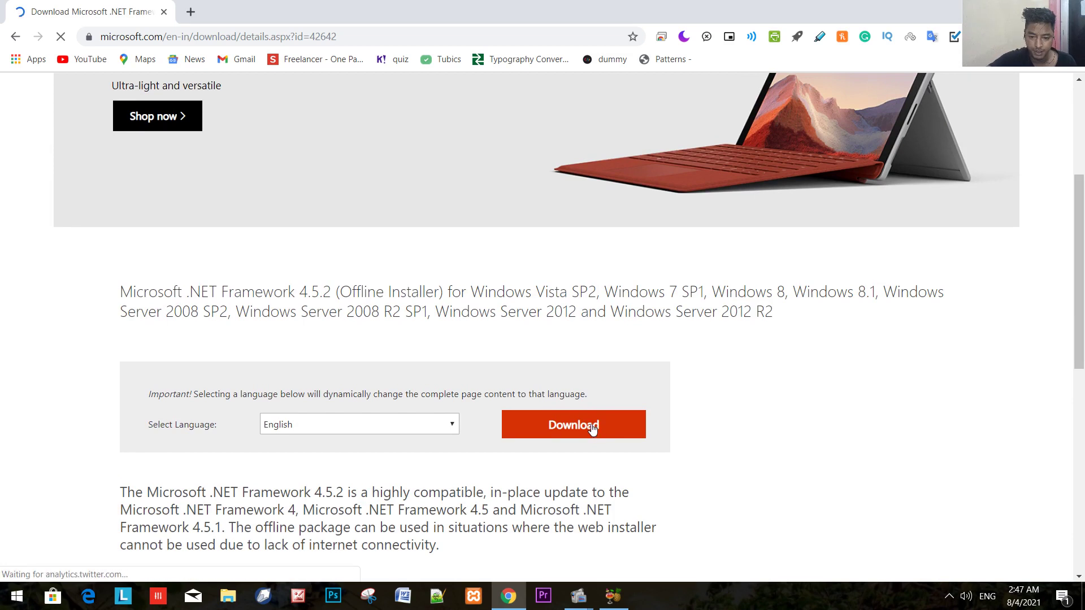
Step: Download the English .NET Framework 4.5.2 offline installer and launch the downloaded file
left_click(592, 430)
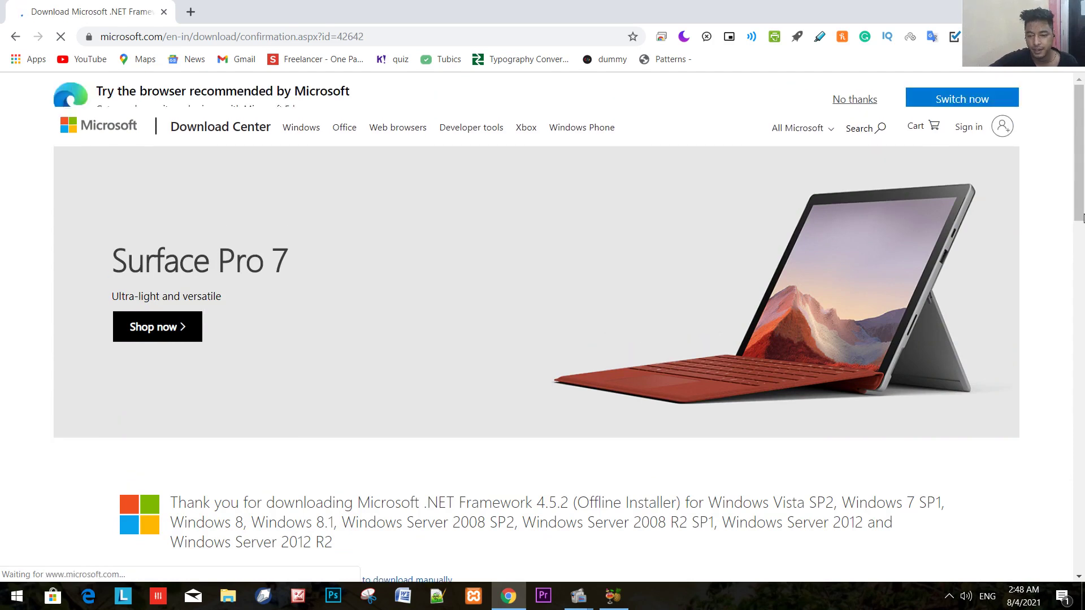
scroll(526, 405, "down", 2)
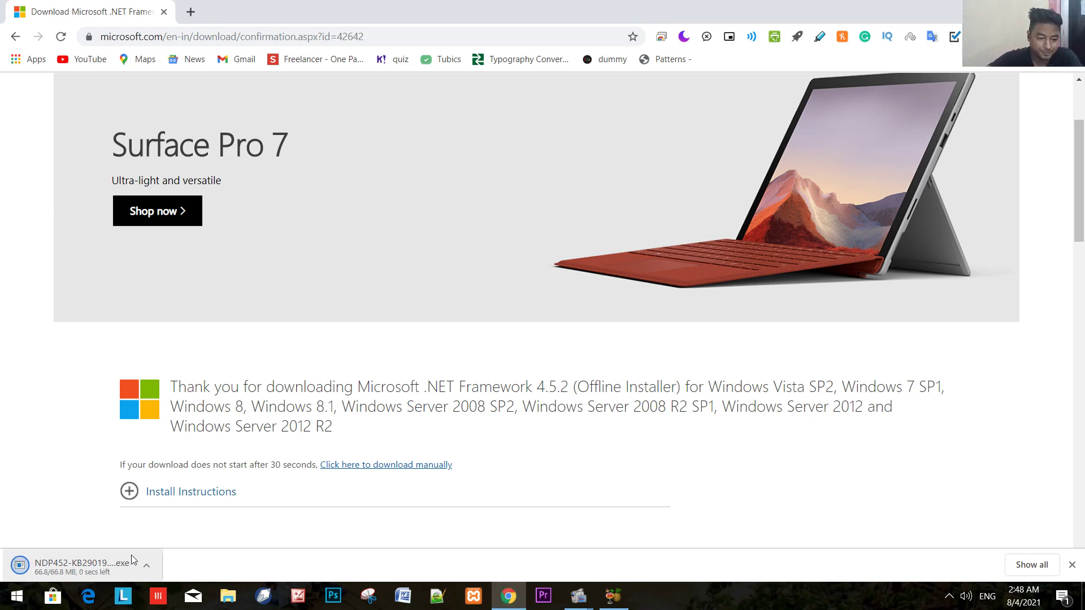
left_click(104, 567)
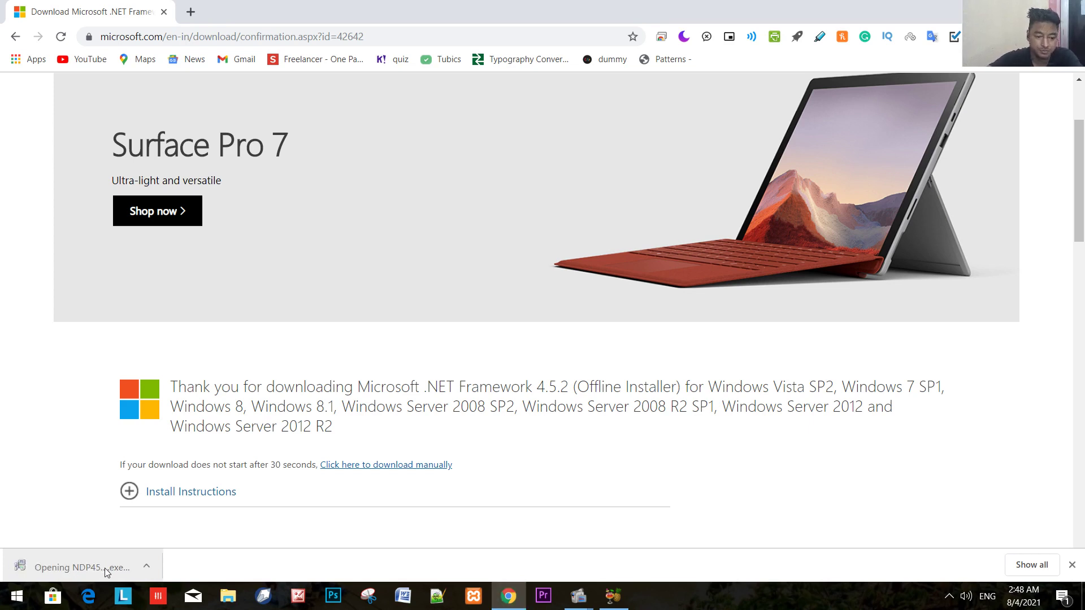
Step: Lower the speaker volume and allow the .NET Framework installer to make changes to the device
left_click(967, 596)
left_click(972, 563)
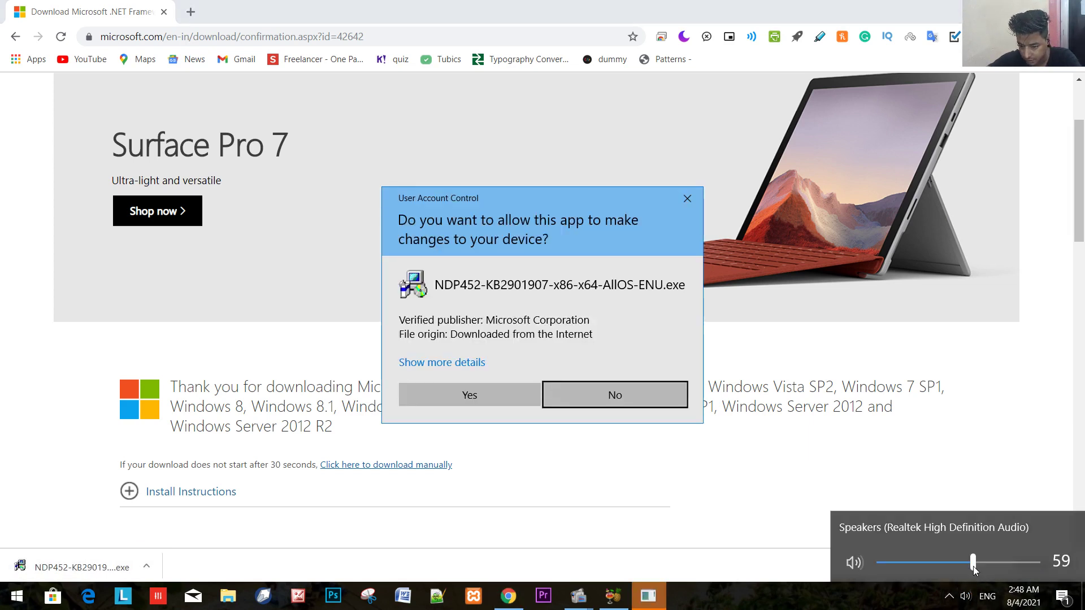
left_click_drag(970, 564, 949, 563)
left_click(489, 389)
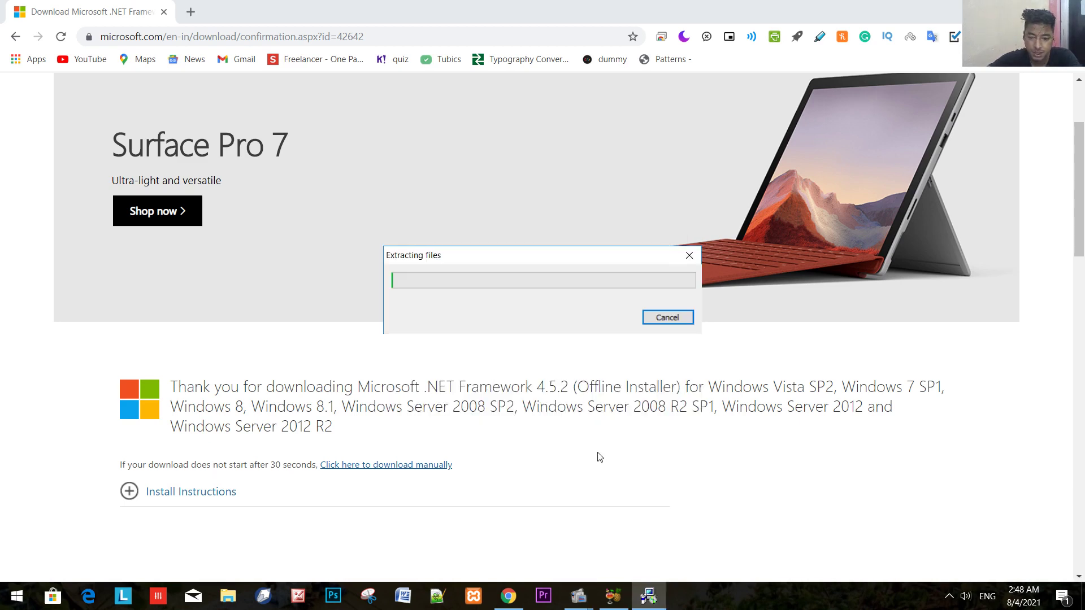
Step: Accept HandBrake's .NET download prompt, shift the extraction dialog slightly down, and restore and minimize the browser window
left_click(613, 597)
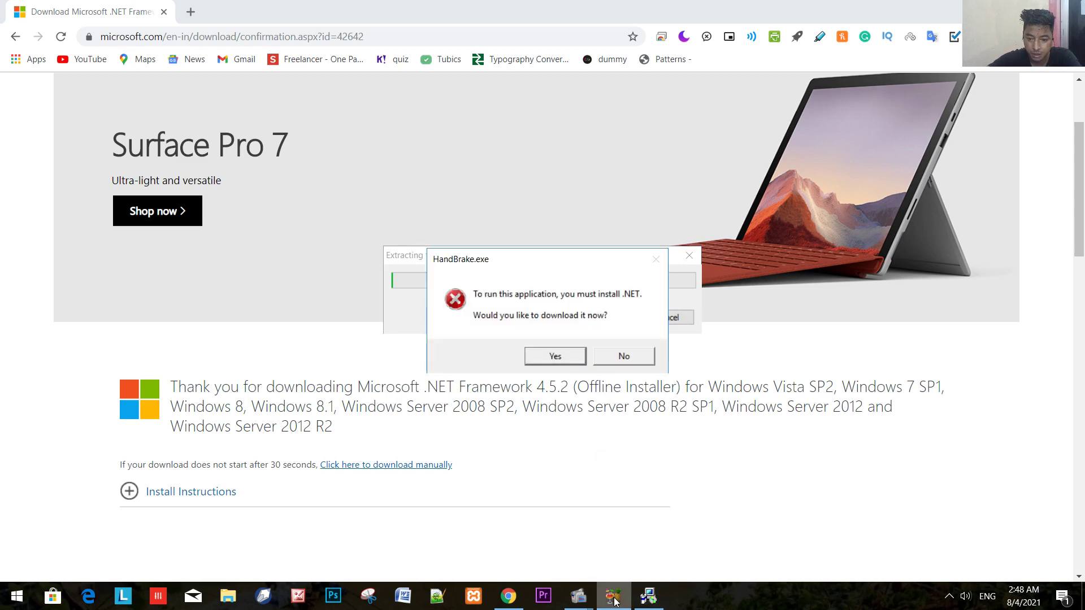
left_click(556, 356)
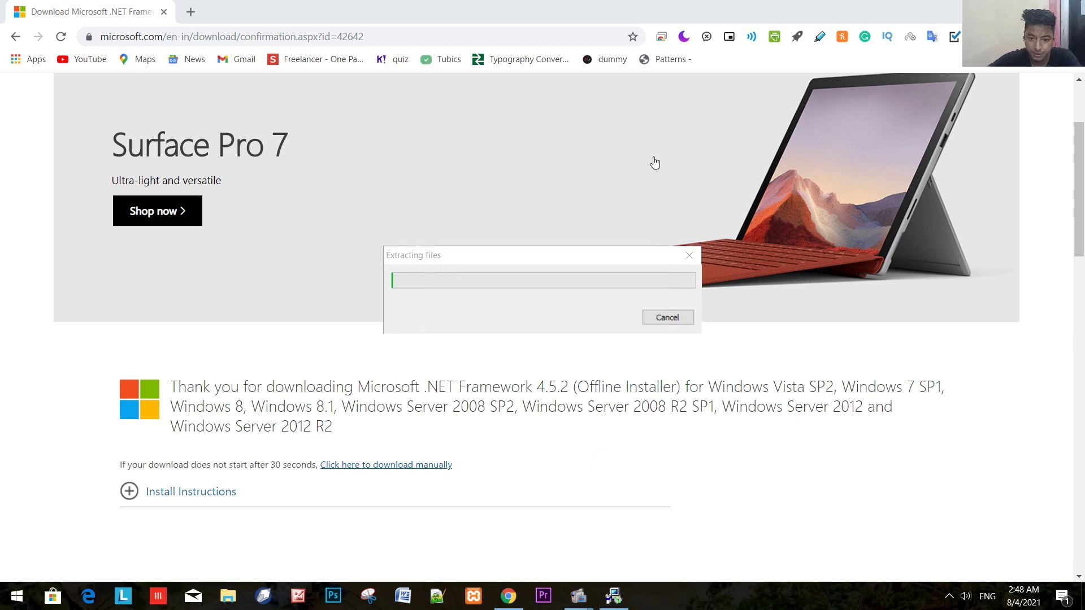
left_click_drag(639, 257, 642, 291)
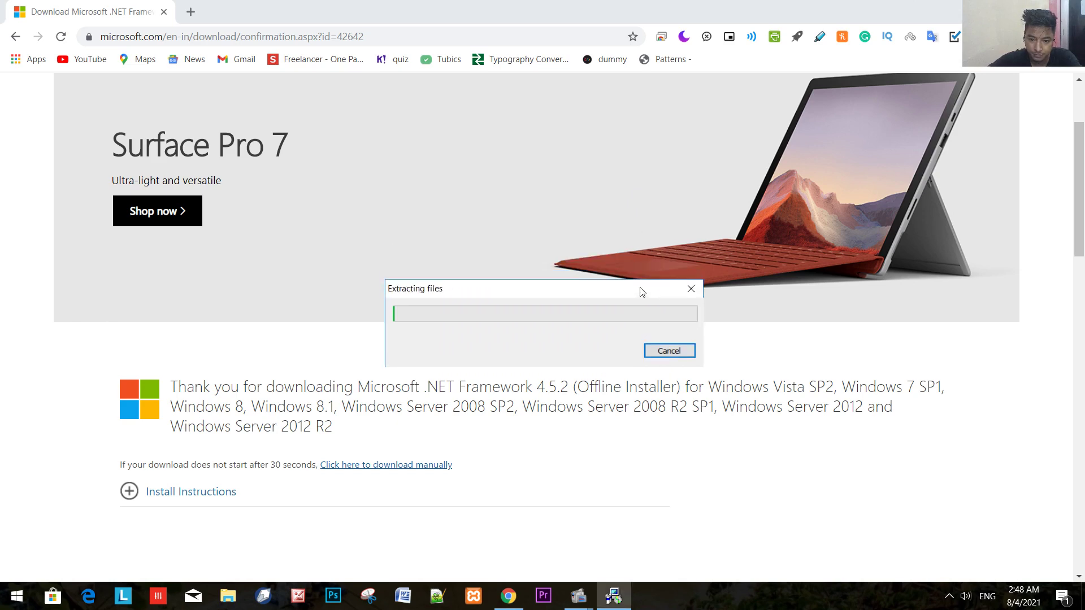
double_click(805, 5)
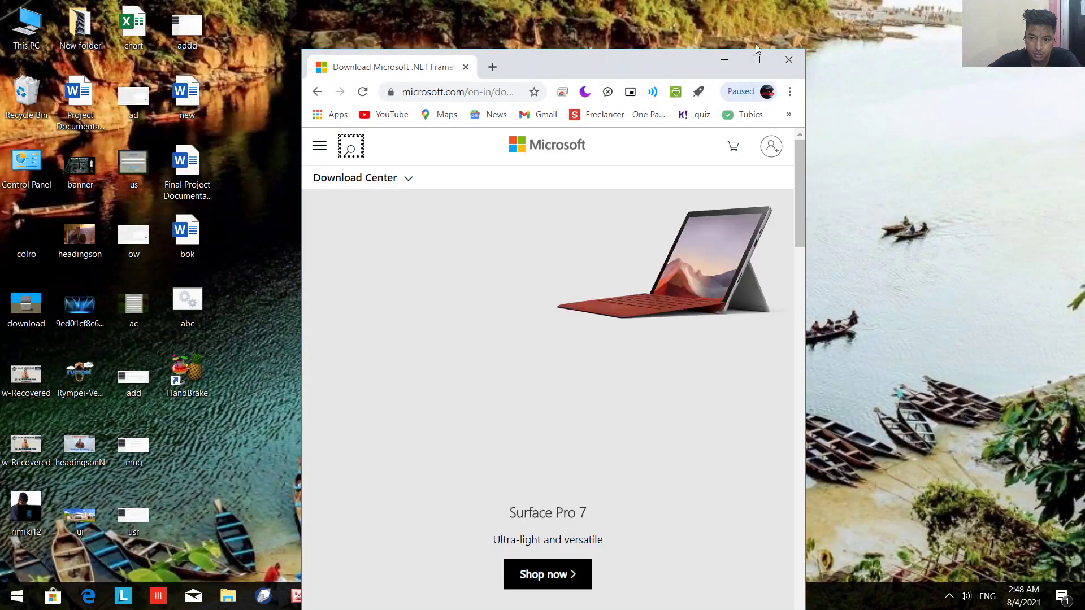
left_click(726, 60)
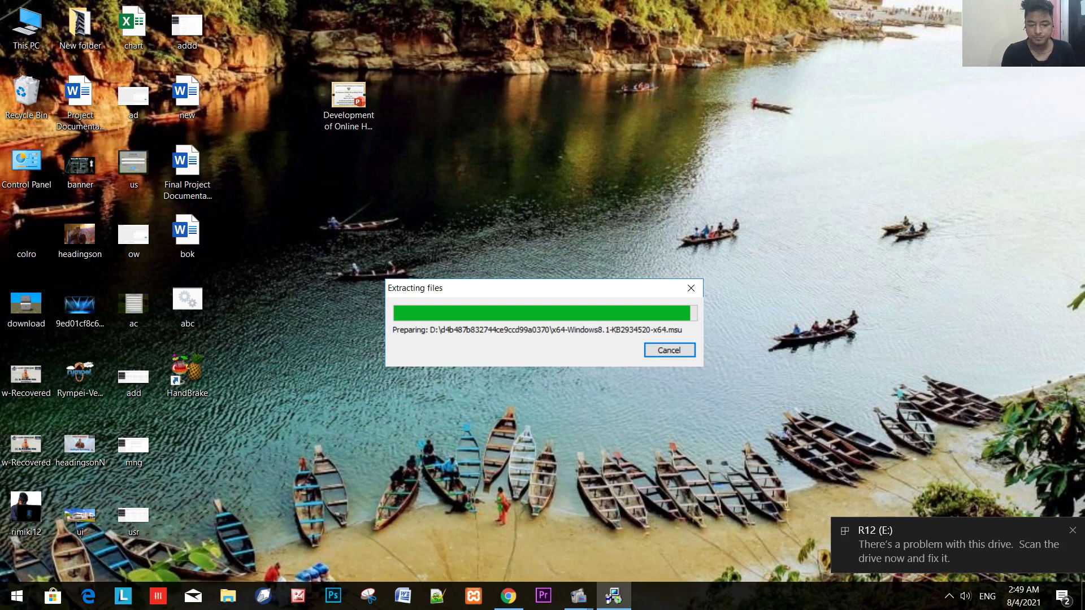
Step: Dismiss the drive problem notification and open the properties of the R12 (E:) drive
left_click(1073, 531)
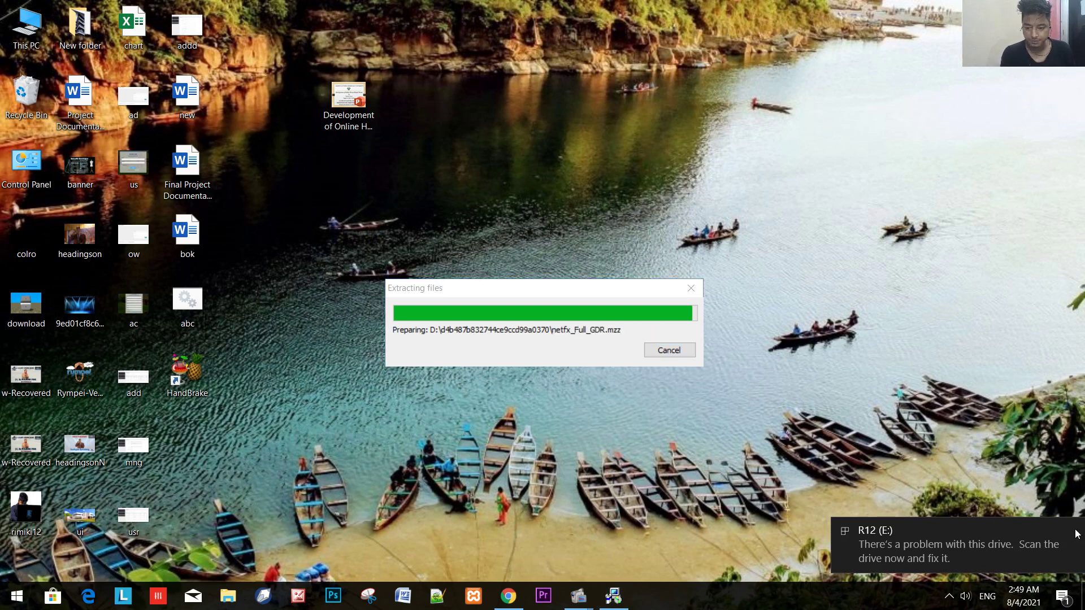
left_click(13, 20)
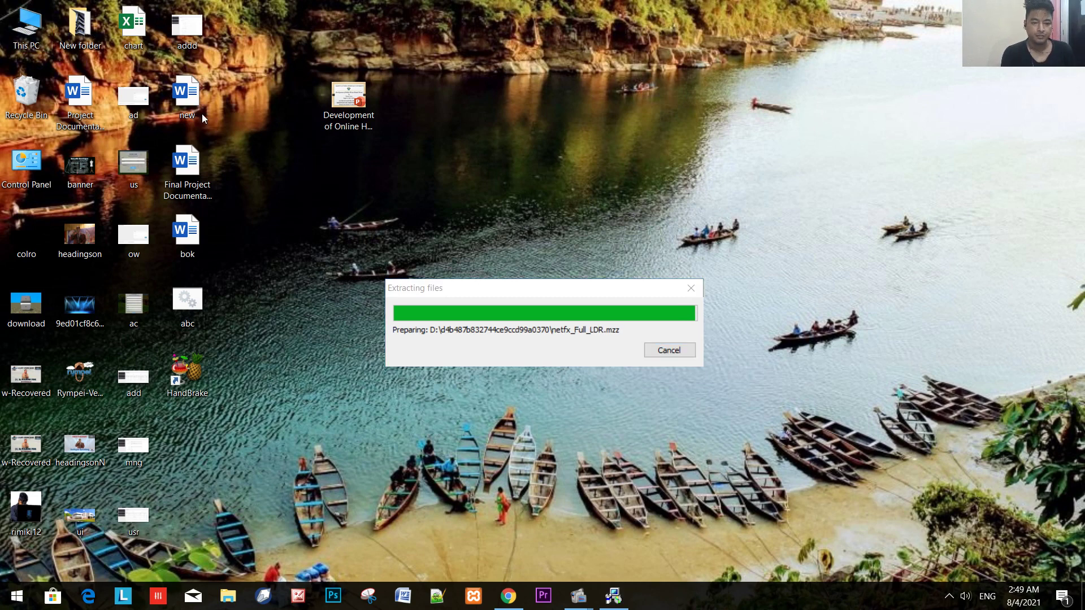
double_click(16, 33)
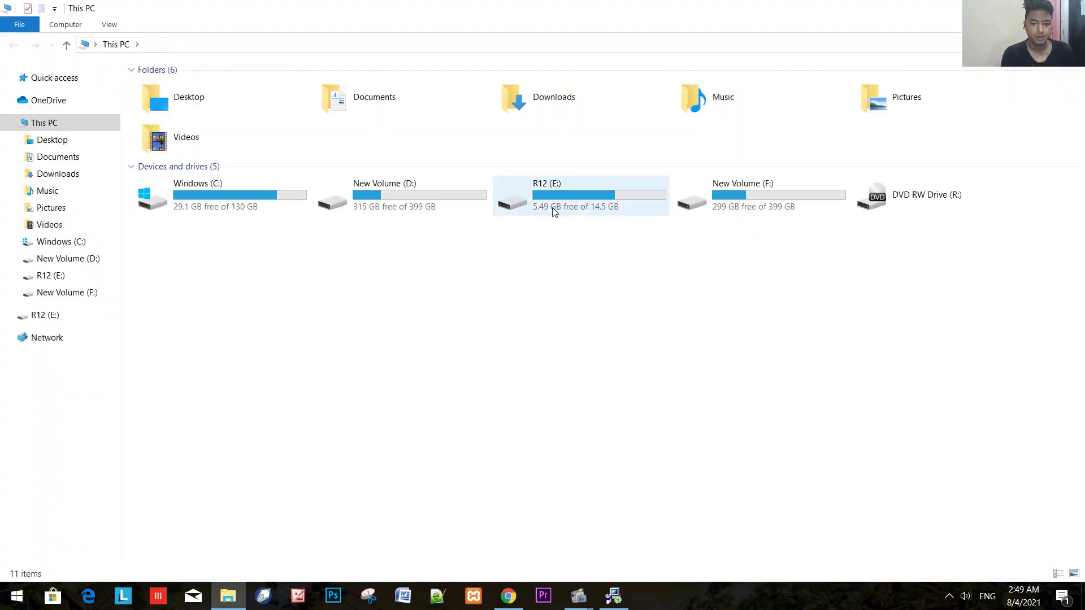
left_click(598, 182)
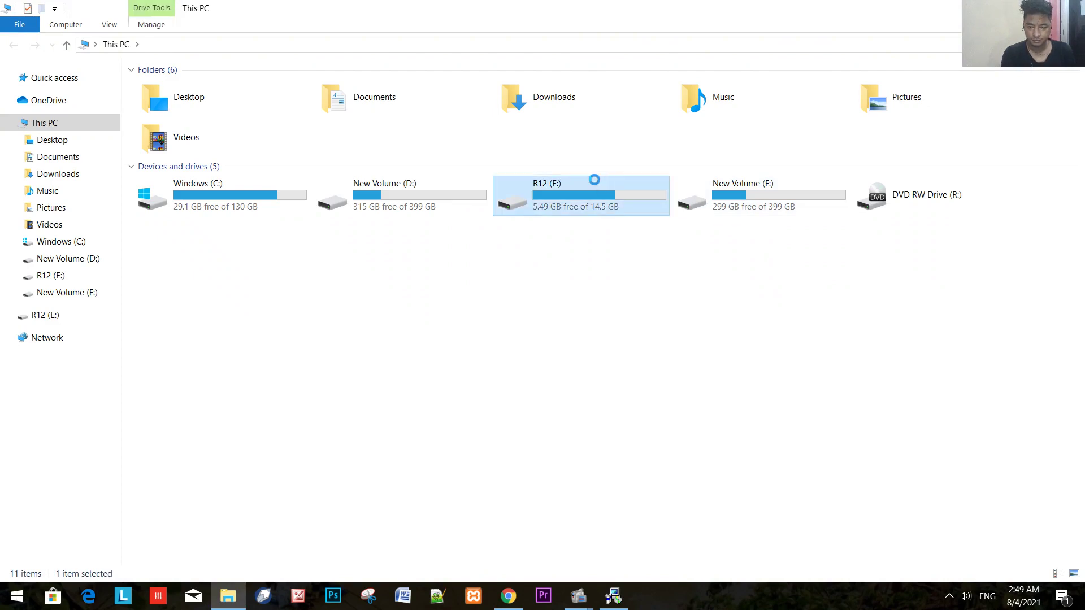
right_click(597, 182)
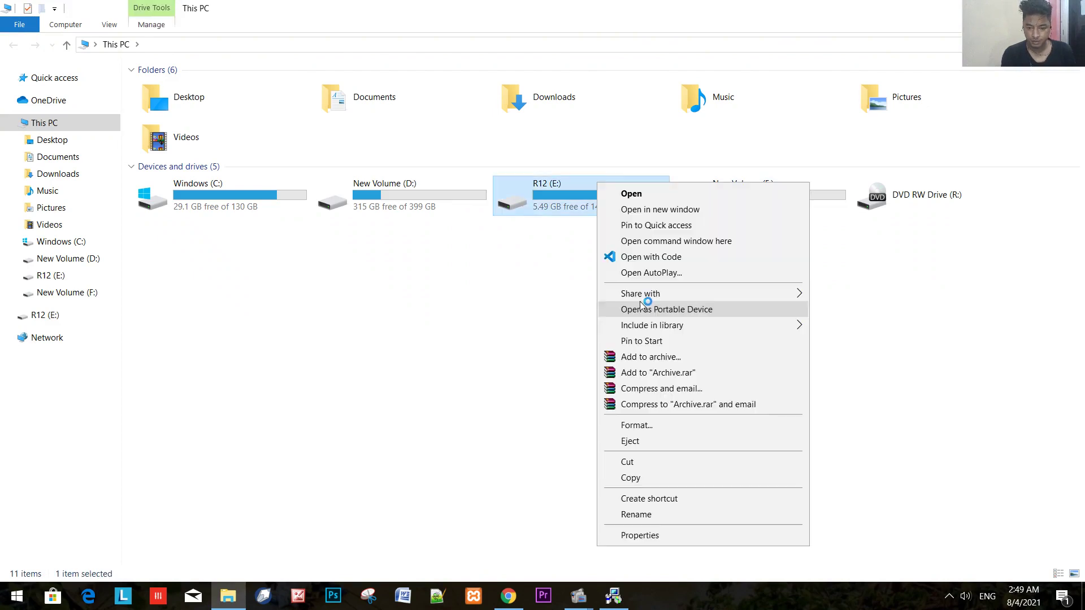
left_click(694, 542)
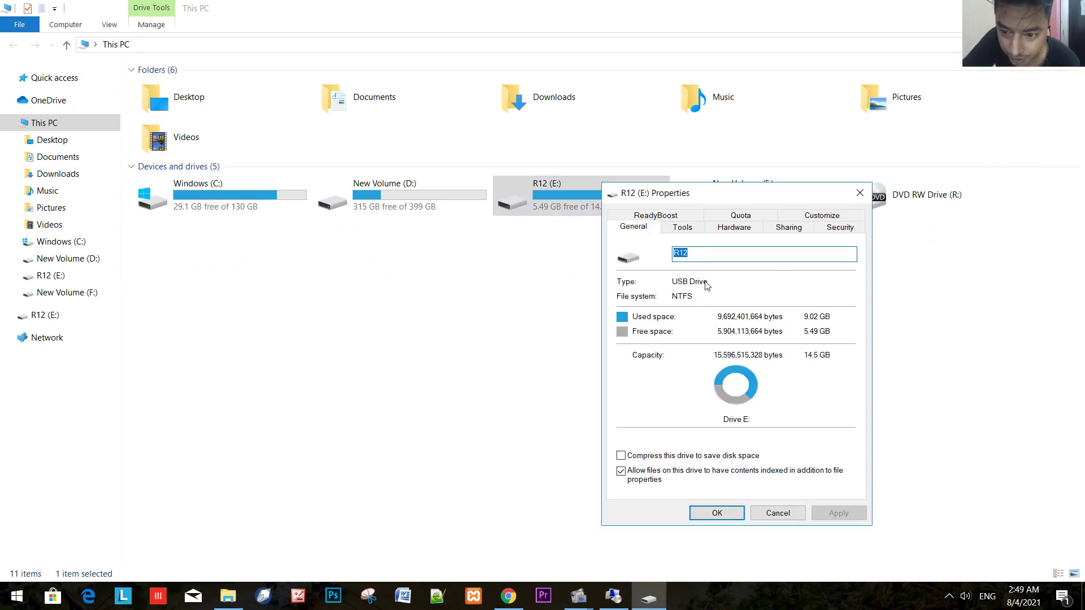
Step: Scan the R12 (E:) drive for file system errors, and close the scan report and the drive properties
left_click(688, 227)
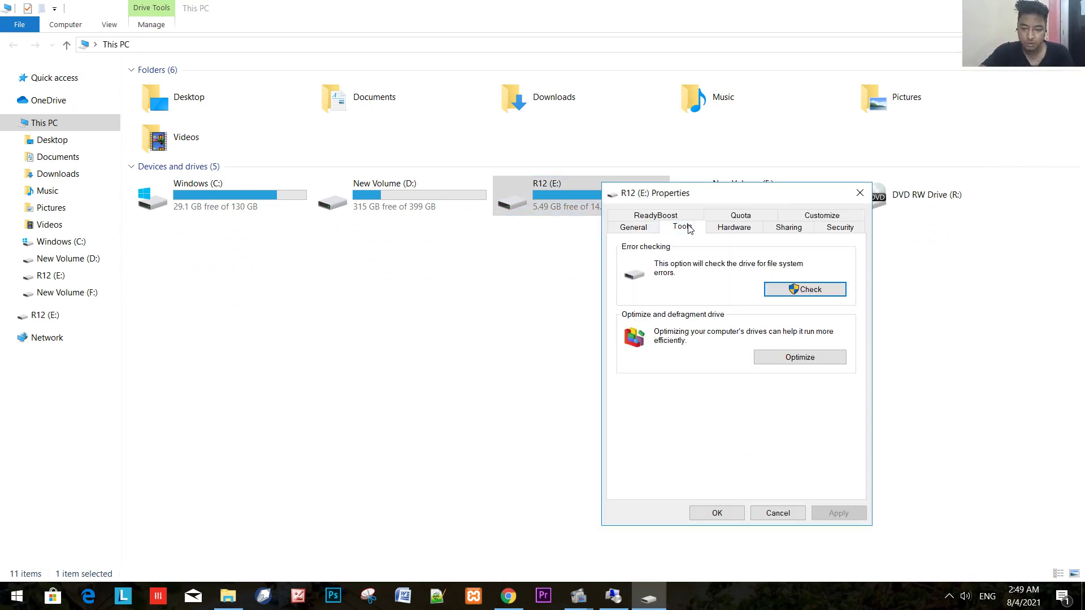
left_click(794, 289)
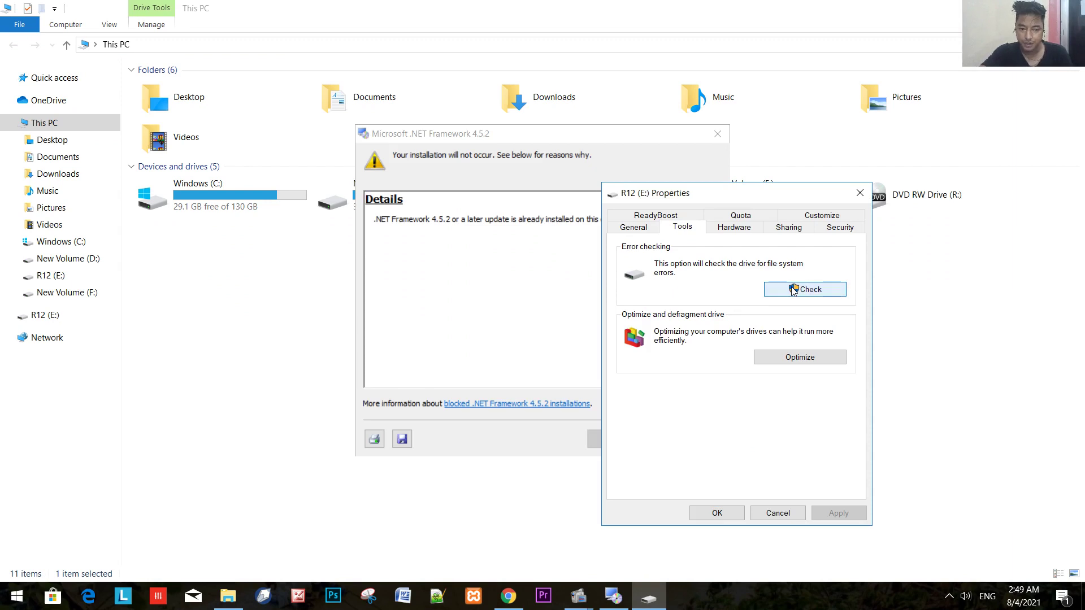
left_click(437, 308)
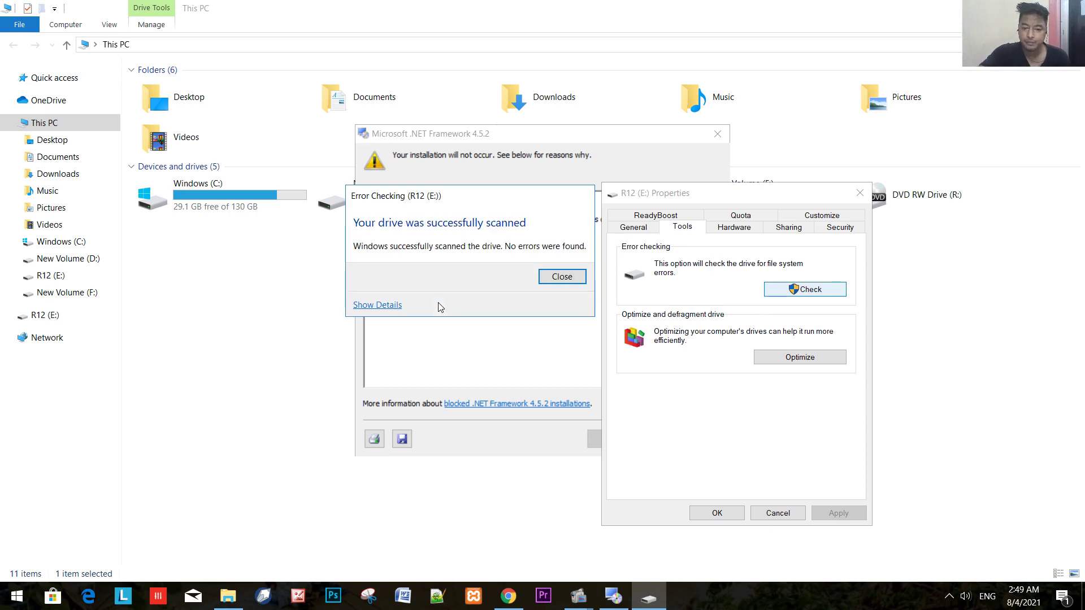
left_click(548, 277)
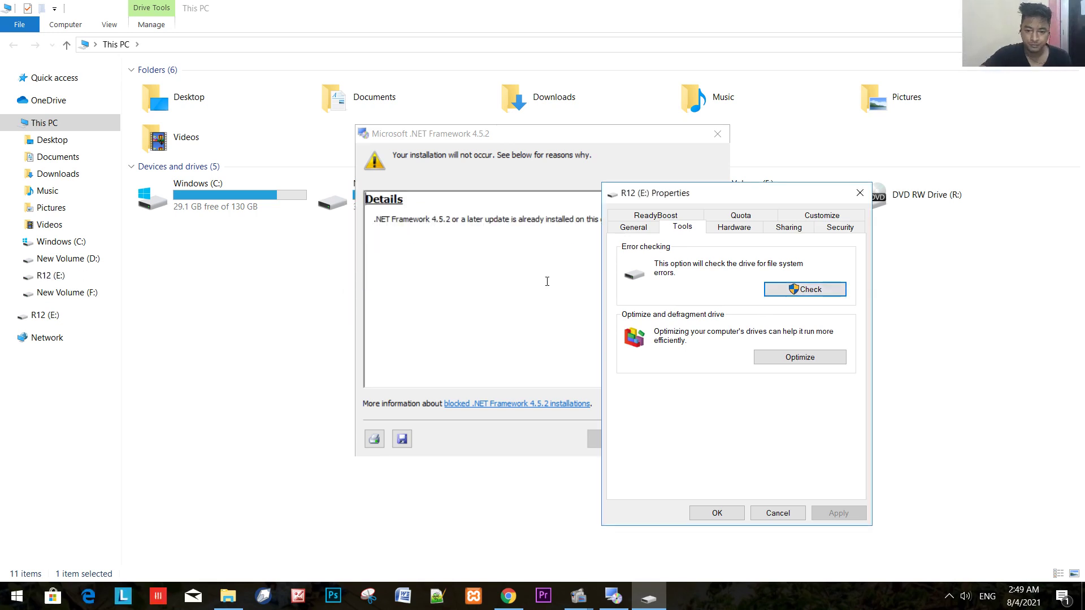
left_click(859, 192)
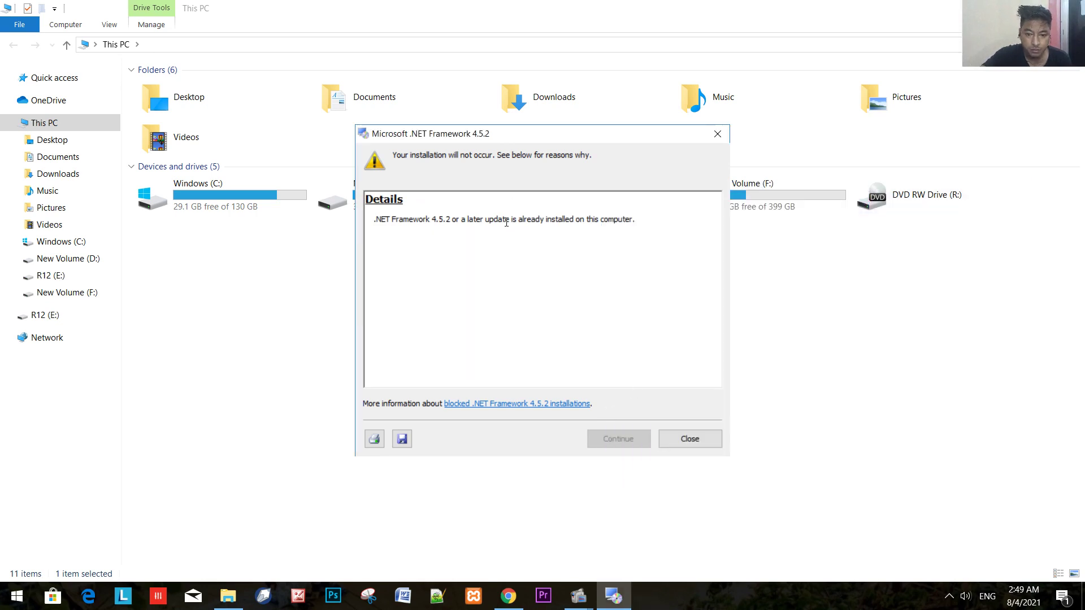
Step: Close the .NET Framework 4.5.2 installer, and restore and minimize the This PC window
left_click(717, 134)
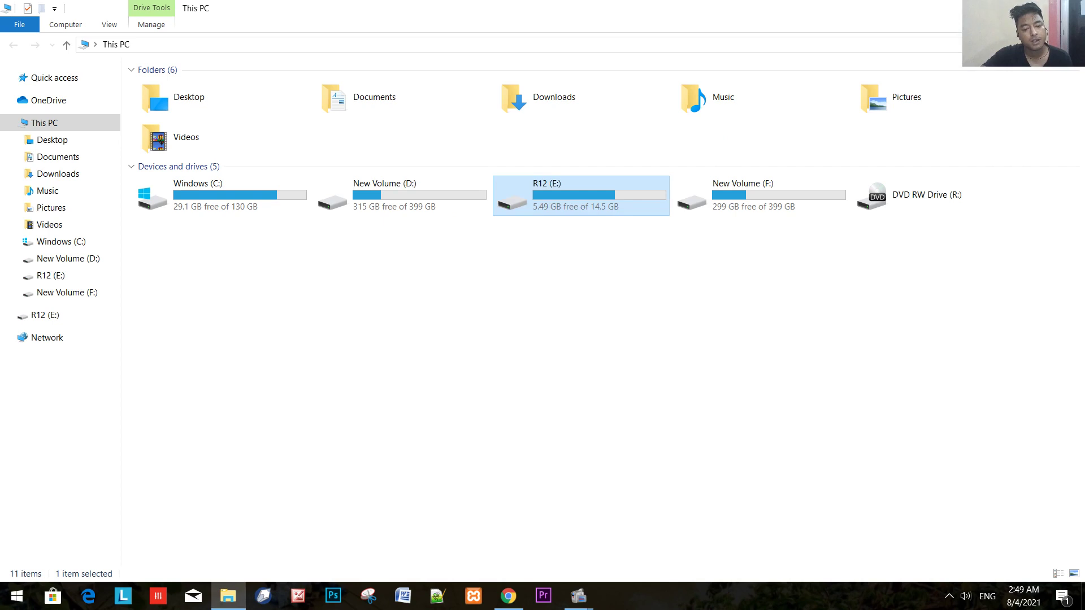
double_click(757, 5)
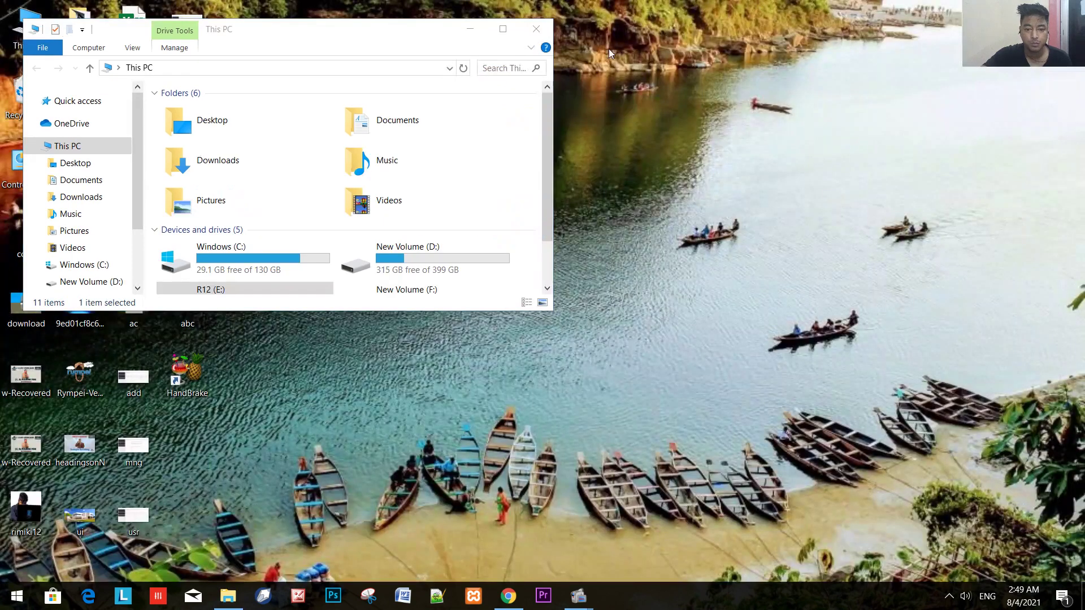
left_click(469, 29)
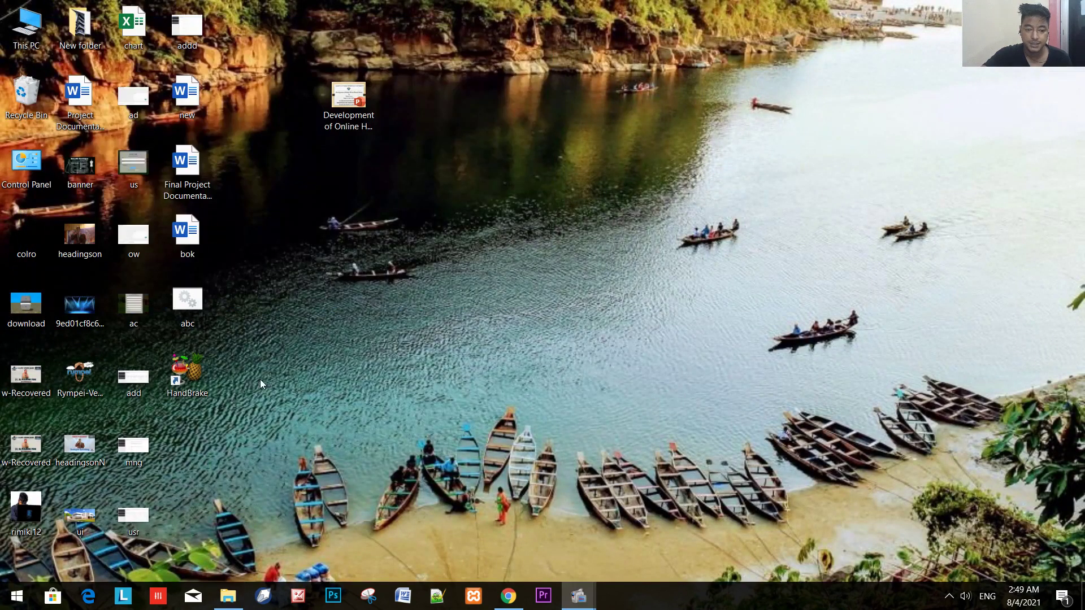
Step: Run HandBrake as administrator, allow it to make changes, and accept its prompt to download .NET
right_click(200, 376)
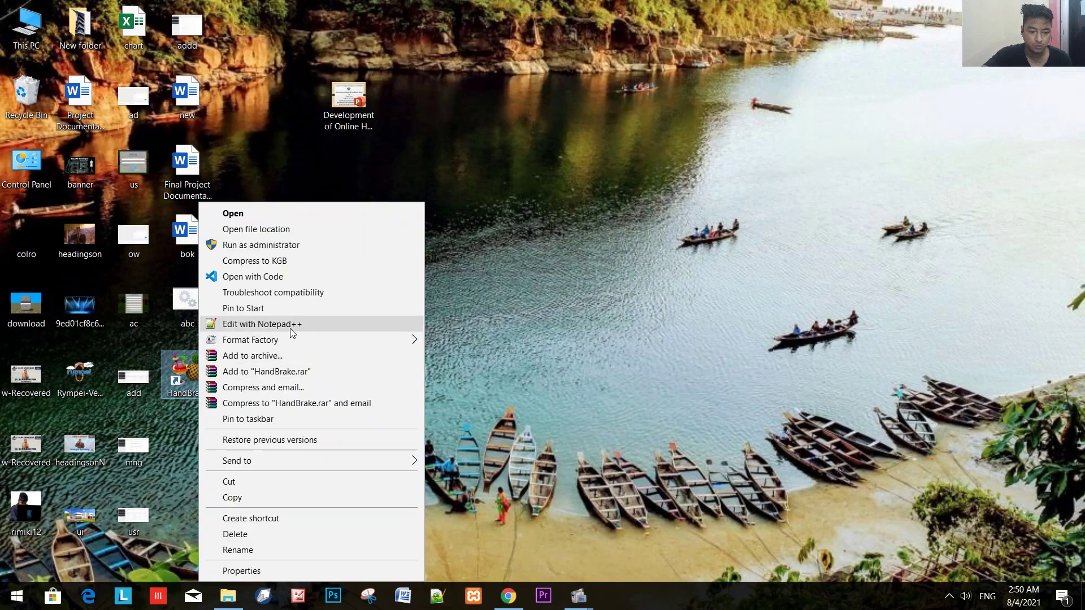
left_click(340, 246)
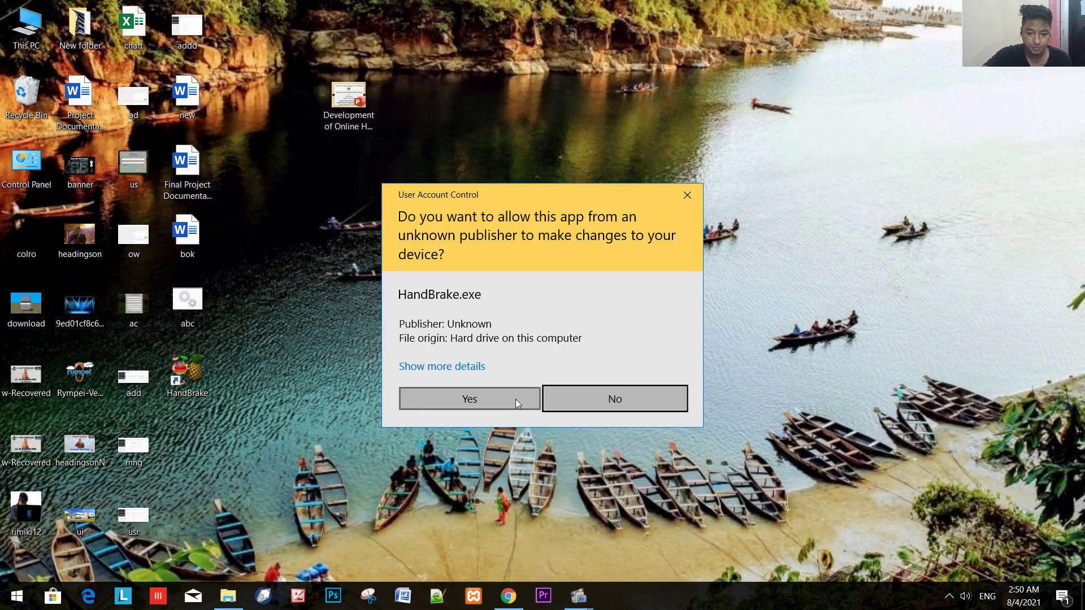
left_click(514, 399)
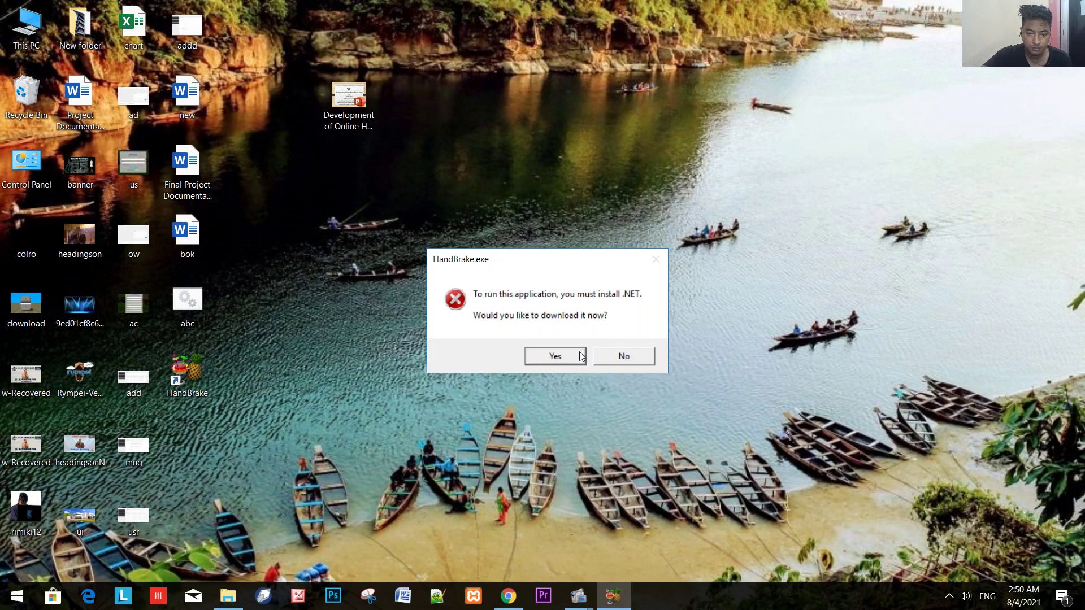
left_click(571, 357)
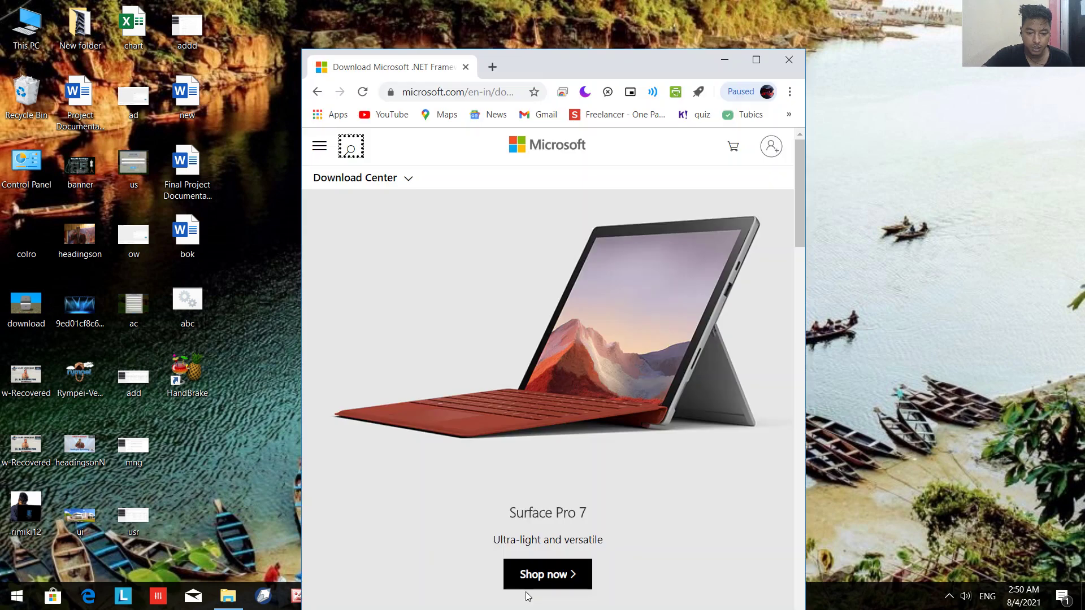
Step: Maximize the browser, search Google for "handbrake" in a new tab, and open the handbrake.fr result
double_click(594, 63)
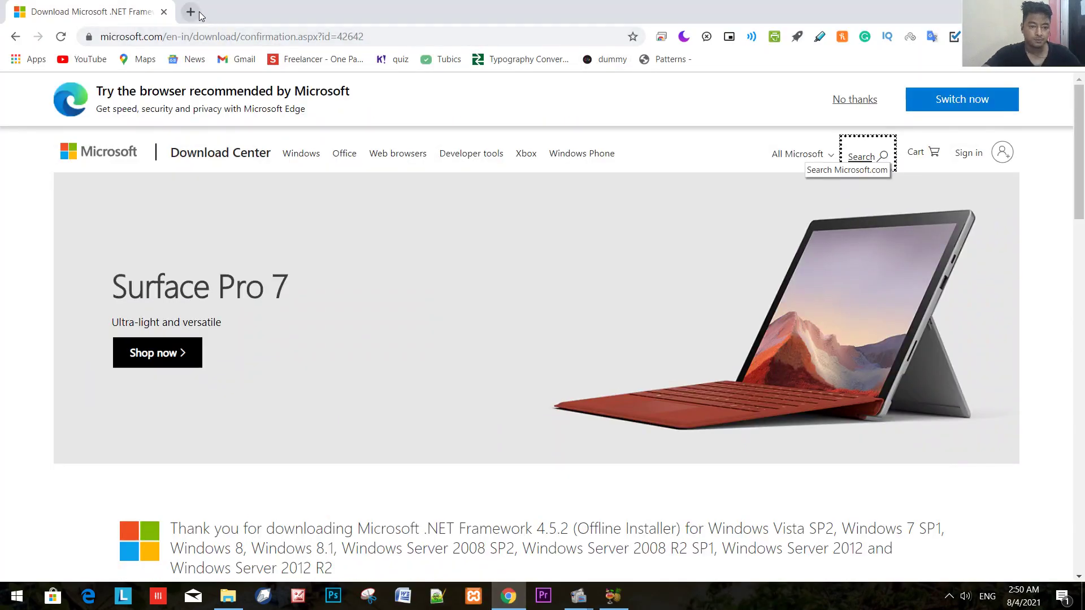
left_click(190, 11)
type("handbrake")
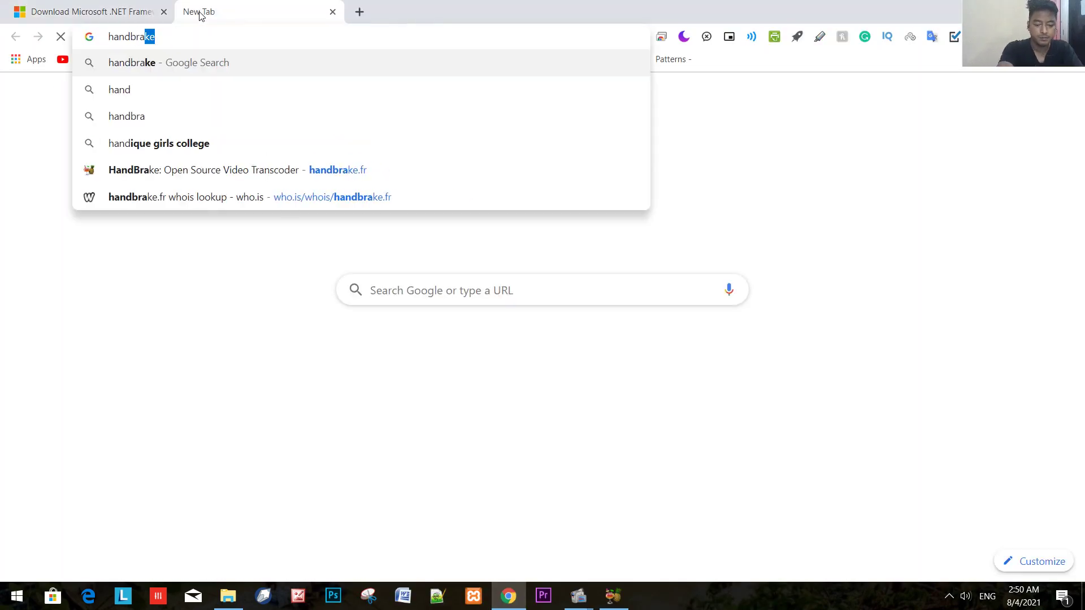
key("Return")
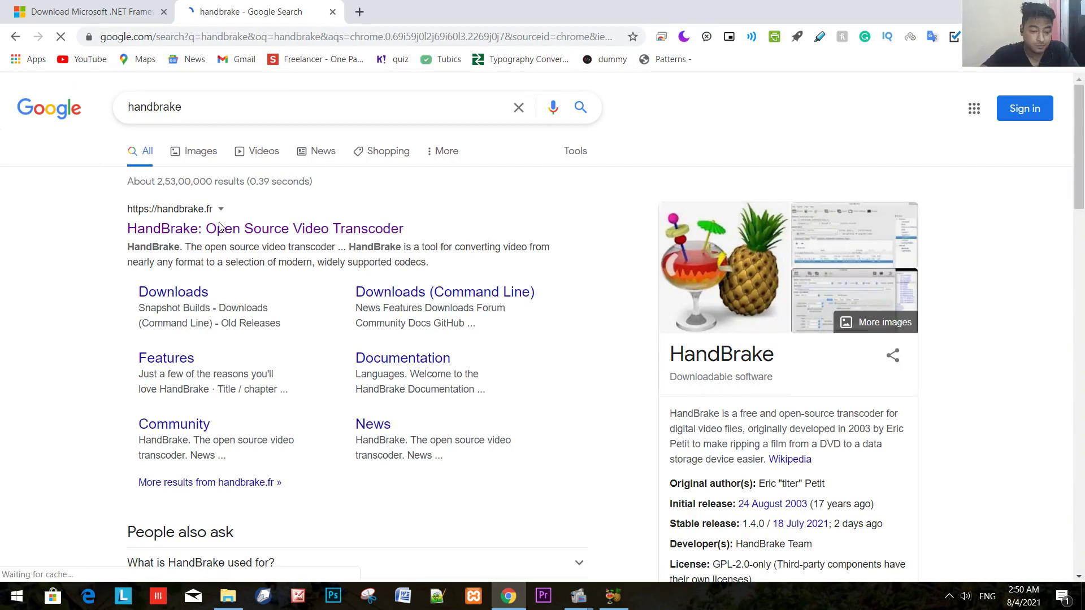
left_click(255, 230)
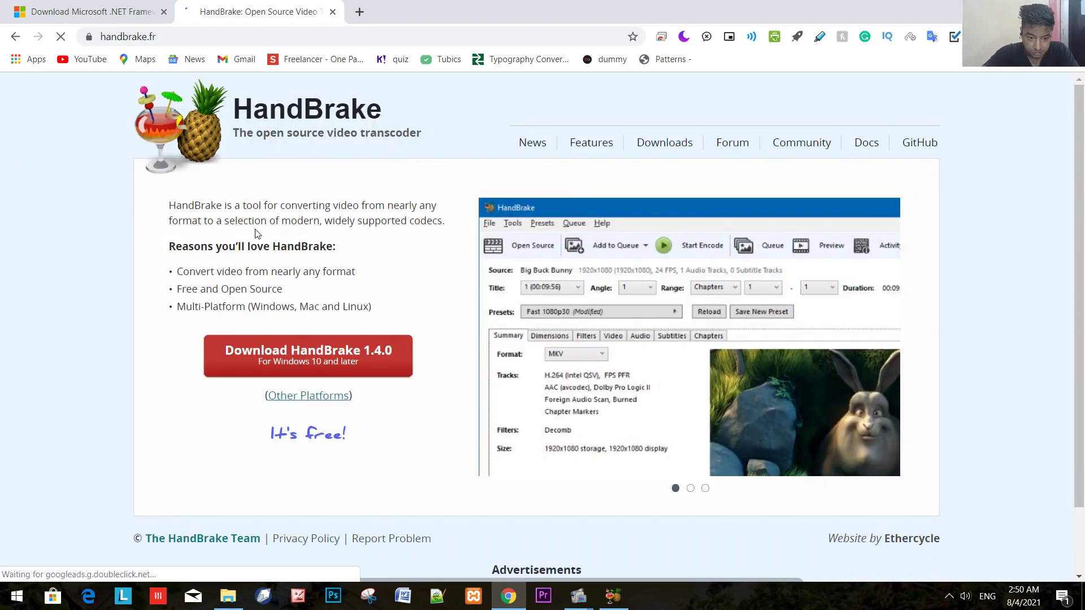
Step: Look through the HandBrake home page and return to the search results
scroll(256, 230, "down", 2)
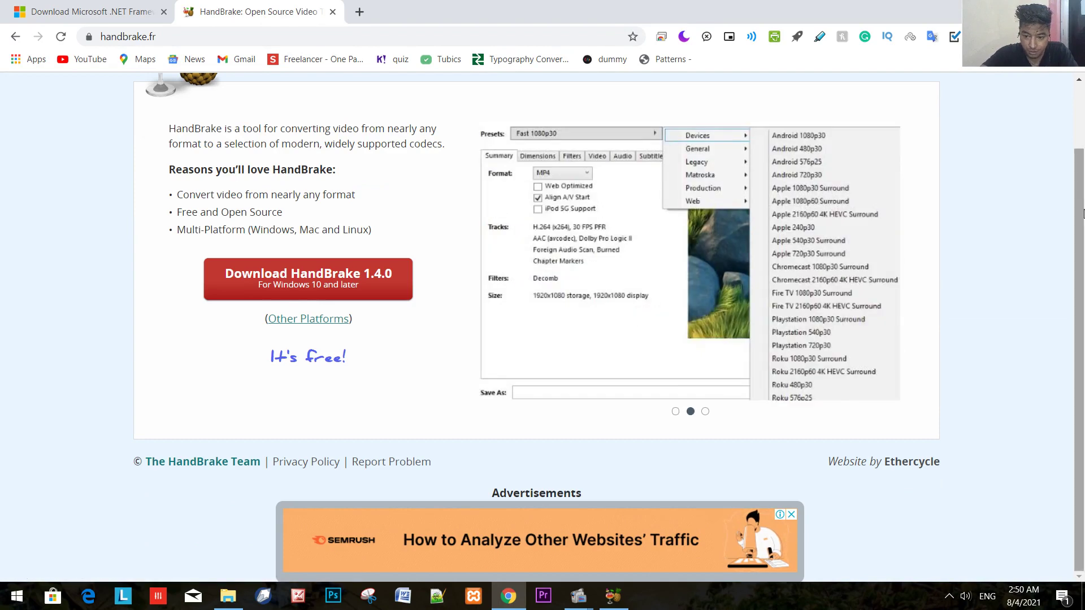
scroll(1082, 213, "up", 2)
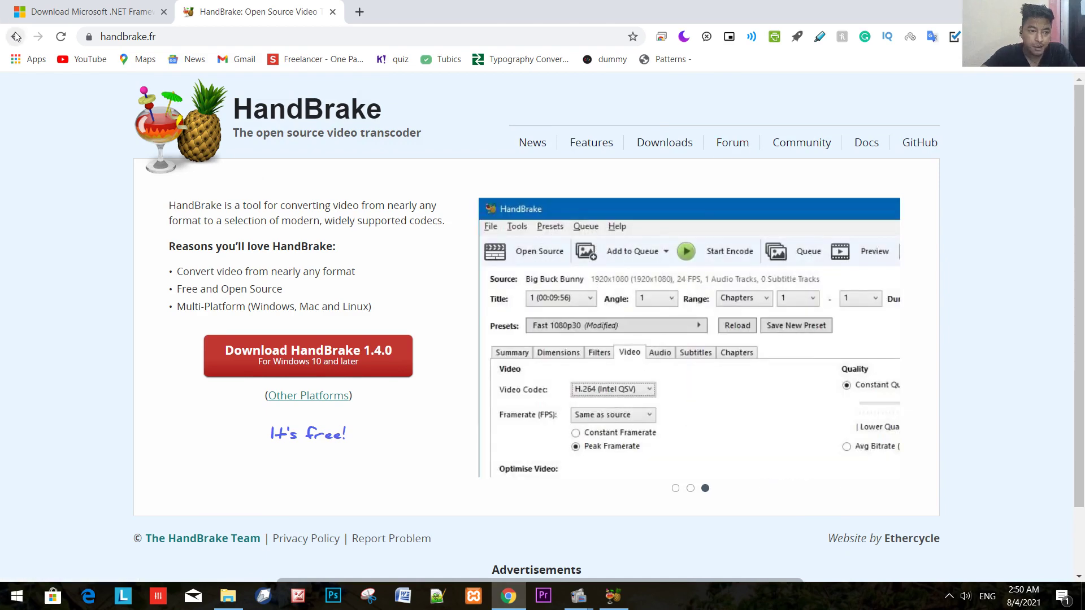
left_click(15, 37)
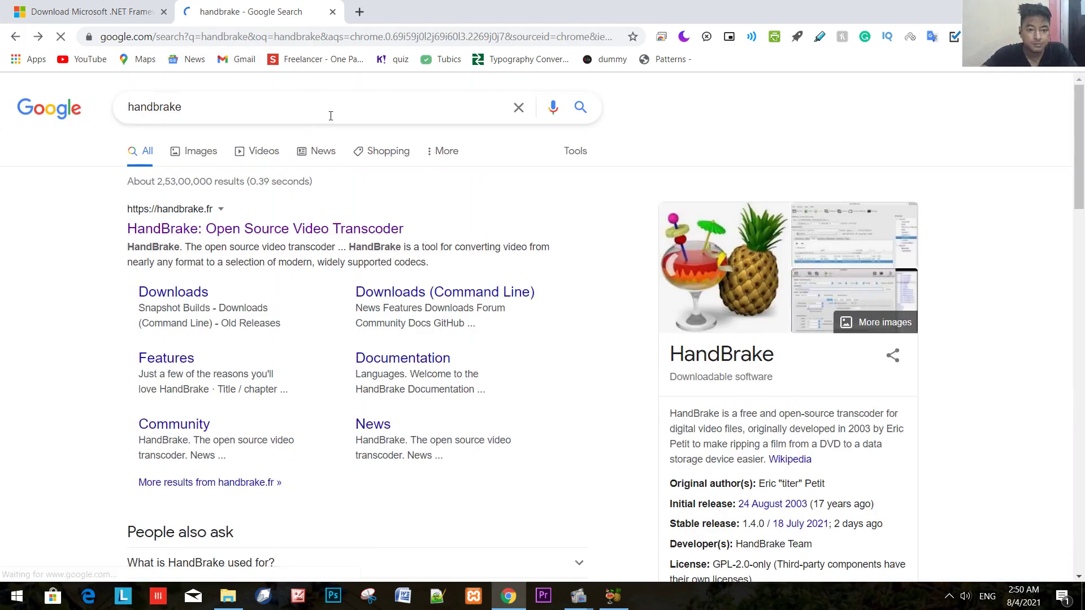
Step: Search Google for "handbrake .net"
left_click(331, 115)
type(".")
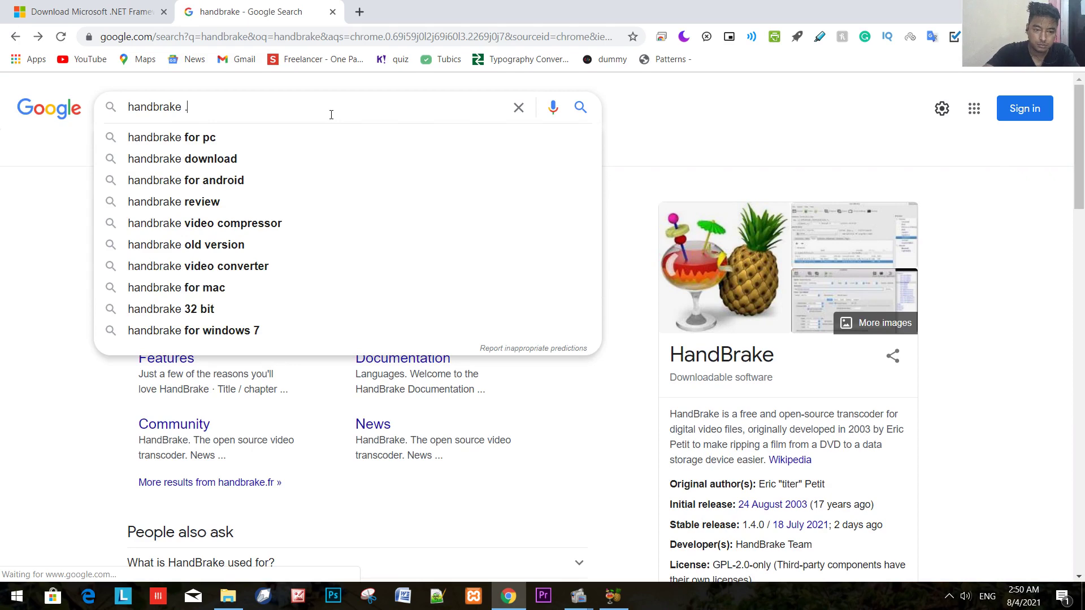
type("net")
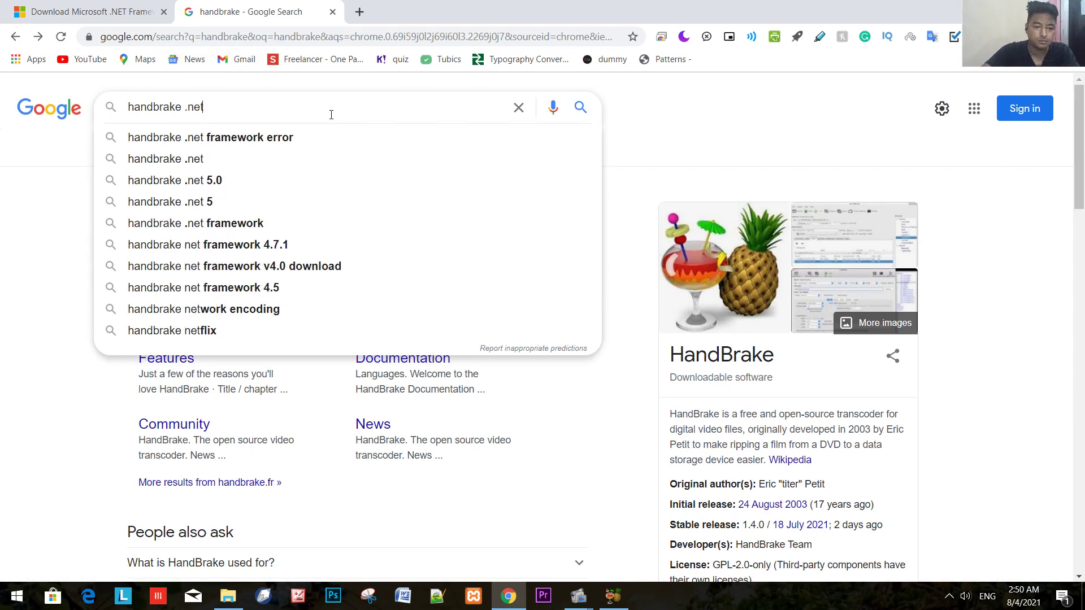
key("Down")
key("Down")
key("Return")
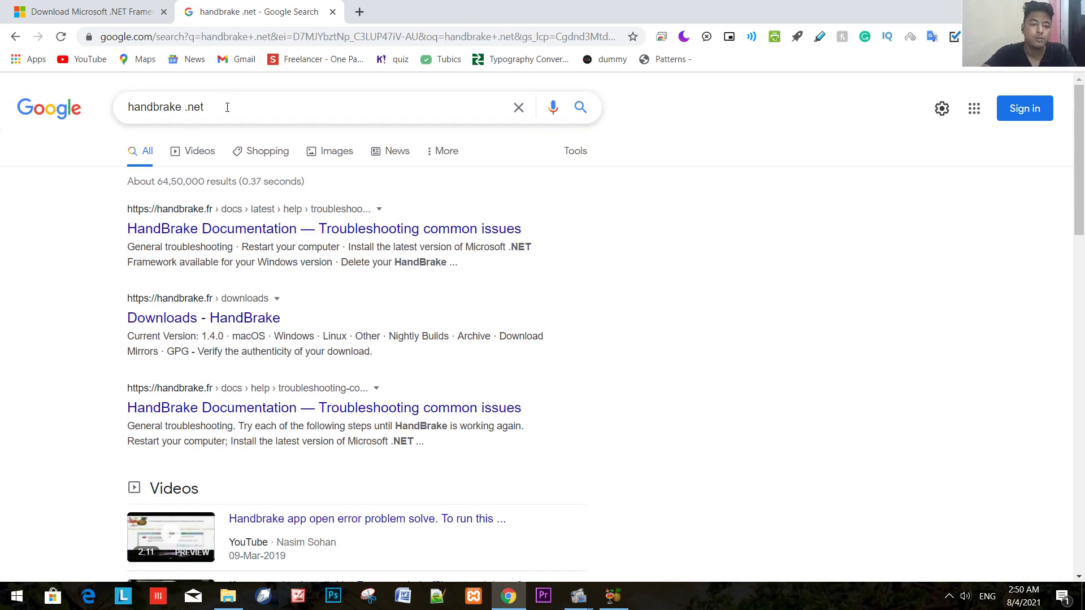
Step: Replace the query and search Google for ".net latest version 2021"
left_click_drag(227, 108, 31, 152)
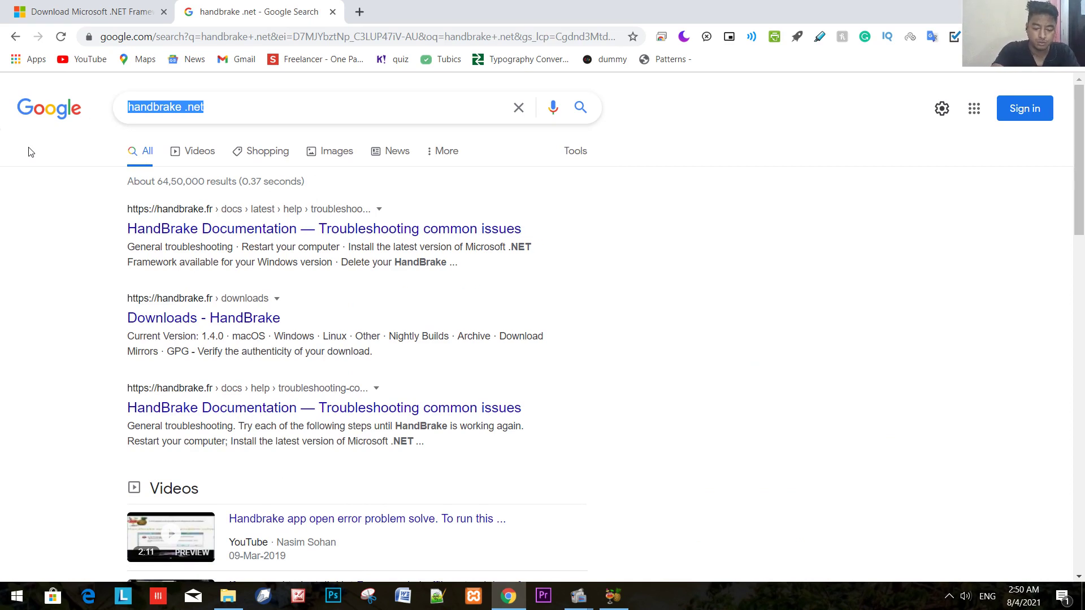
type(".net ")
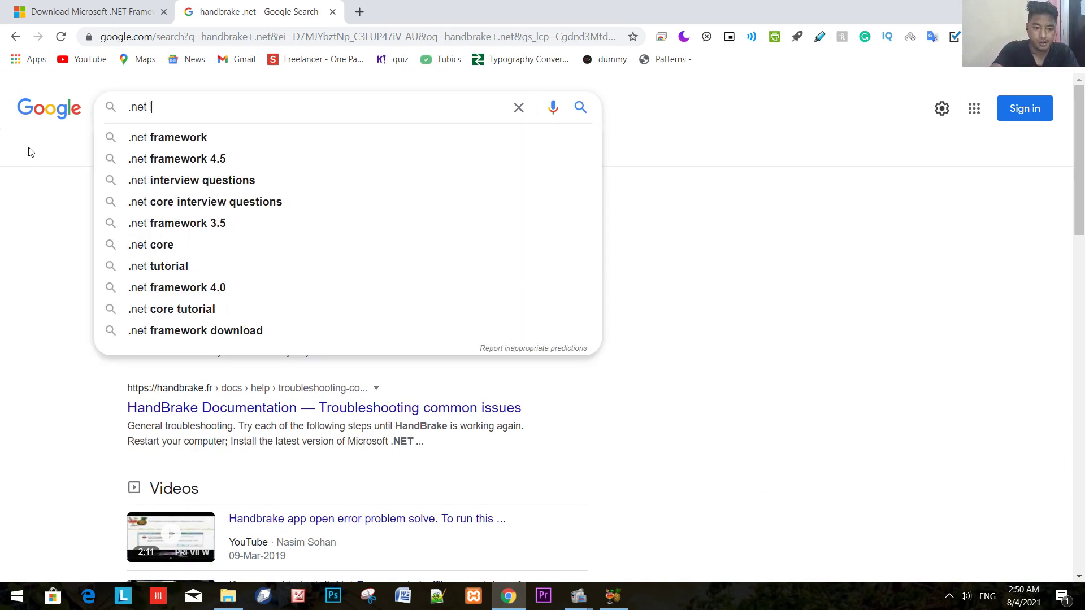
type("las")
key("Down")
key("Down")
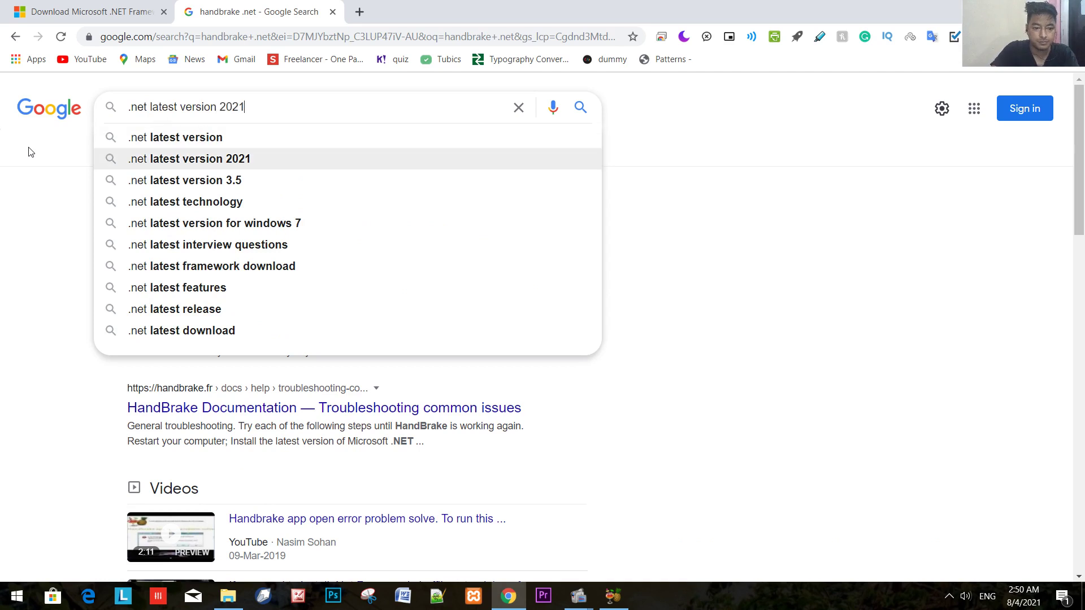
key("Return")
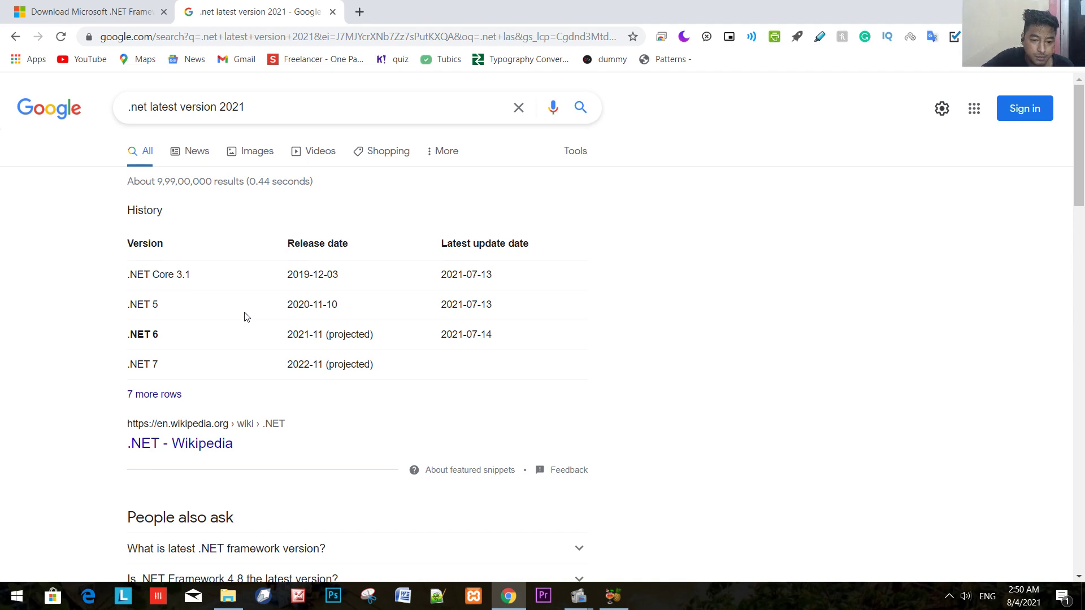
Step: Search Google for "dot net 5 offline installer", view Microsoft's Download .NET 5.0 page, and return to the search results
left_click_drag(323, 113, 1, 123)
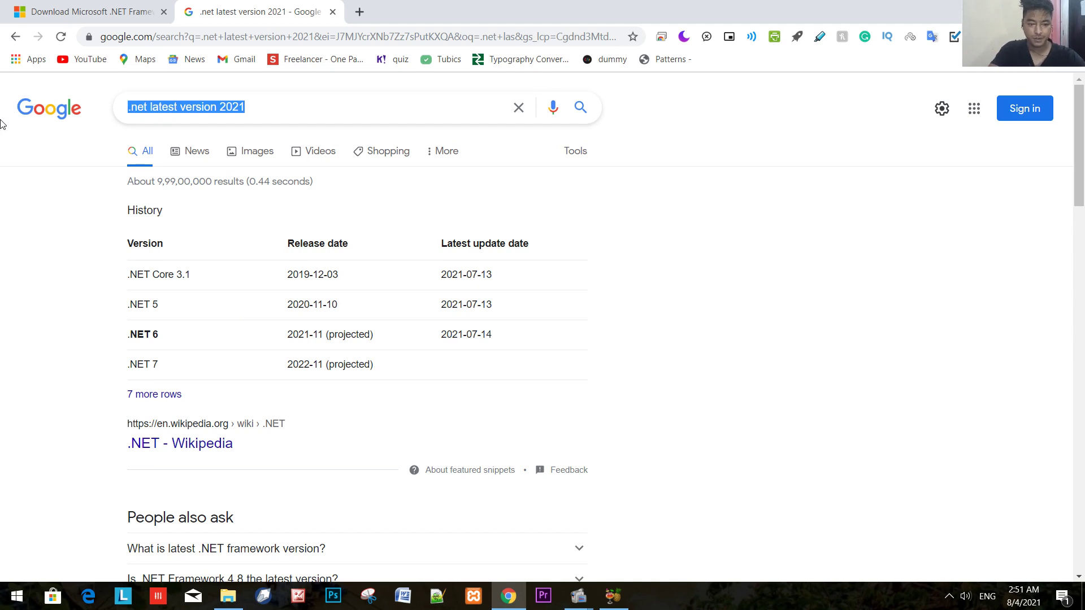
type("dot")
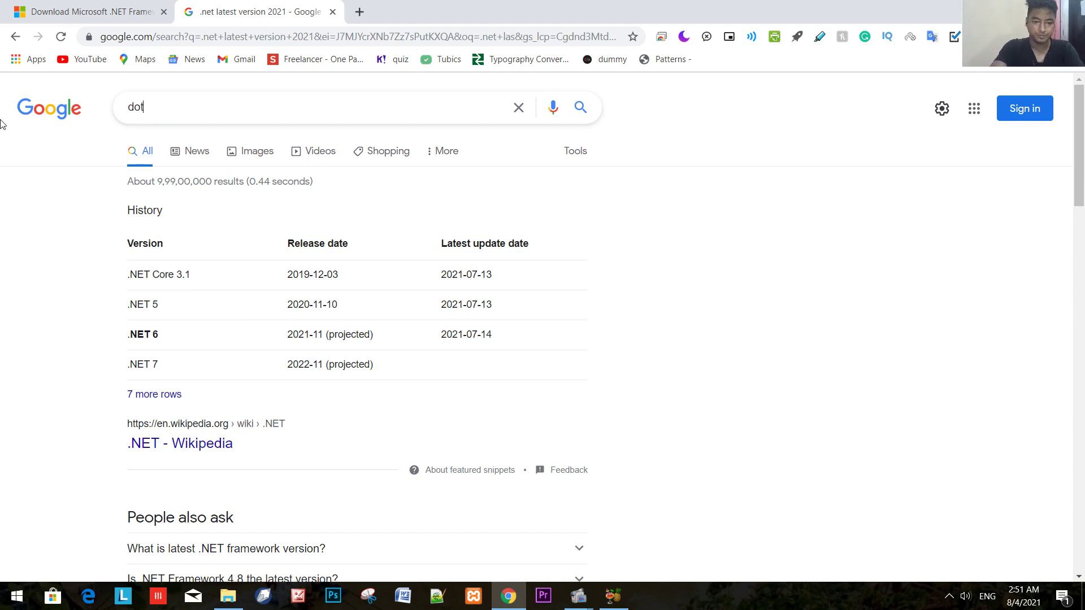
type(" net ")
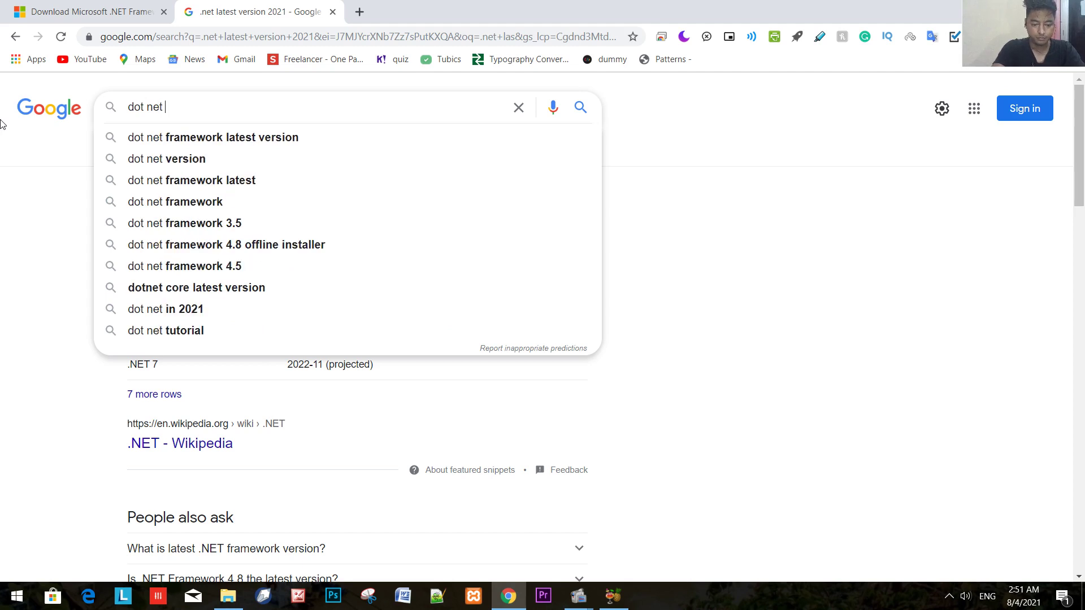
type("5 o")
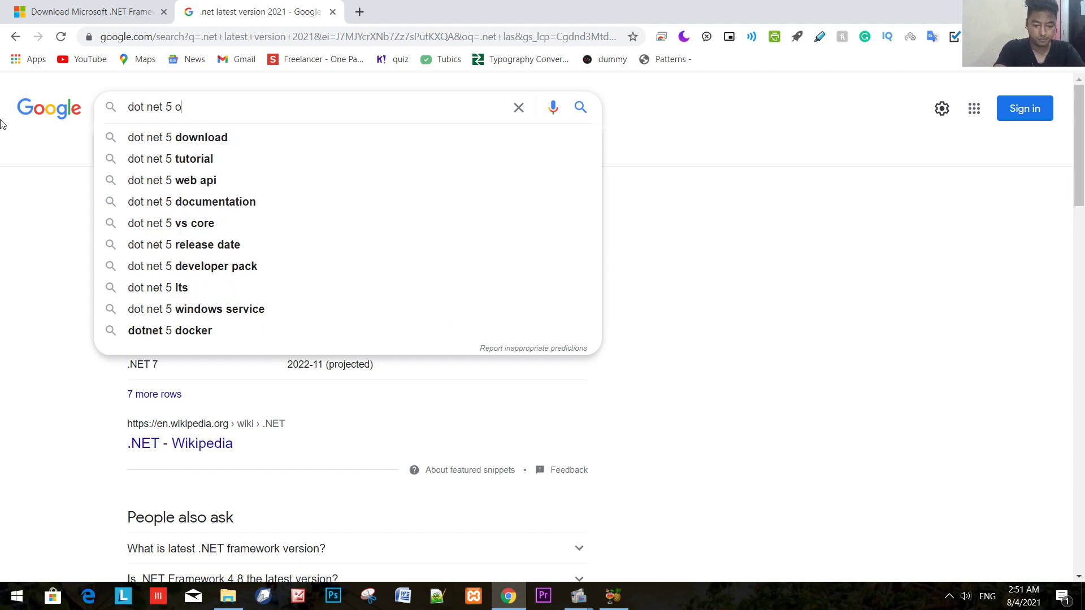
type("ff")
key("Down")
key("Return")
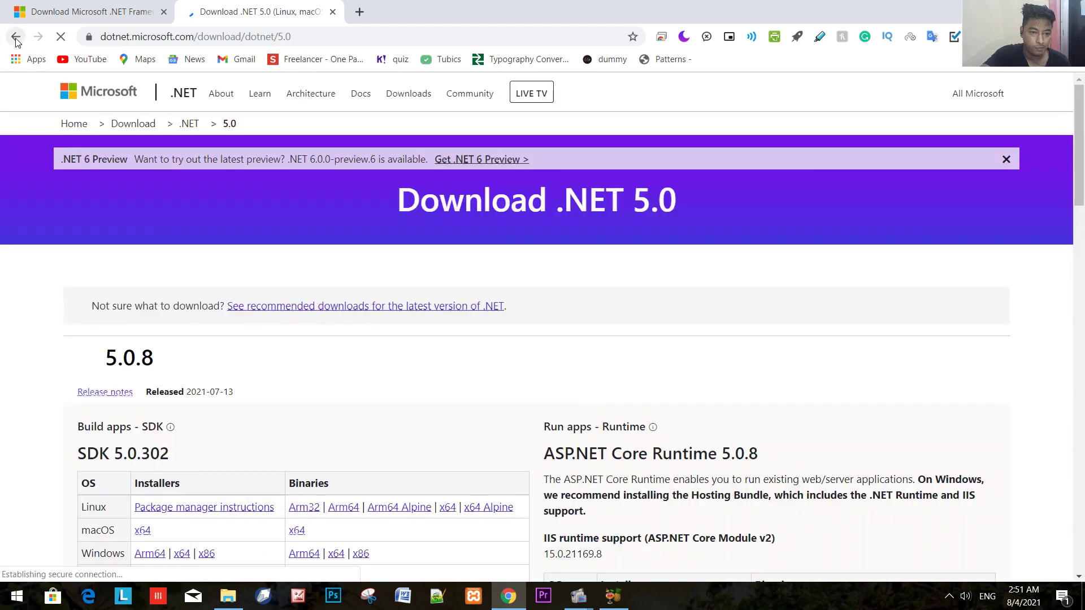
left_click(15, 40)
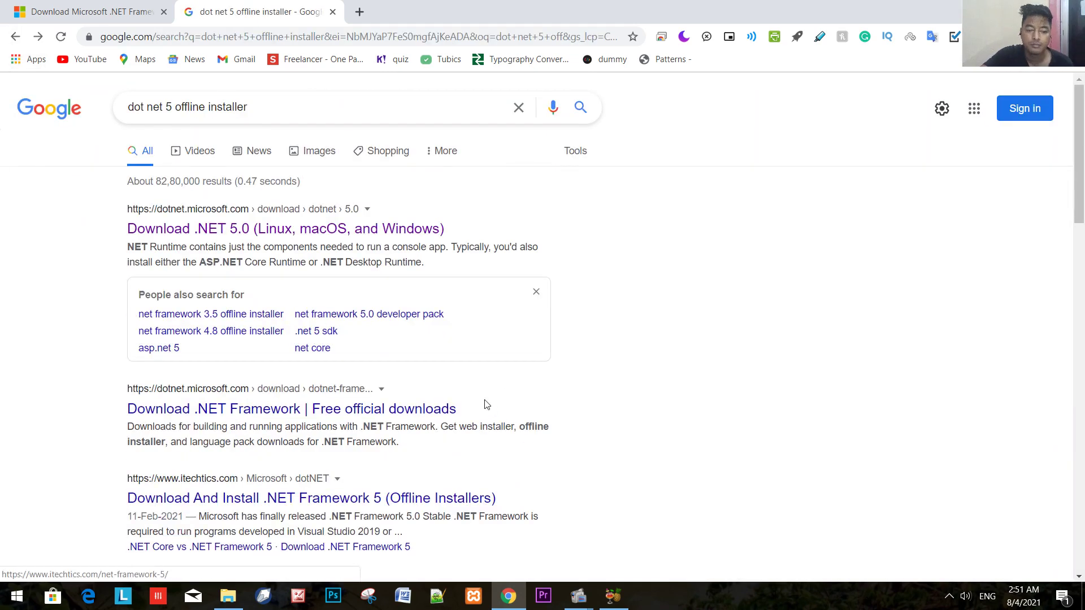
Step: Open the iTechtics .NET Framework 5 offline installers article and download the runtime for Windows x64, also requesting the manual download
left_click(429, 501)
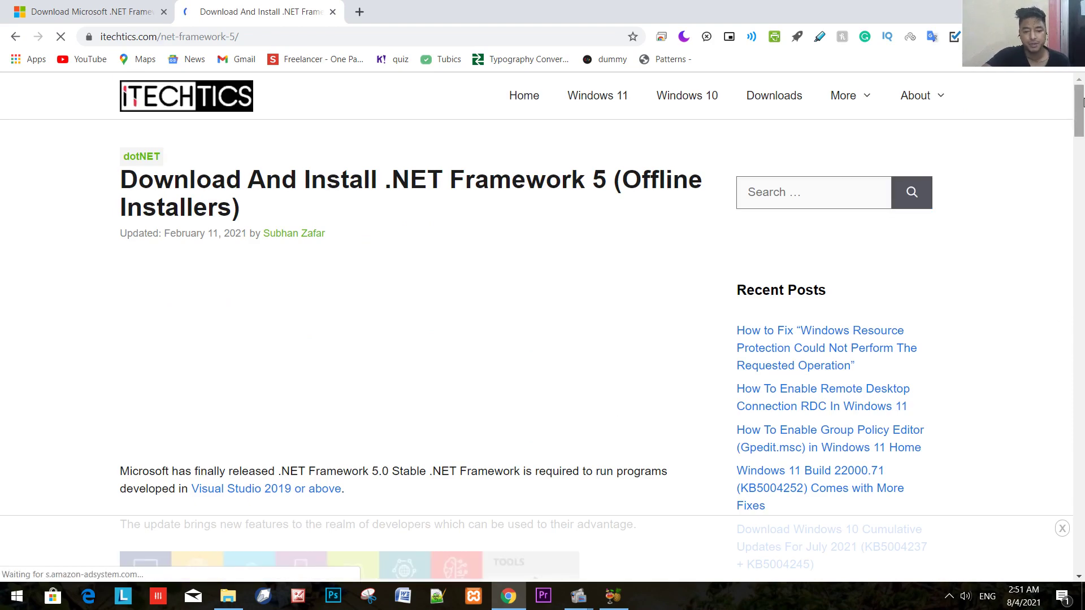
left_click_drag(1082, 102, 1082, 317)
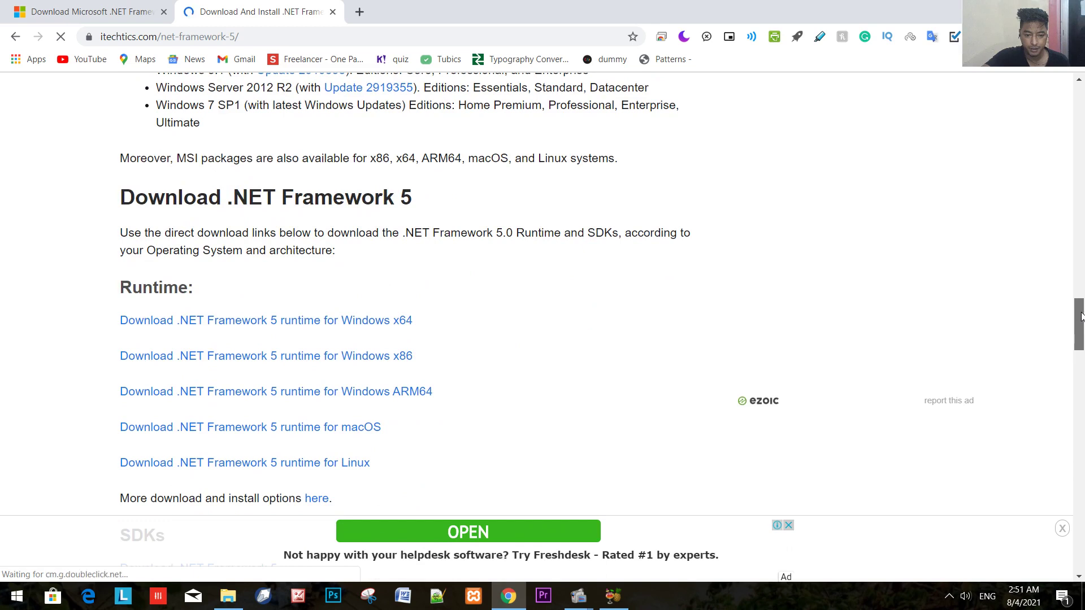
left_click(332, 334)
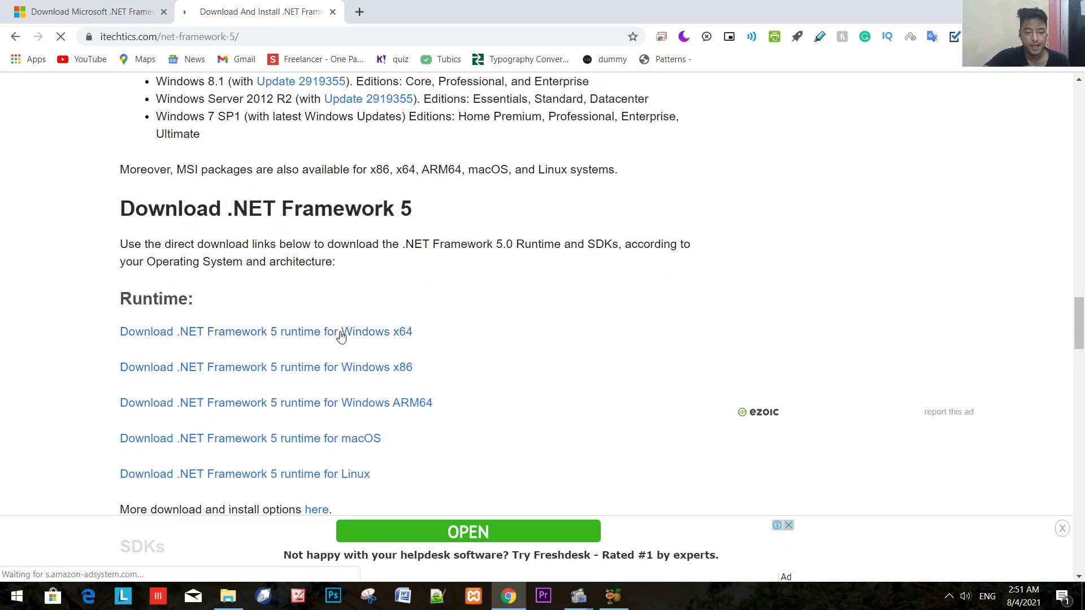
left_click(341, 336)
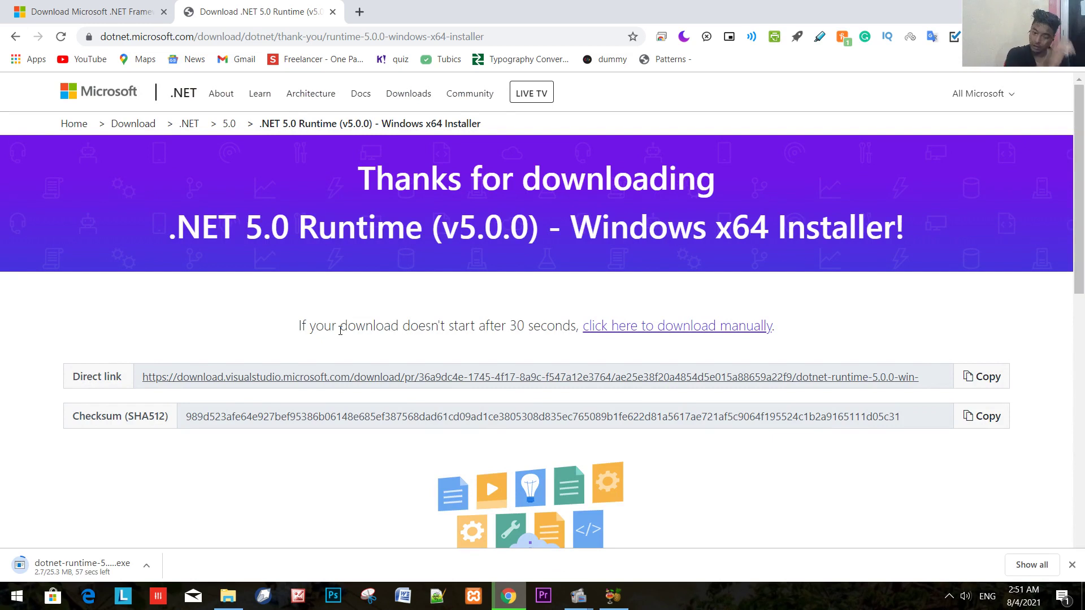
left_click(737, 330)
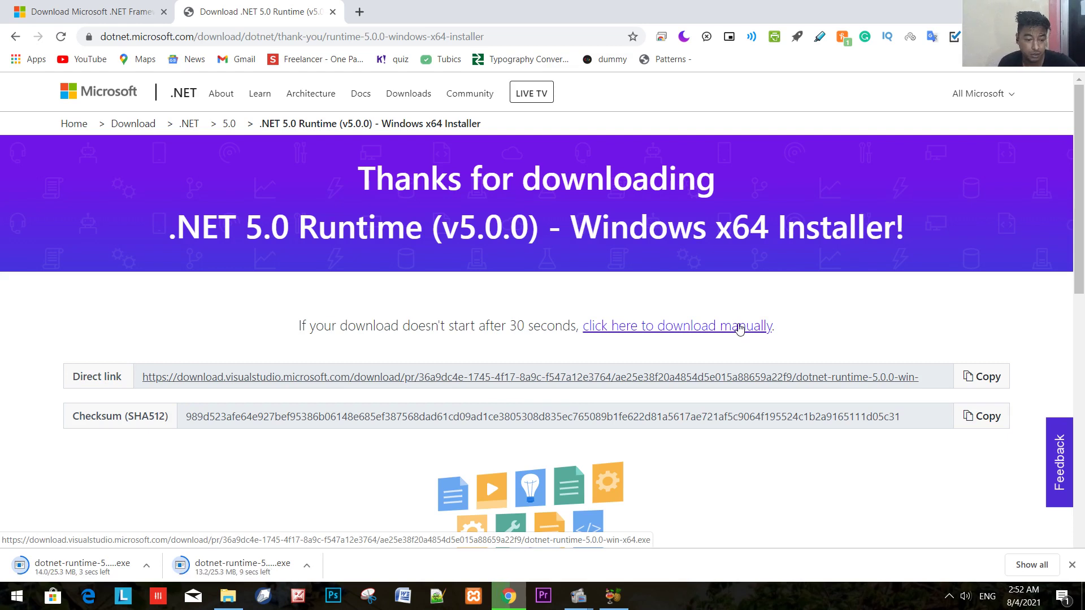
Step: Run the downloaded .NET Runtime 5.0.0 (x64) installer, allow it to make changes, install the runtime, and close the installer
left_click(85, 567)
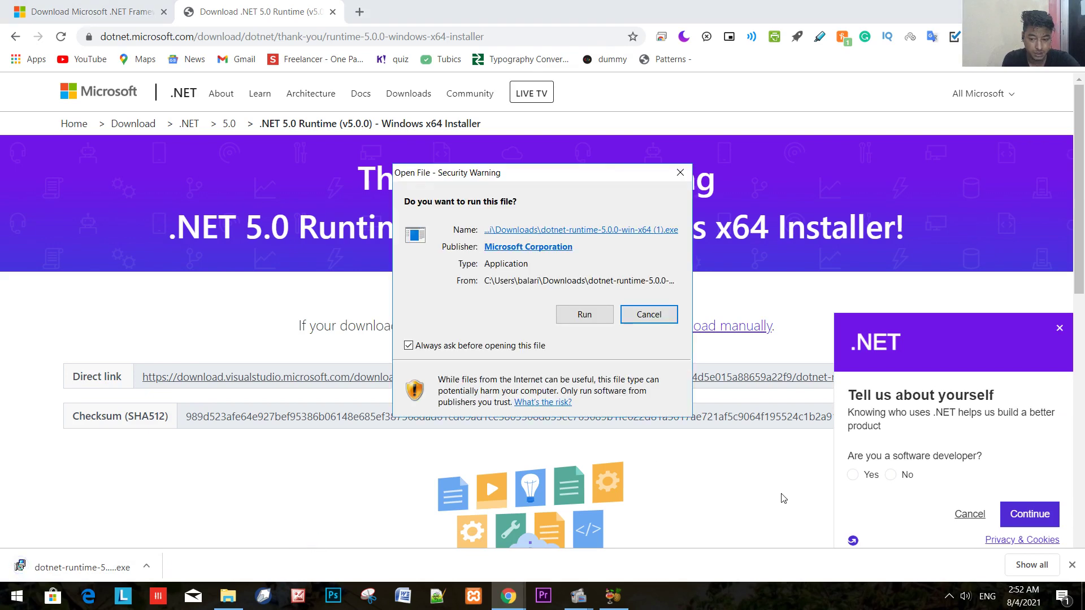
left_click(577, 315)
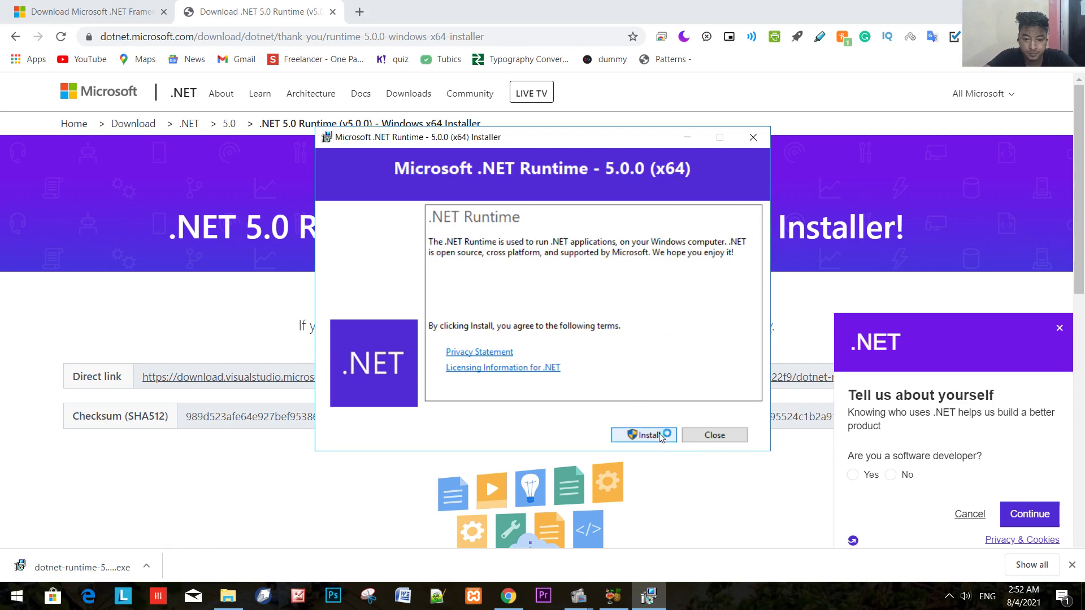
left_click(657, 435)
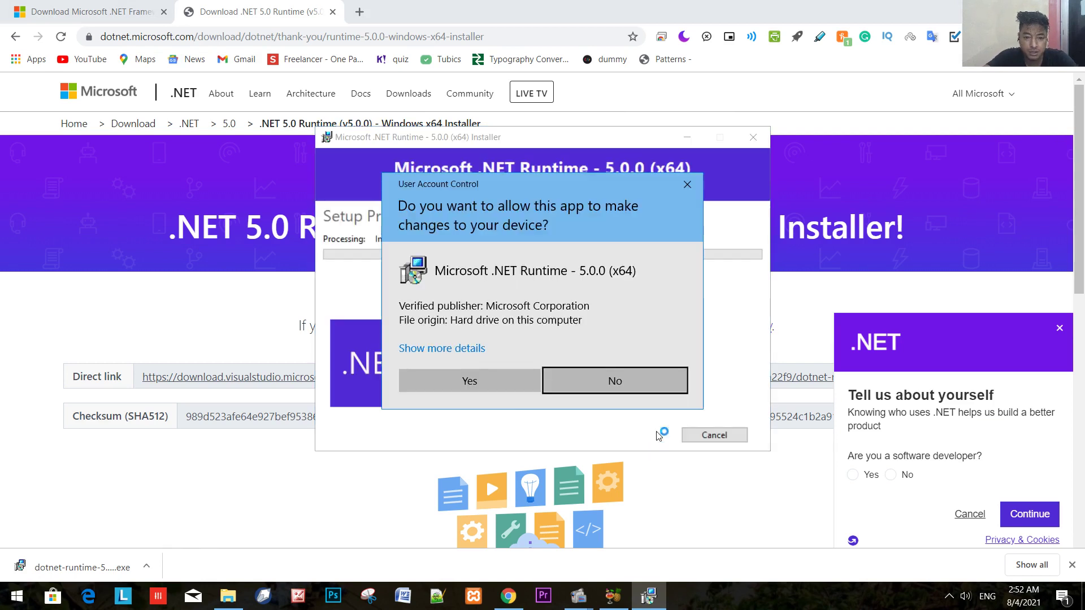
left_click(509, 382)
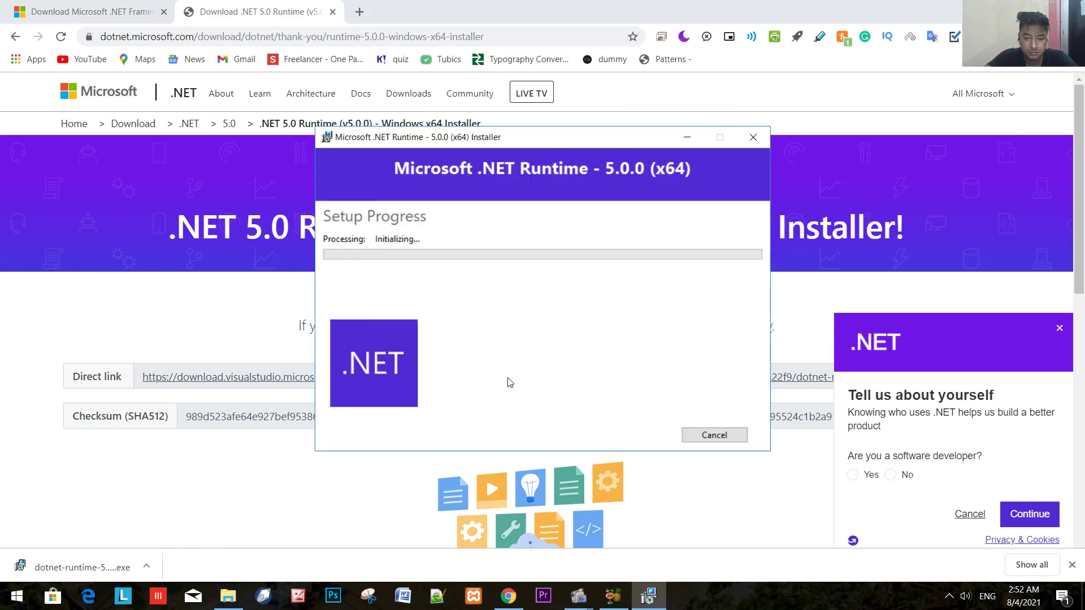
left_click_drag(600, 138, 445, 132)
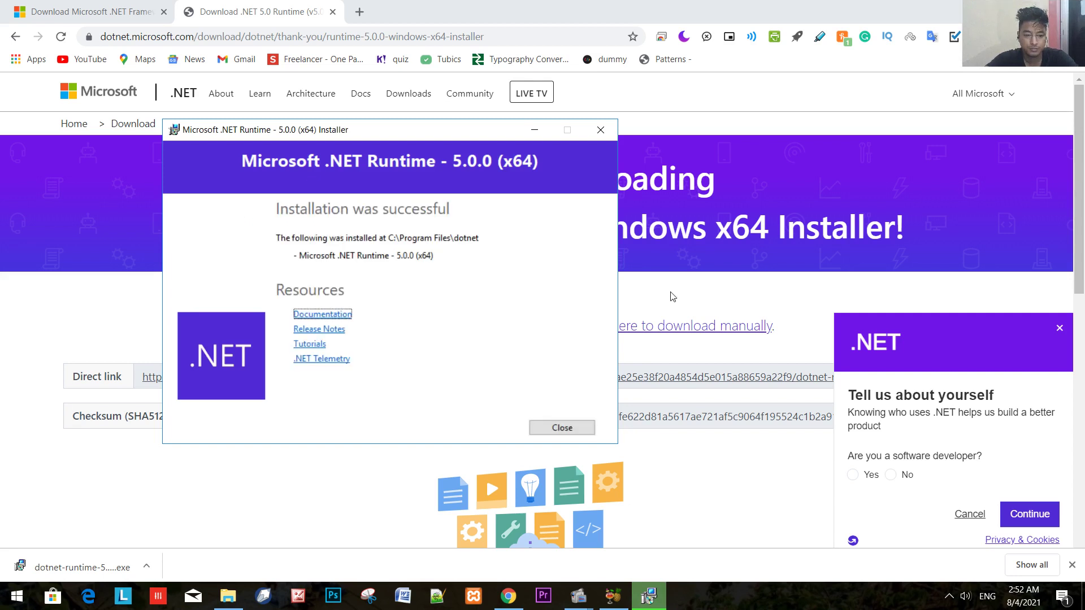
left_click(560, 428)
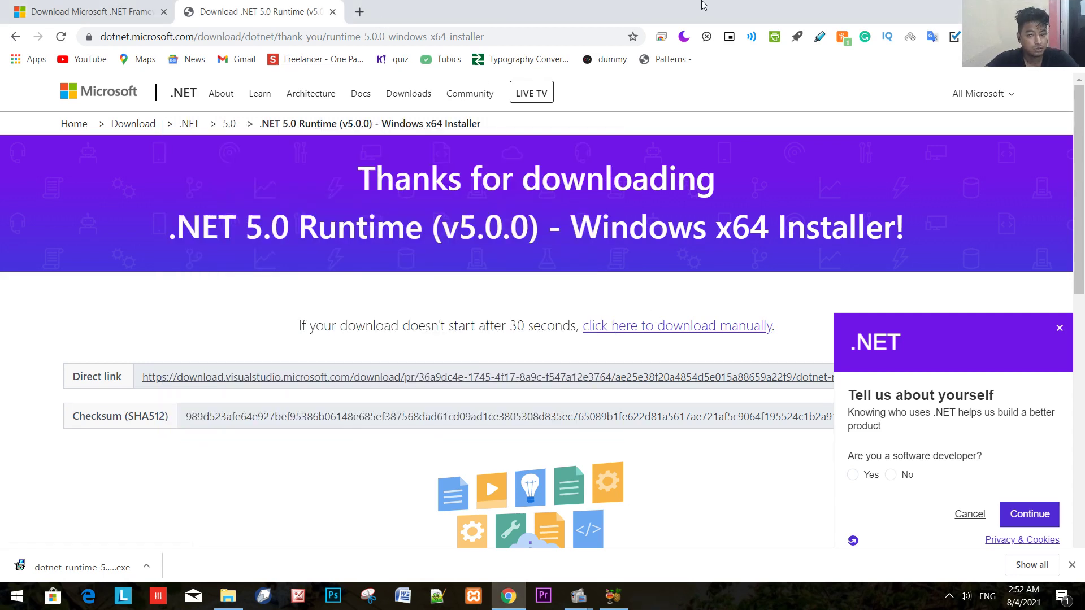
Step: Close the browser window and decline HandBrake's prompt to download .NET
left_click_drag(758, 8, 772, 61)
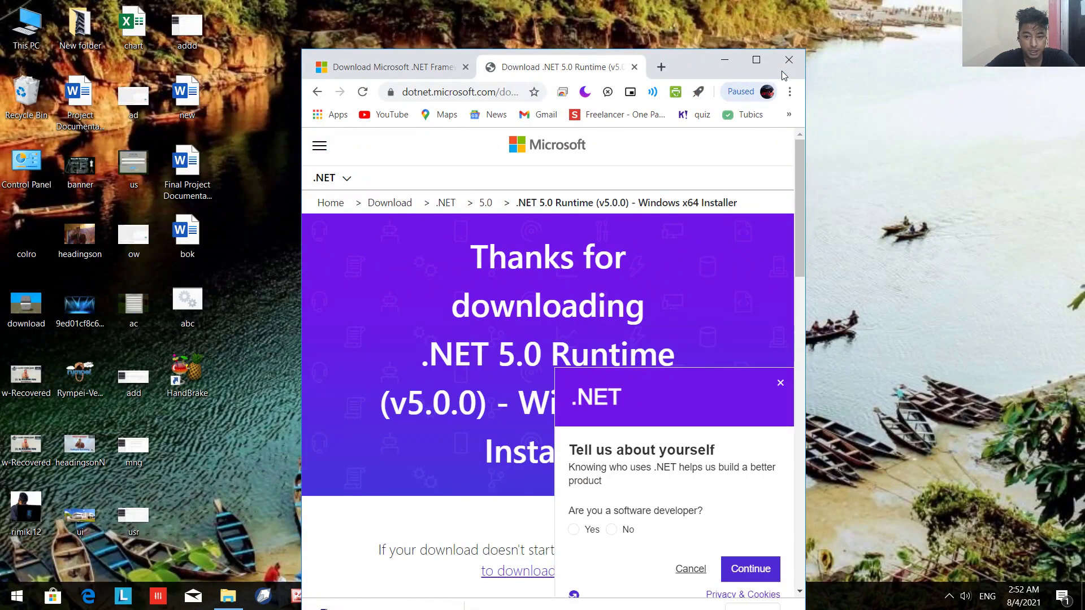
left_click(788, 59)
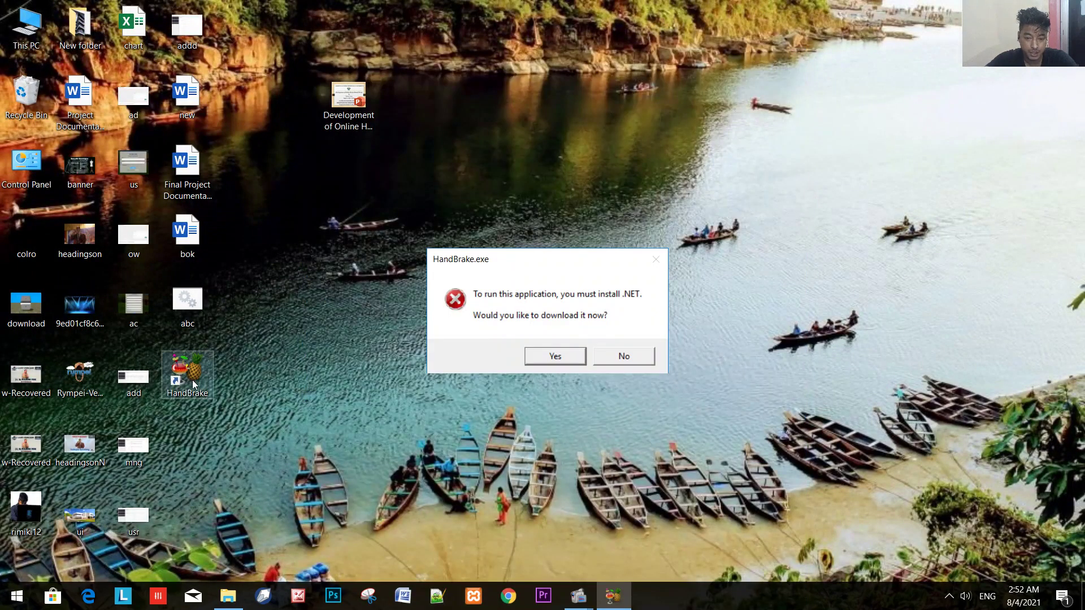
left_click(624, 356)
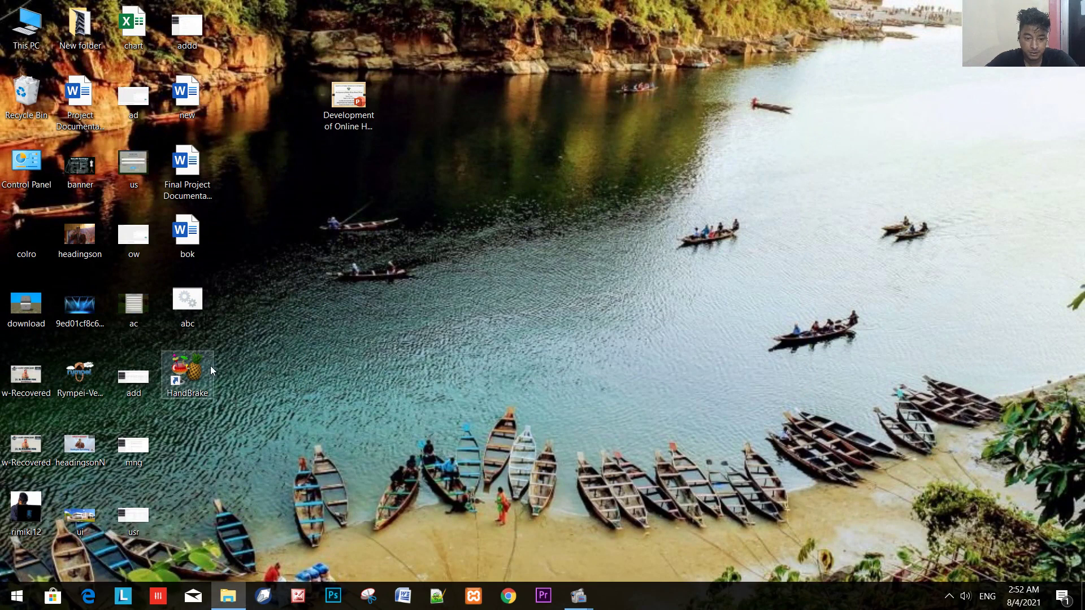
Step: Launch HandBrake from the desktop, accept its offer to download .NET, and launch HandBrake again
double_click(211, 367)
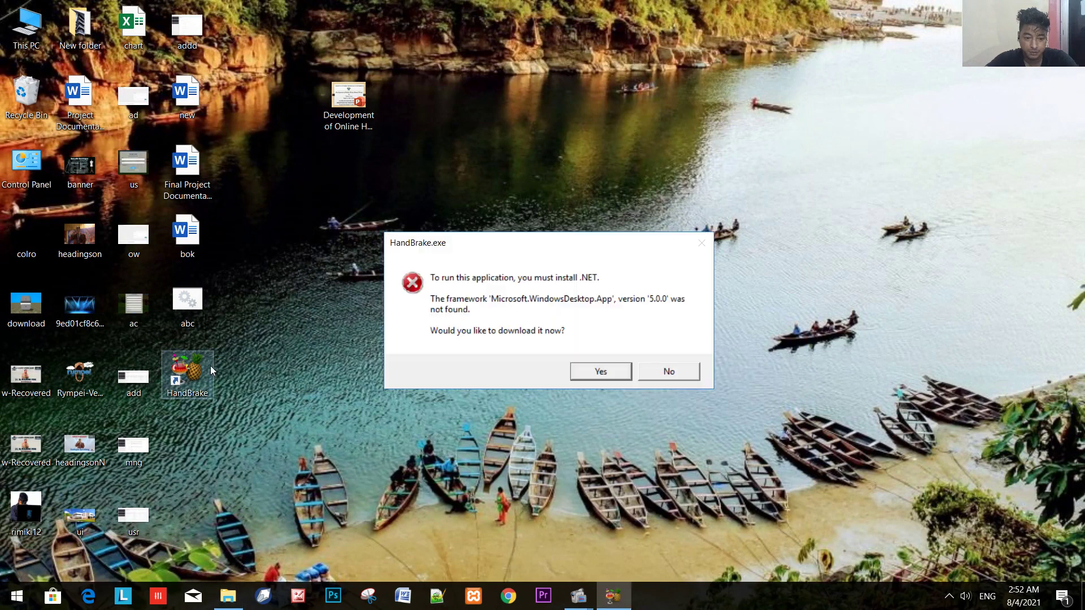
left_click(598, 369)
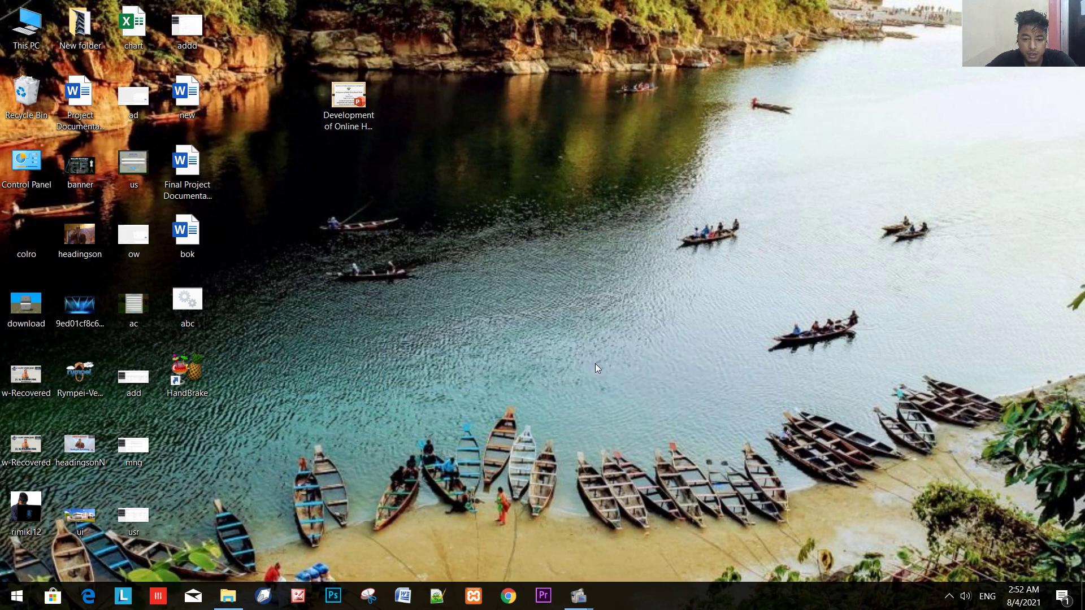
double_click(191, 378)
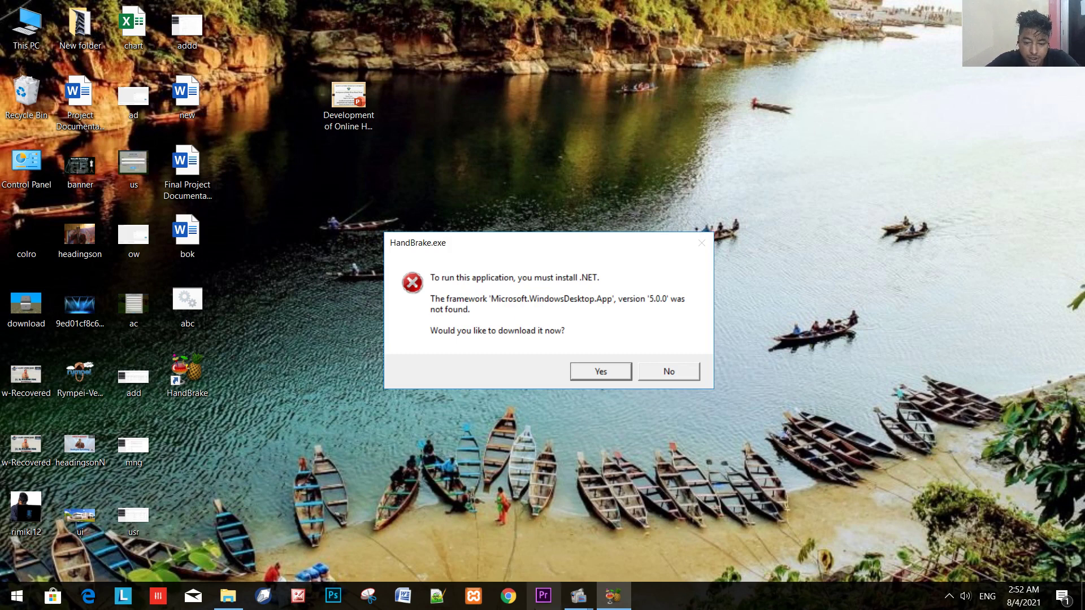
Step: Open Chrome, dismiss its profile error, and launch HandBrake again to check which framework it requires
left_click(512, 599)
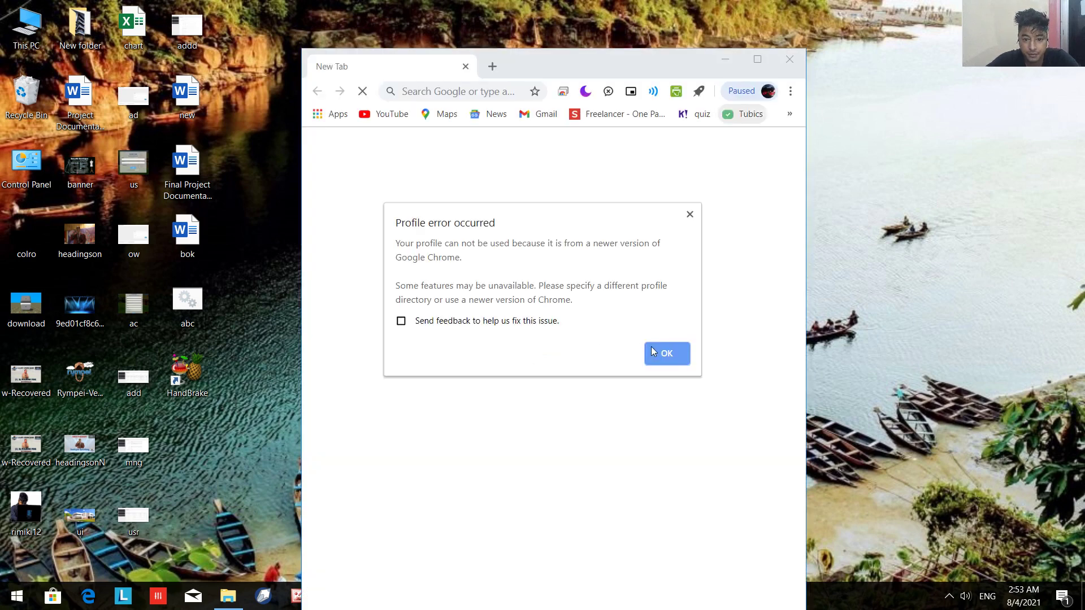
left_click(656, 353)
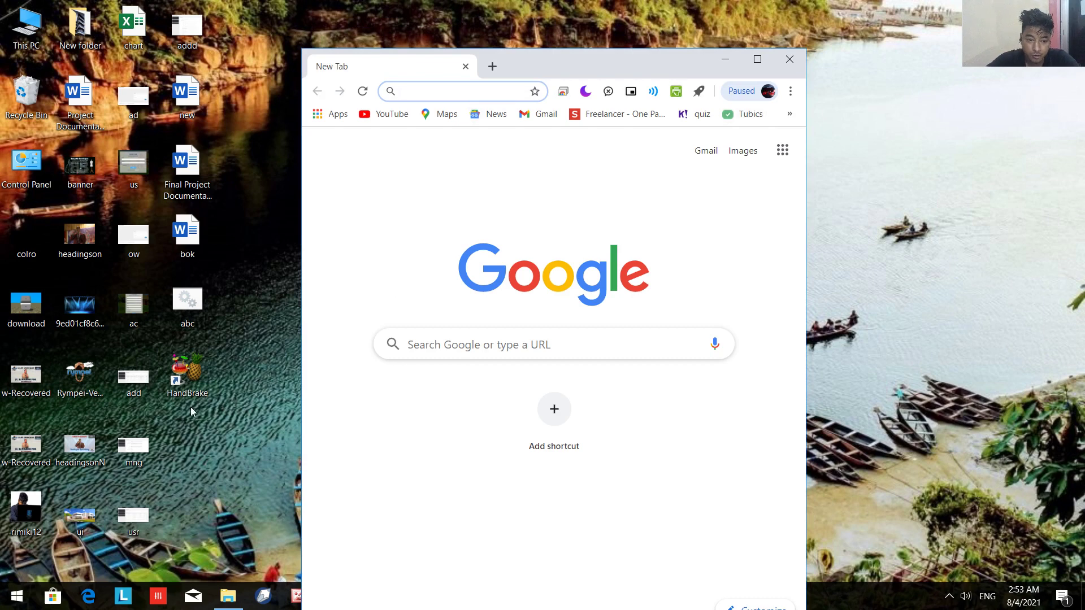
double_click(190, 387)
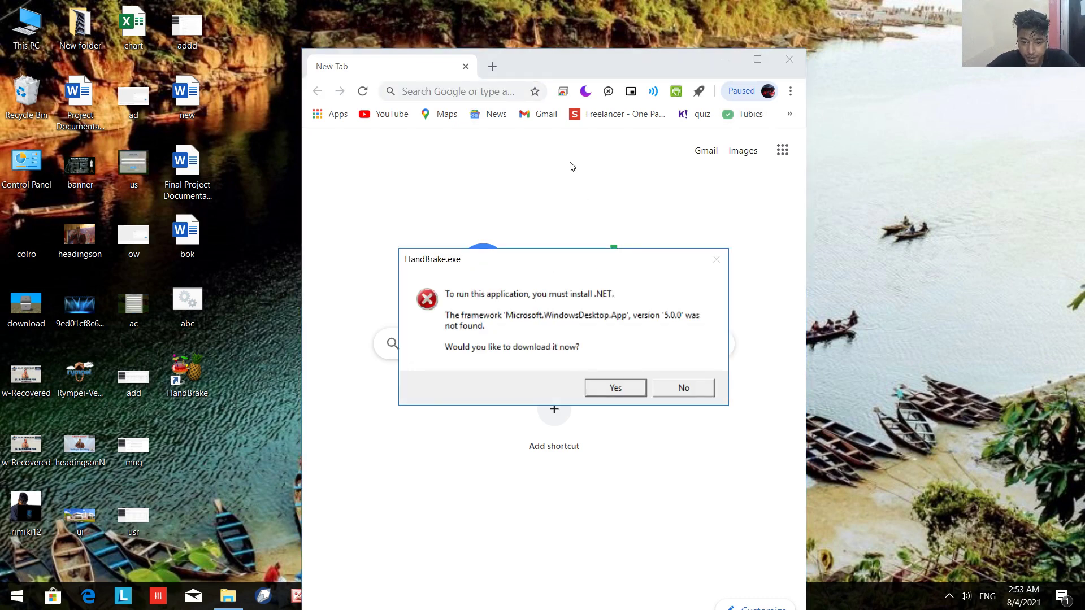
double_click(599, 69)
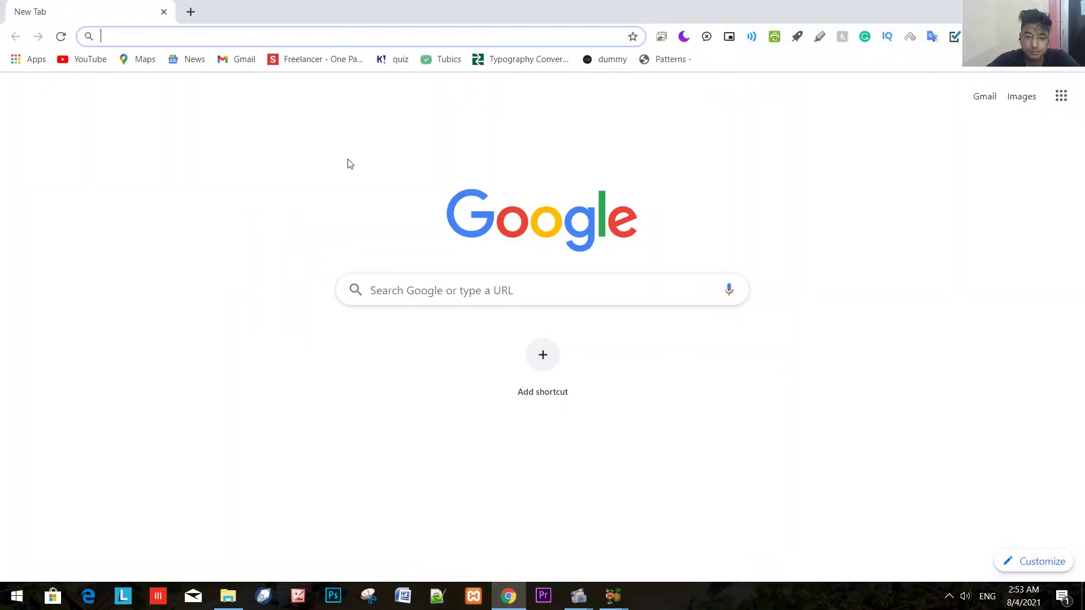
left_click(400, 289)
type("micr")
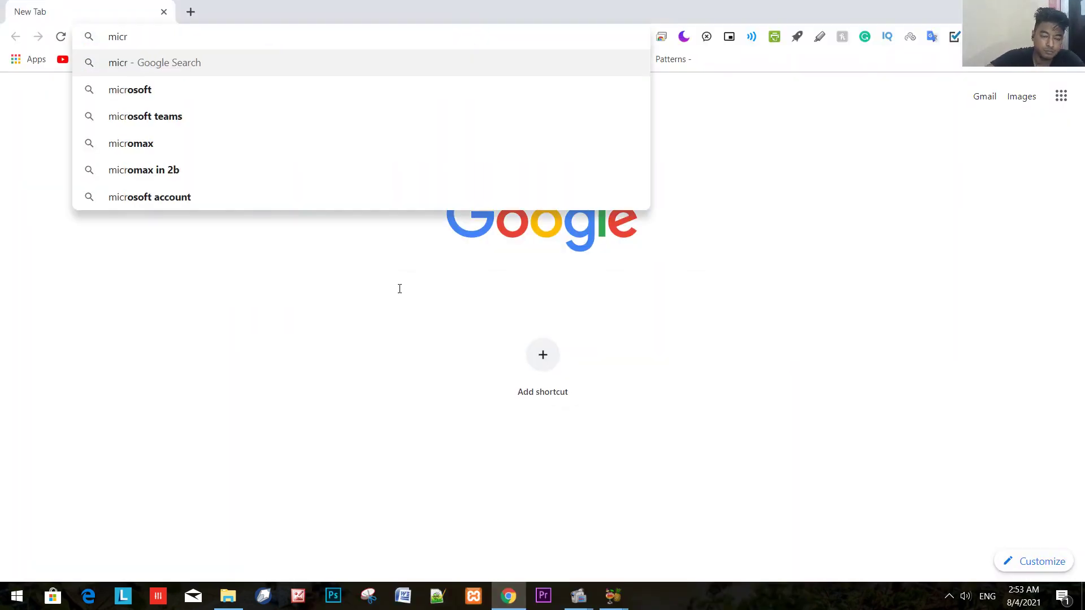
key("Down")
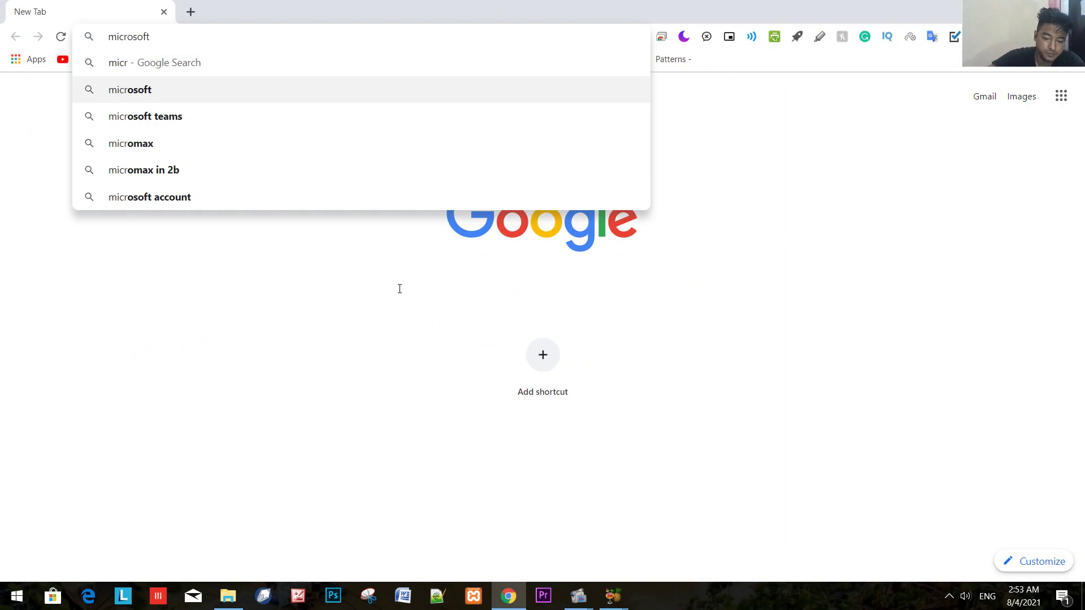
type(".w")
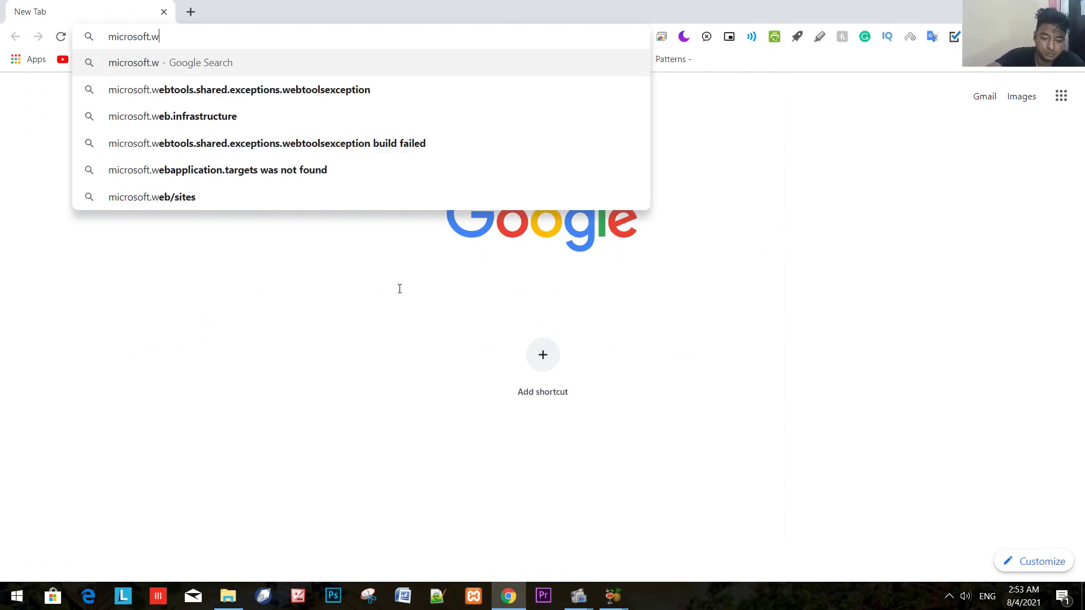
left_click(399, 289)
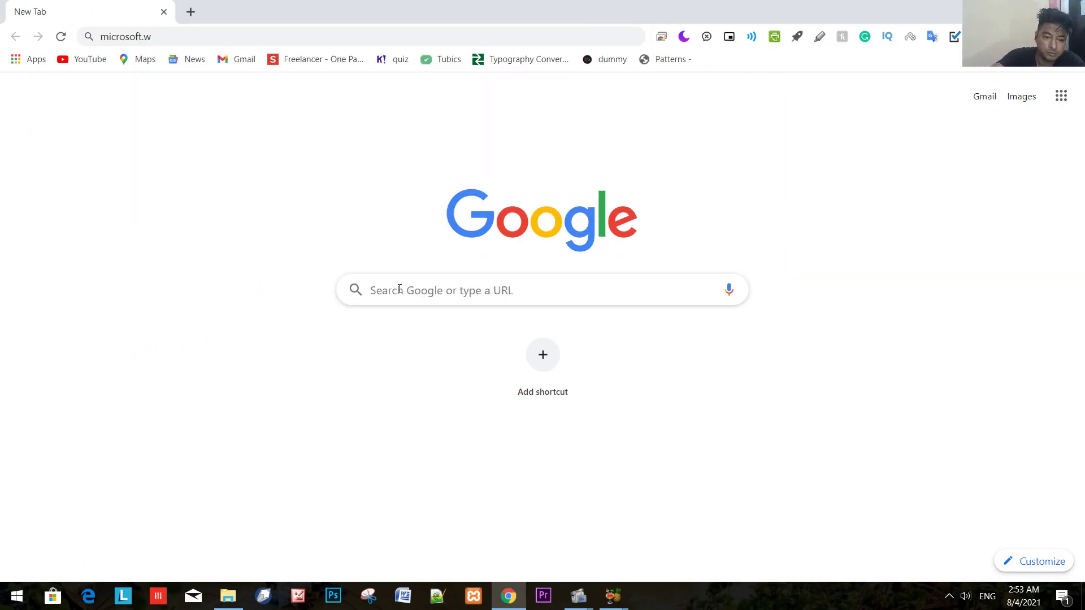
left_click(354, 32)
type("in")
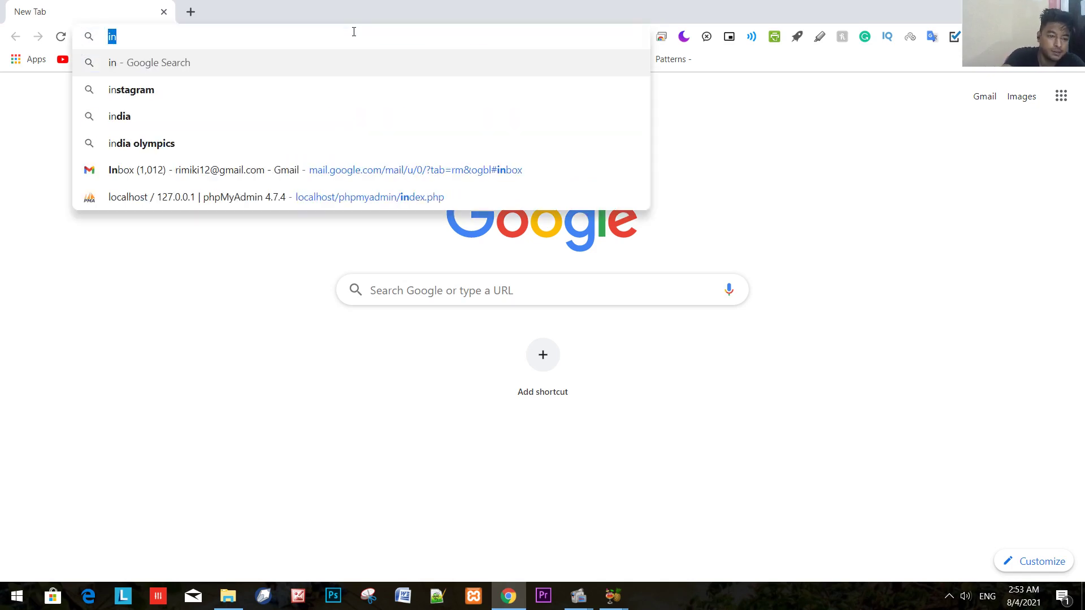
key("BackSpace")
key("Escape")
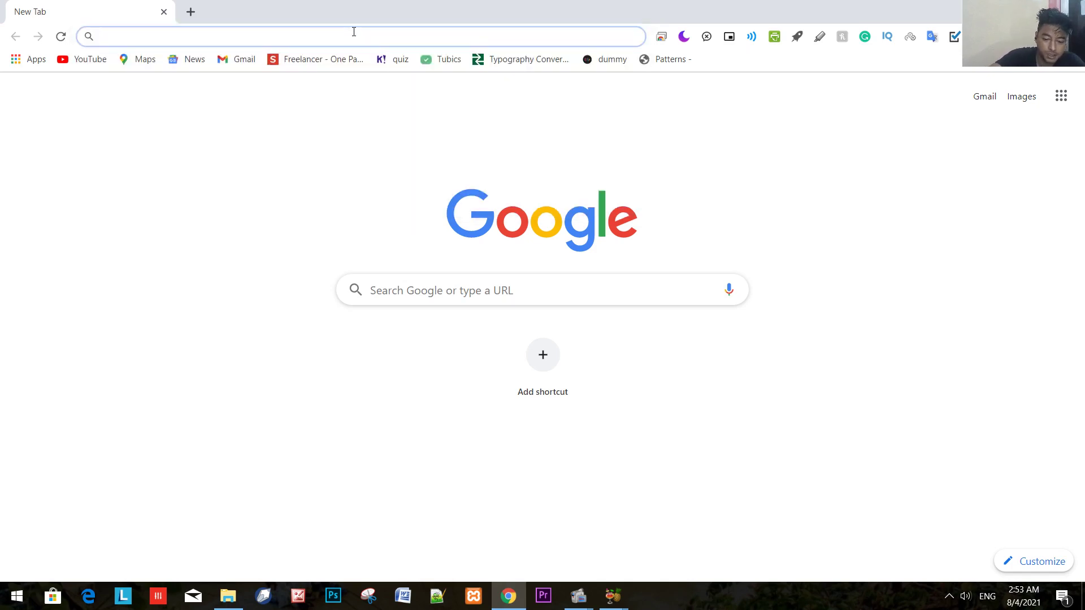
Step: Try to look up microsoft.windowsdesktop.app without a version number from the browser's address bar
type("mi")
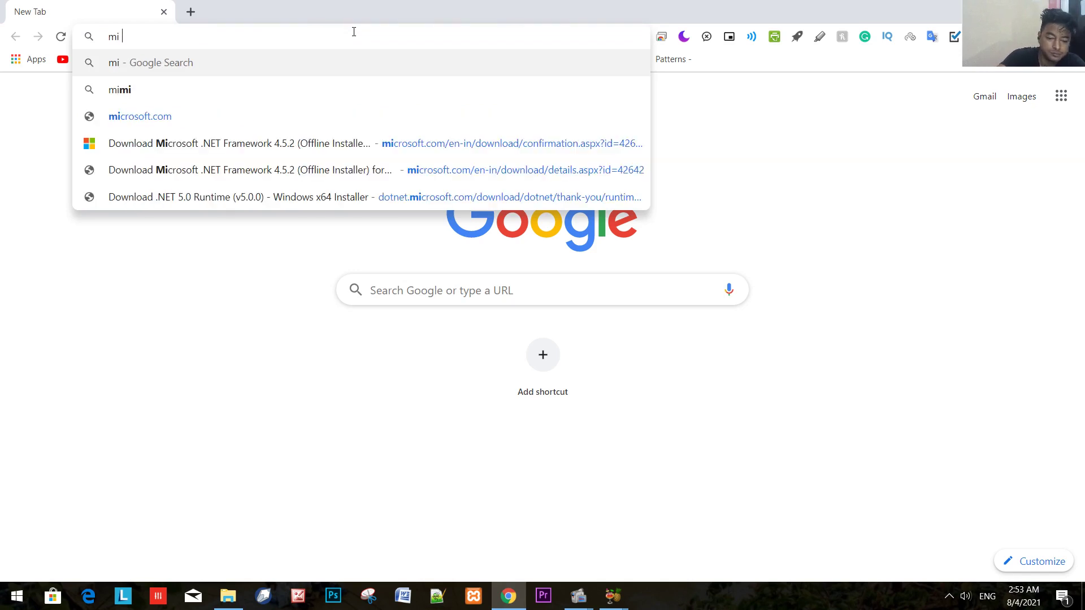
key("BackSpace")
key("BackSpace")
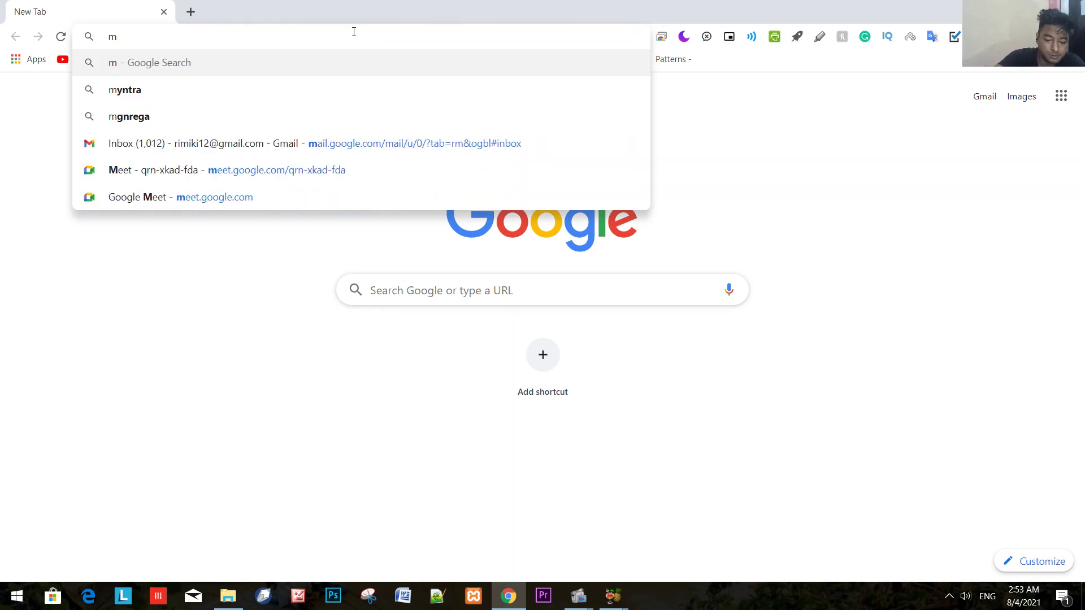
type("icro")
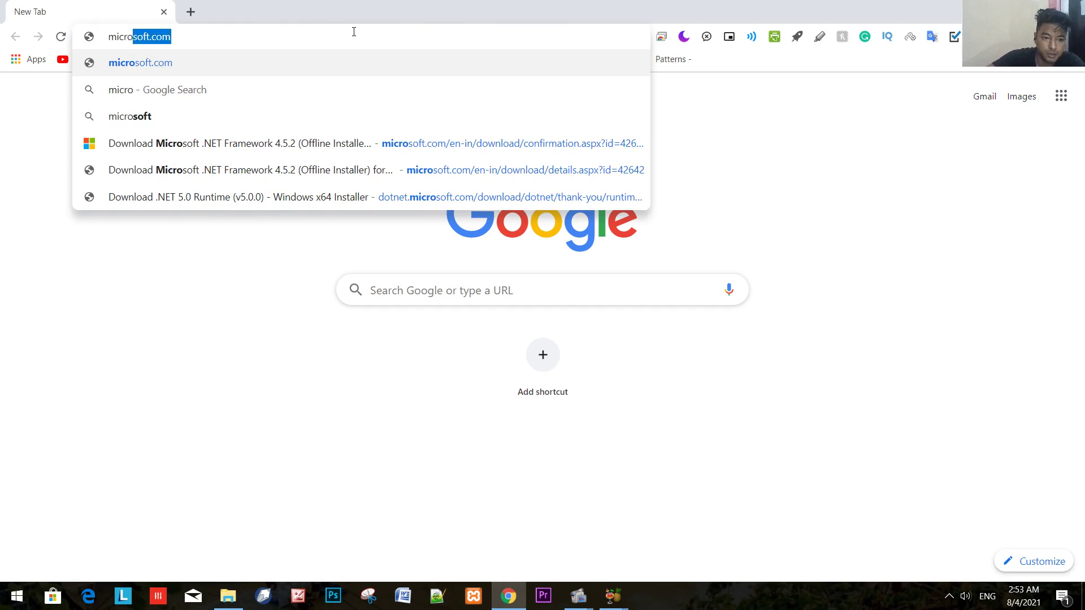
type("soft.")
key("BackSpace")
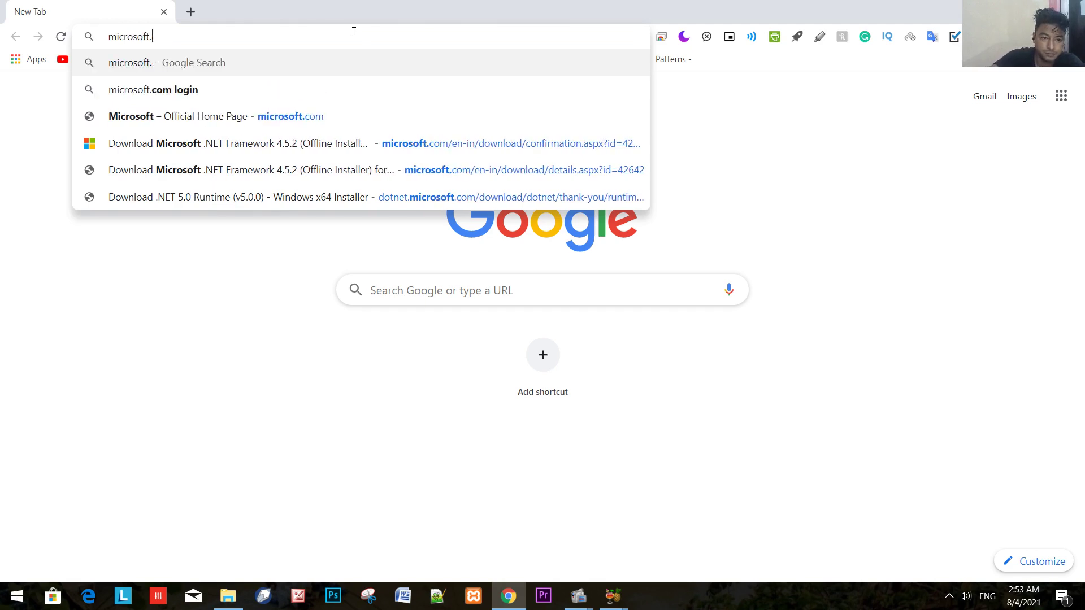
type("win")
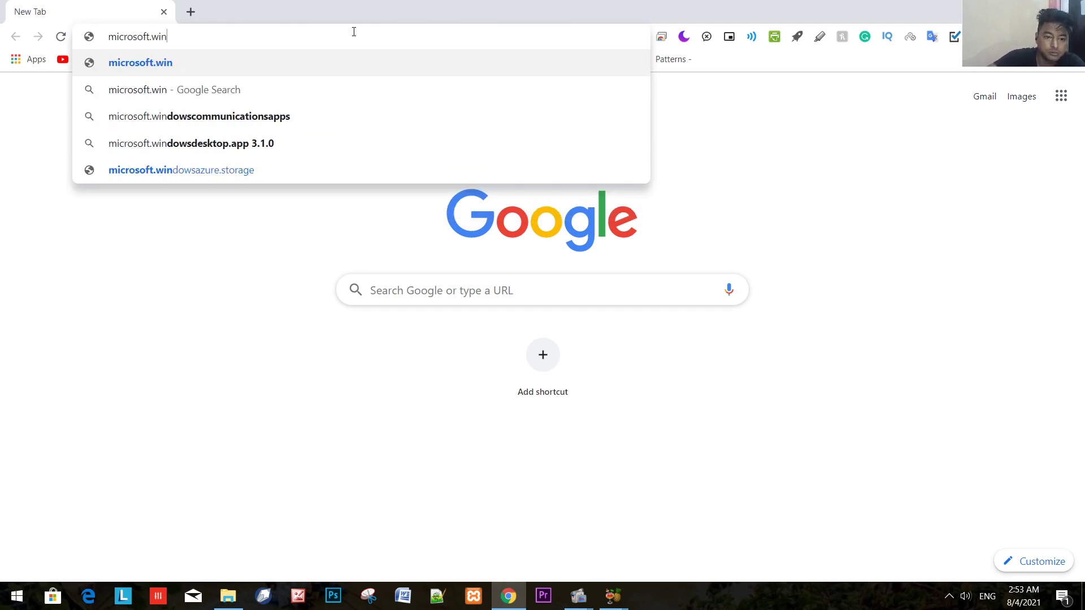
key("Down")
key("Down")
key("Down")
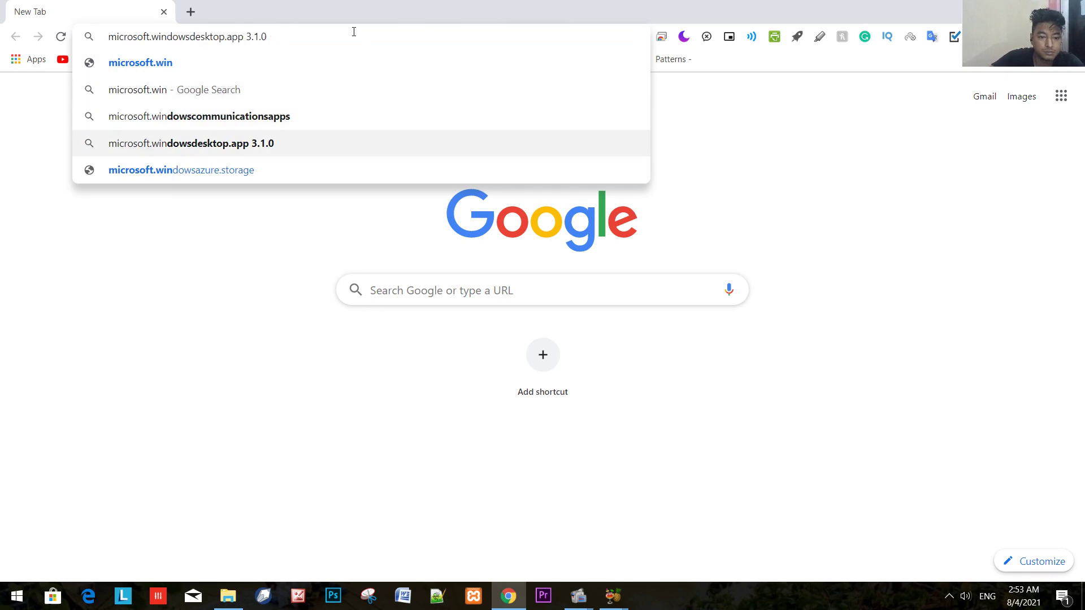
key("BackSpace")
key("BackSpace")
key("BackSpace")
key("BackSpace")
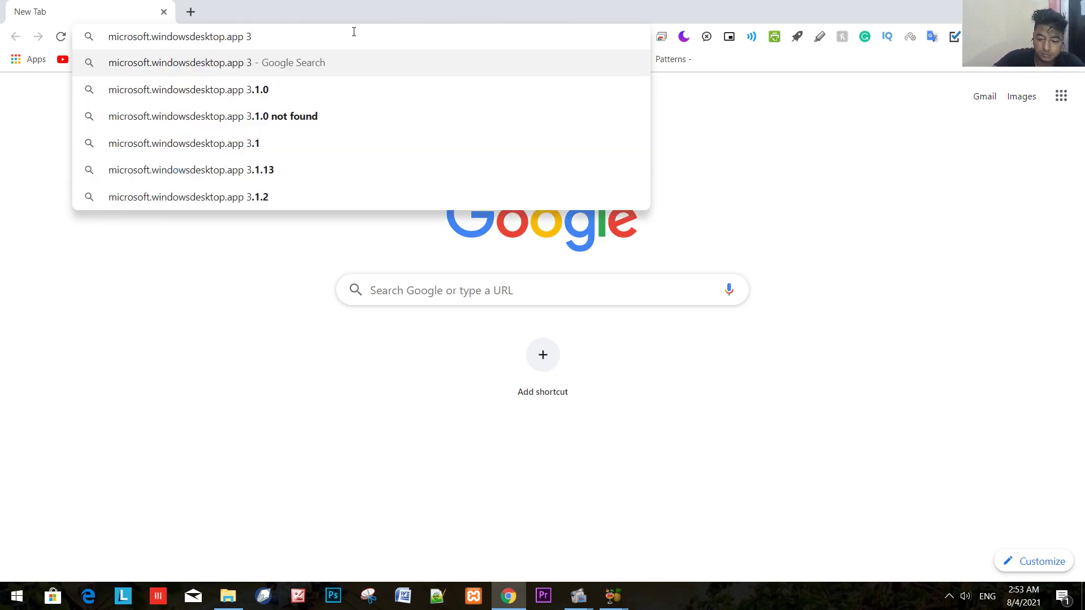
key("BackSpace")
key("Return")
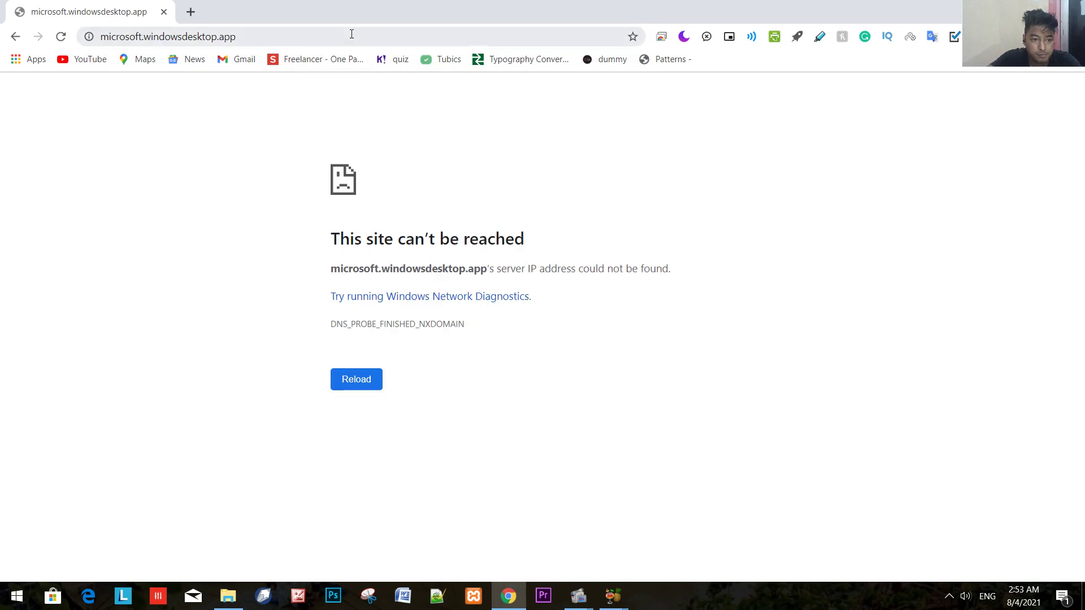
Step: Search Google for the suggested query "microsoft.windowsdesktop.app 5.0.0 not found"
left_click(277, 34)
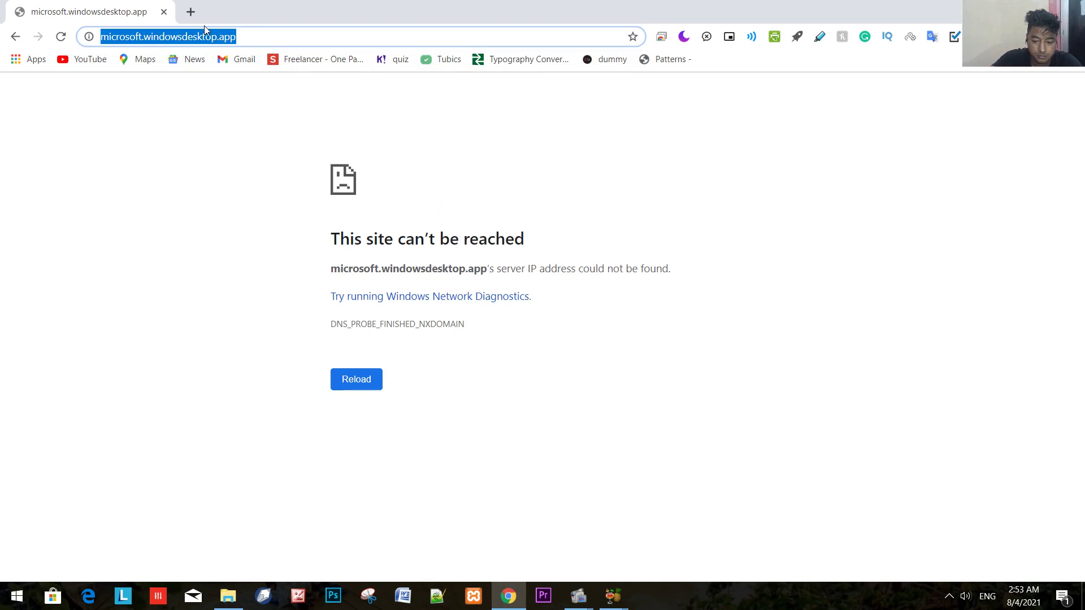
key("Right")
key("BackSpace")
key("BackSpace")
key("BackSpace")
key("BackSpace")
key("BackSpace")
key("BackSpace")
key("BackSpace")
key("BackSpace")
key("BackSpace")
key("BackSpace")
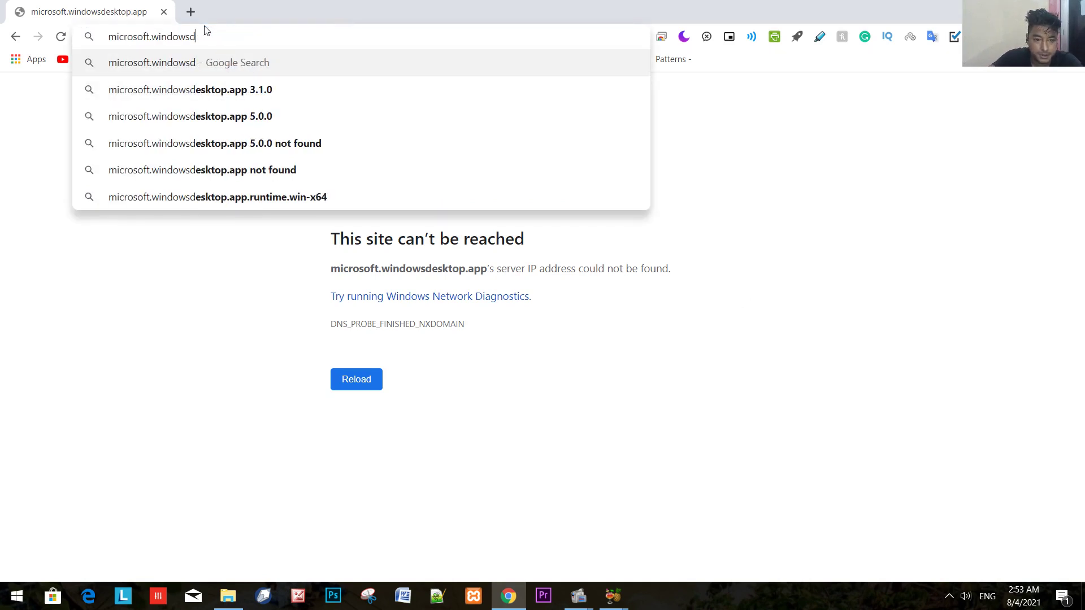
key("Down")
key("Down")
key("Down")
key("Return")
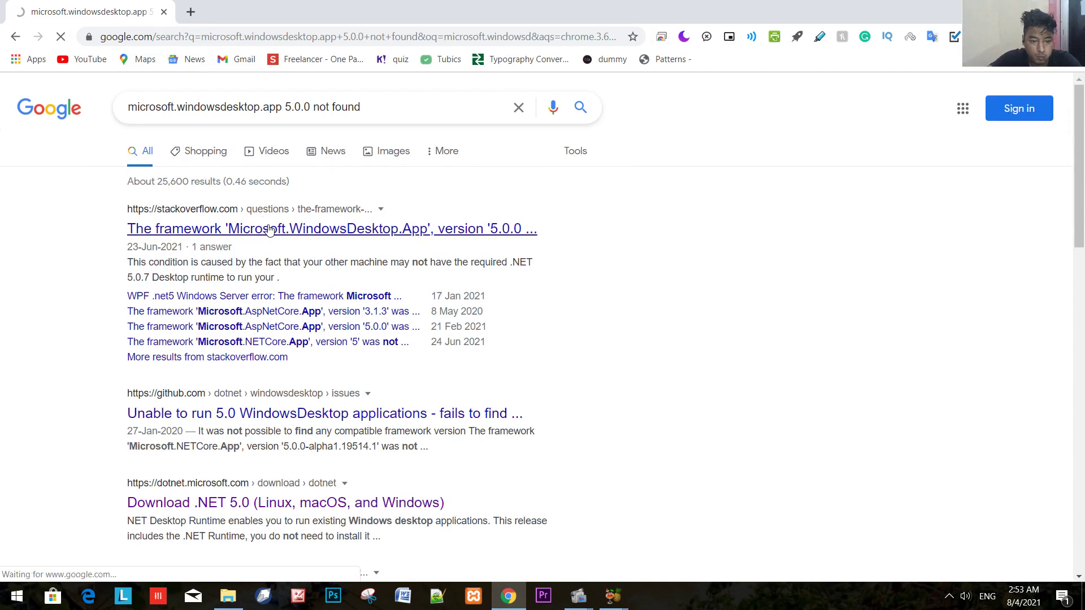
Step: Open the Stack Overflow question about the missing 5.0.0 framework, accept all cookies, and read the accepted answer for the fix
left_click(269, 229)
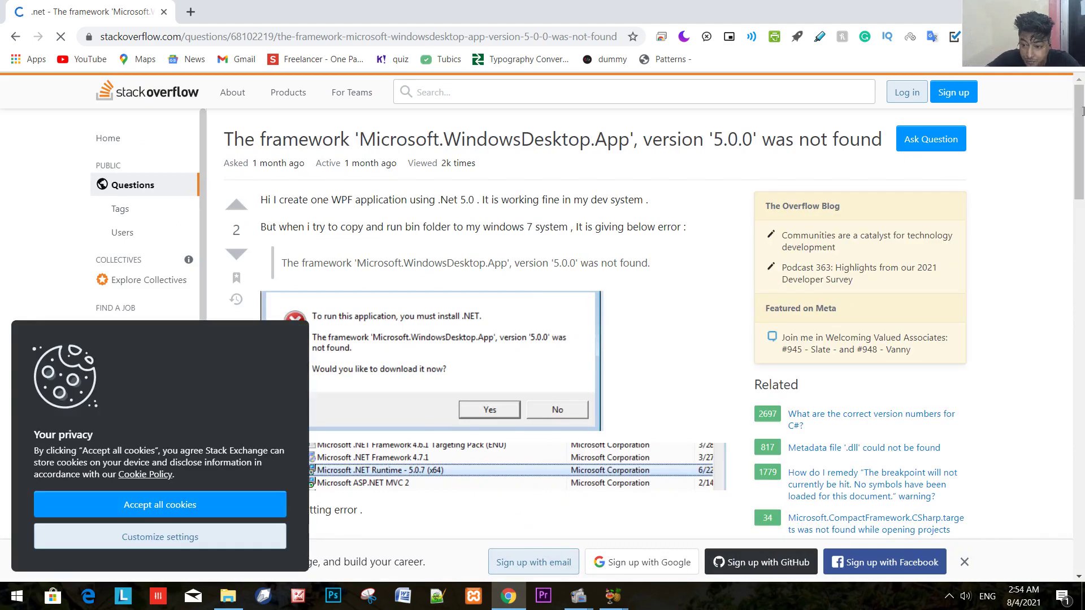
left_click_drag(1083, 128, 1083, 194)
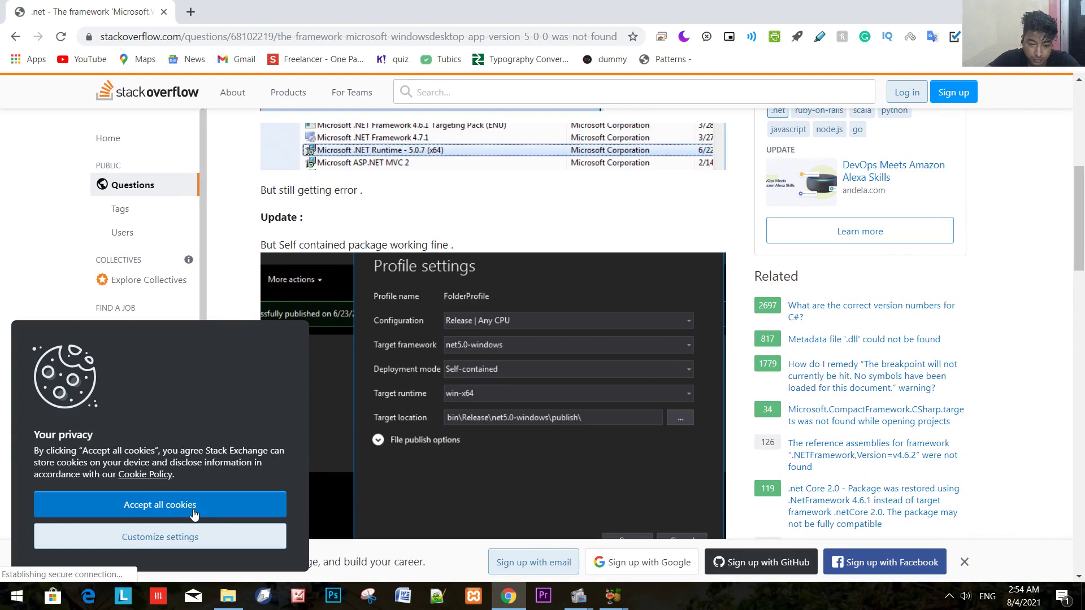
left_click(195, 513)
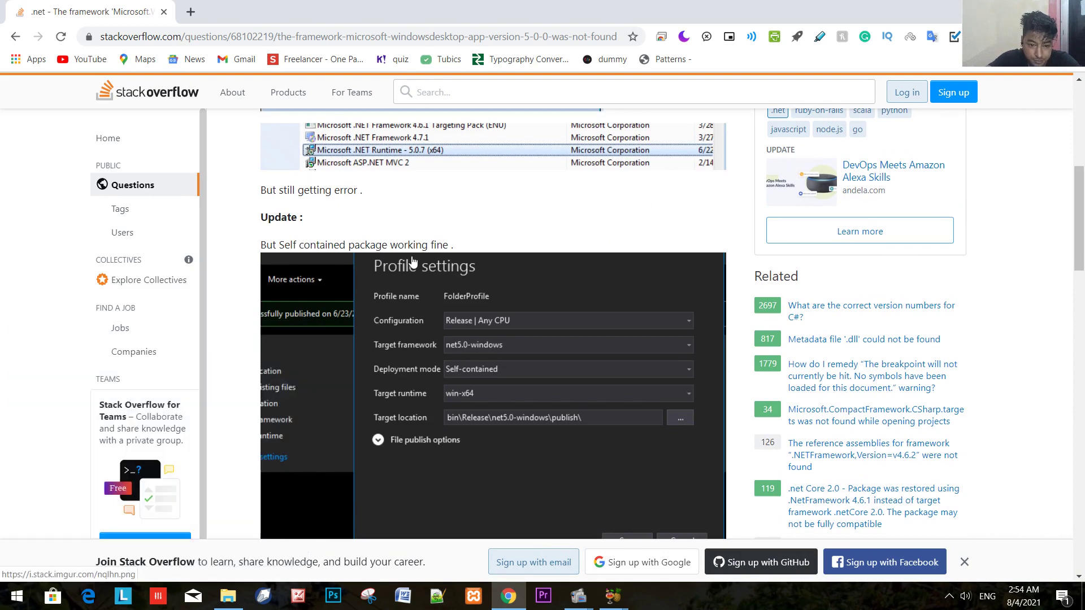
left_click_drag(1082, 219, 1082, 312)
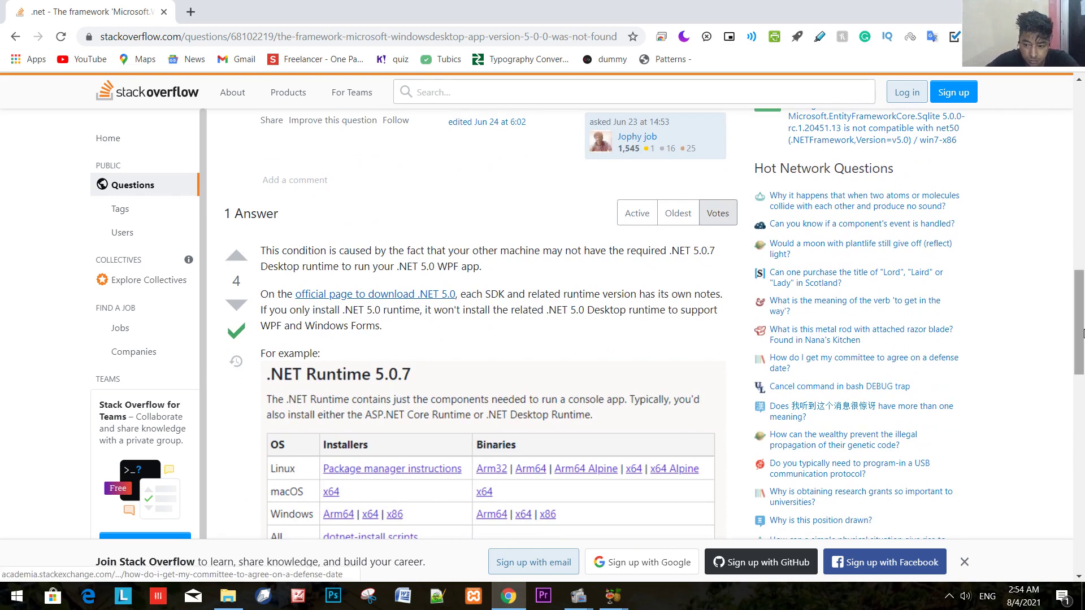
left_click_drag(1082, 347, 1082, 450)
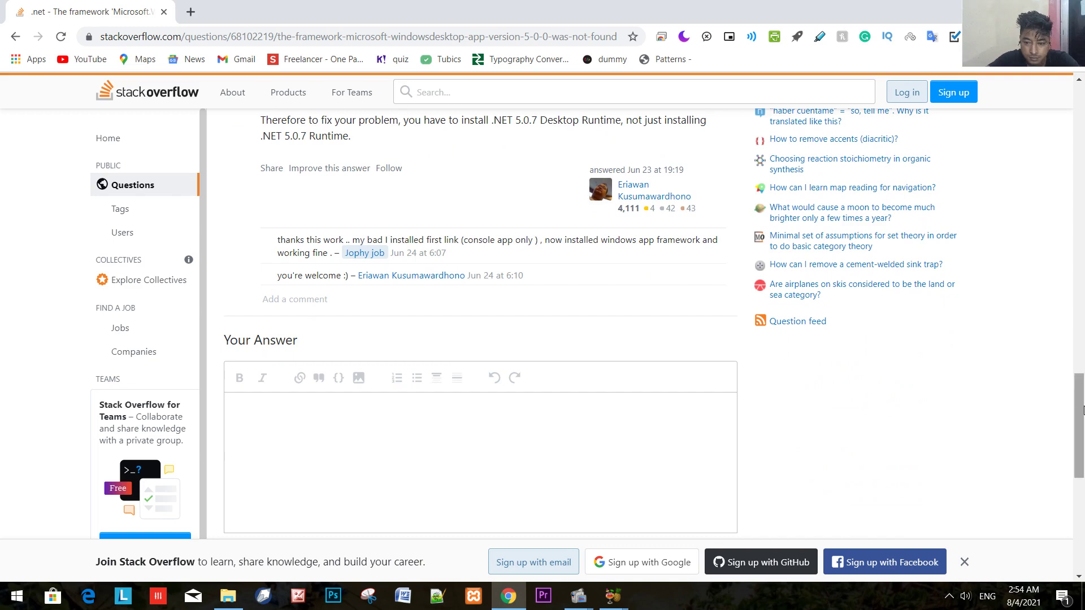
left_click_drag(1082, 410, 1082, 374)
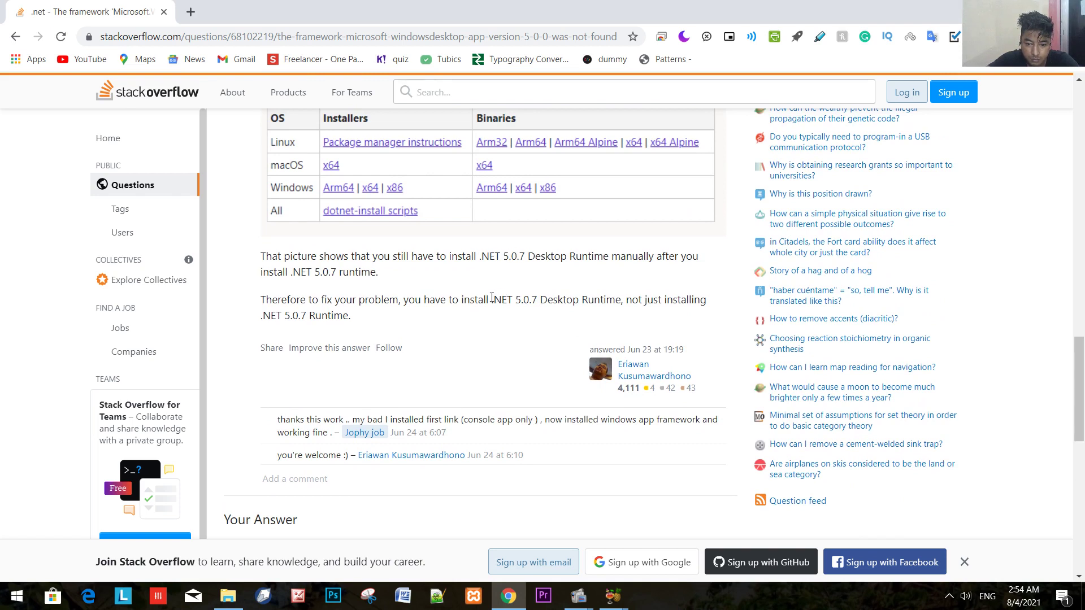
Step: Run a Google search on the phrase ".NET 5.0.7 Desktop Runtime," from the answer's closing paragraph
left_click_drag(492, 297, 624, 300)
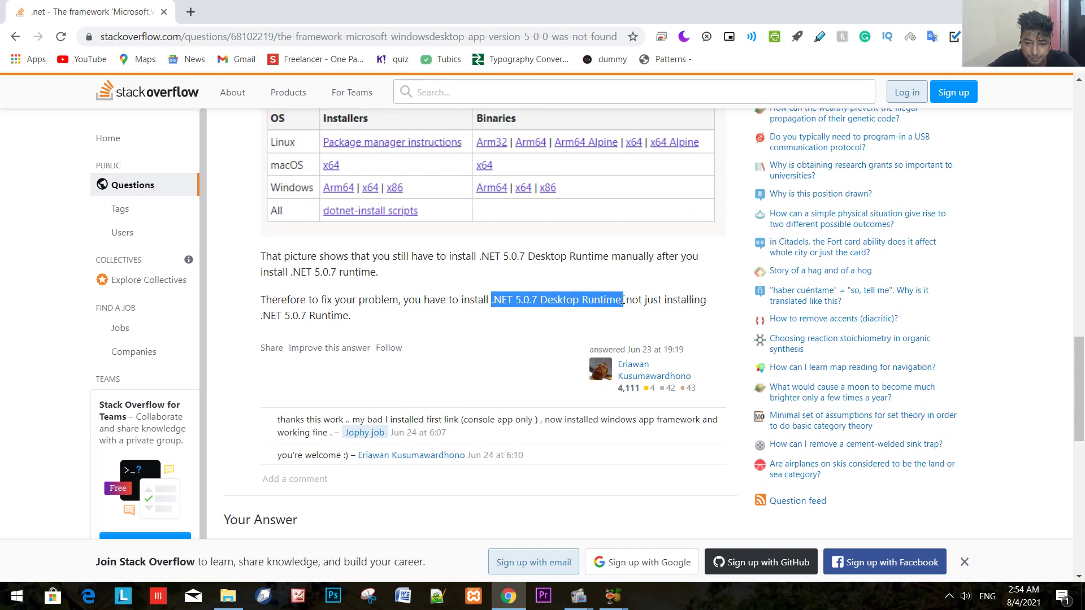
right_click(600, 295)
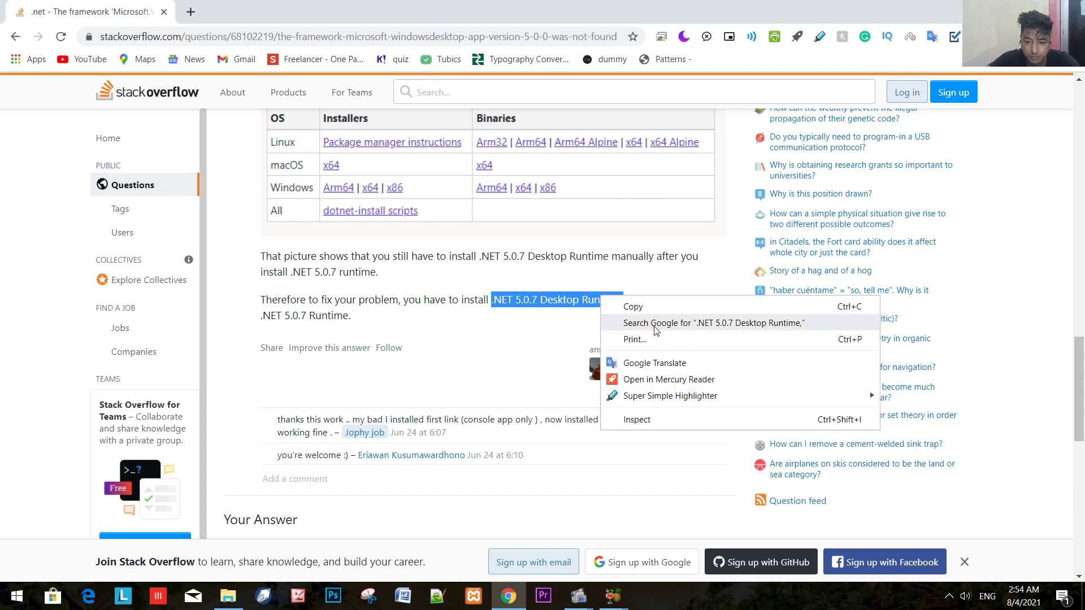
left_click(656, 324)
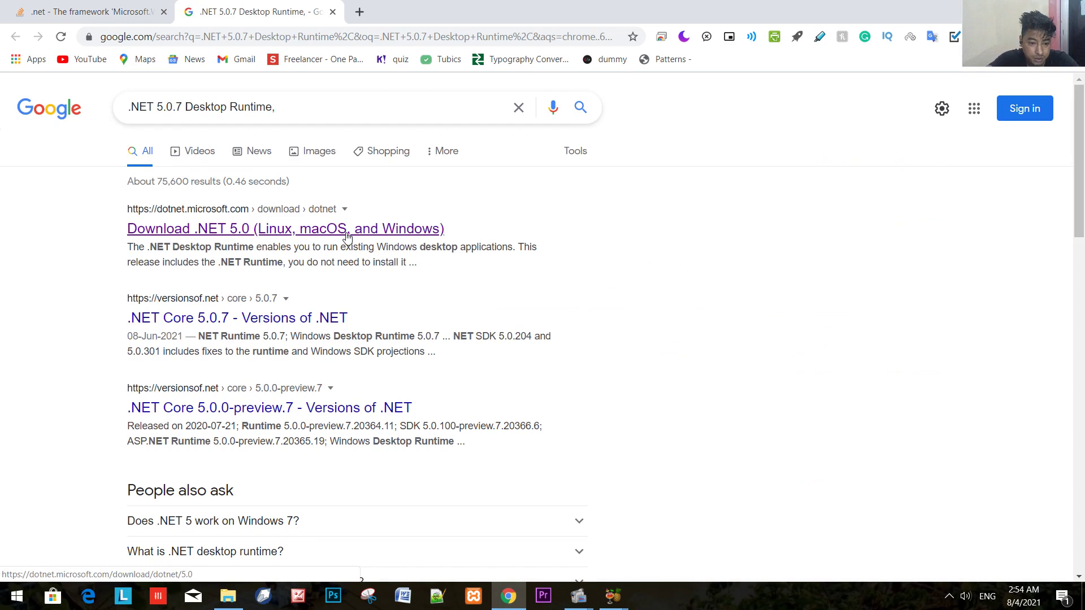
Step: Open the versionsof.net page for .NET Core 5.0.7 and download the Windows x64 installer of the Windows Desktop Runtime
left_click(332, 323)
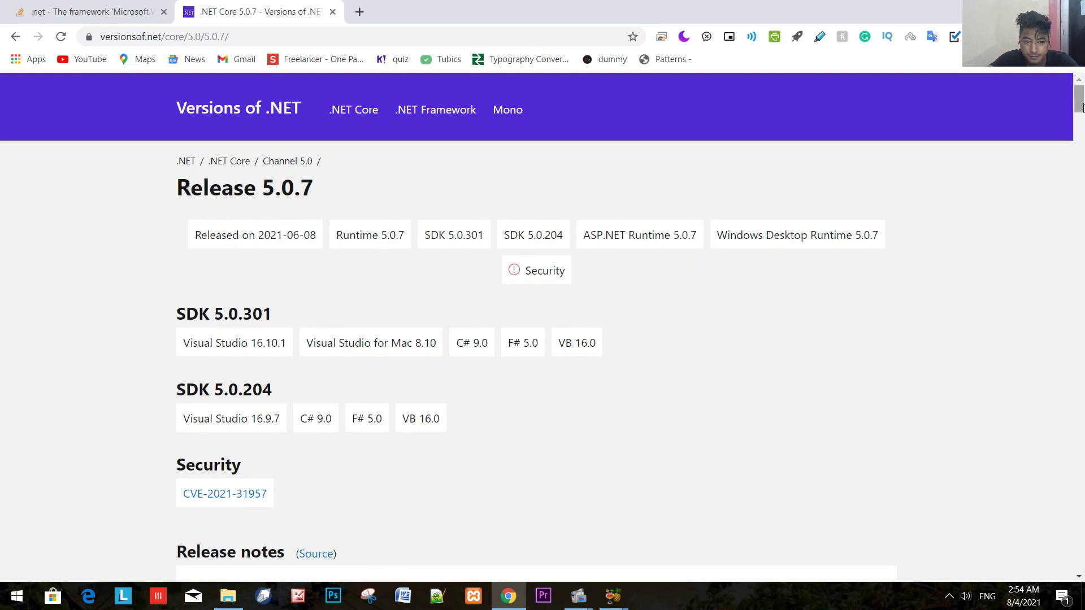
left_click_drag(1082, 118, 1082, 136)
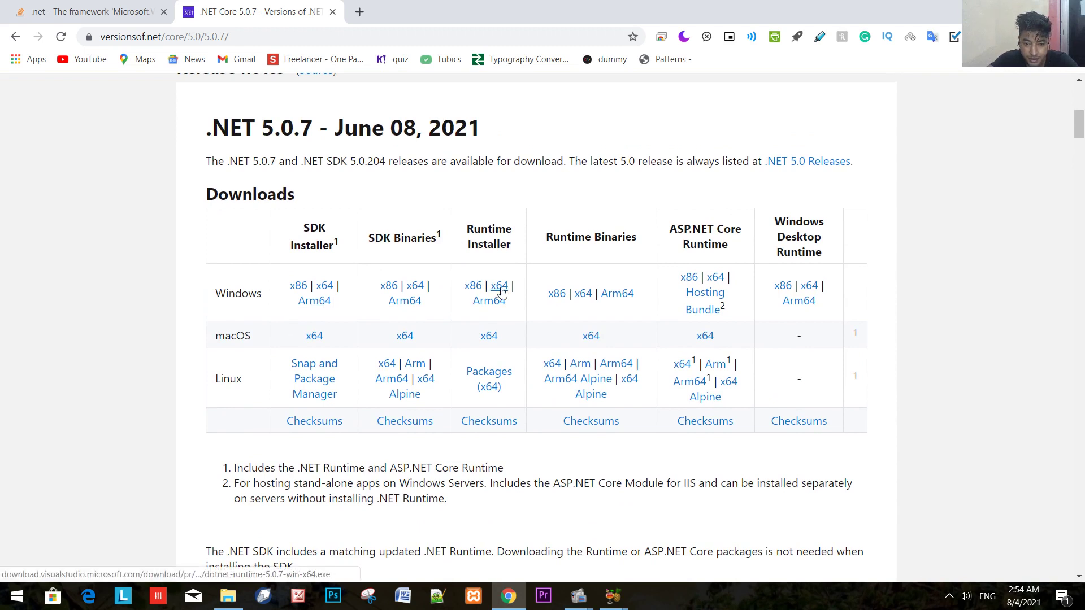
left_click(809, 286)
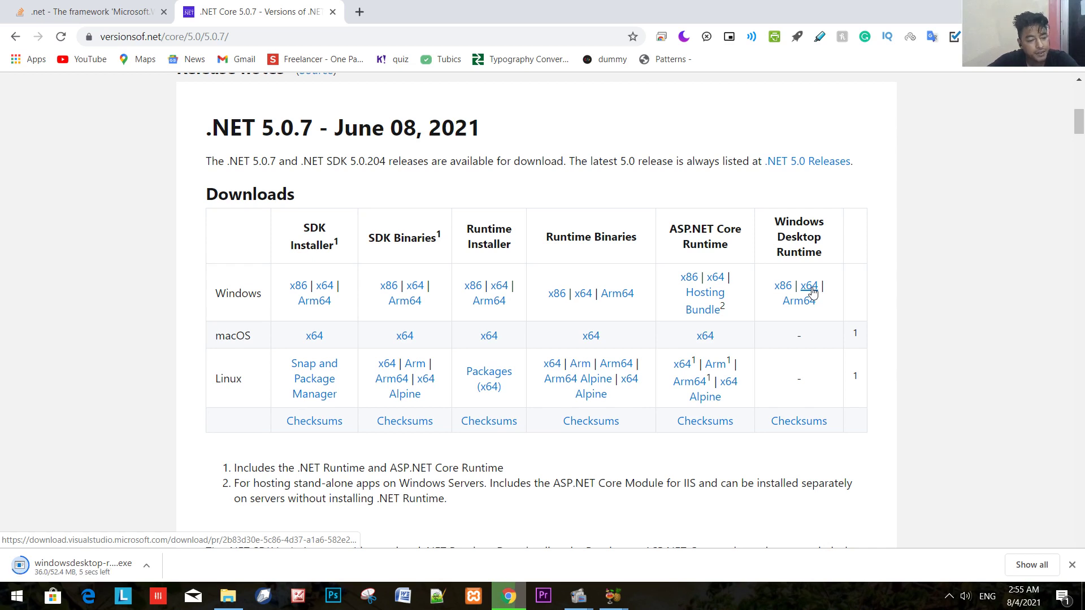
Step: Run the downloaded Windows Desktop Runtime 5.0.7 (x64) installer, install it with permission to change the device, and close the installer
left_click(119, 571)
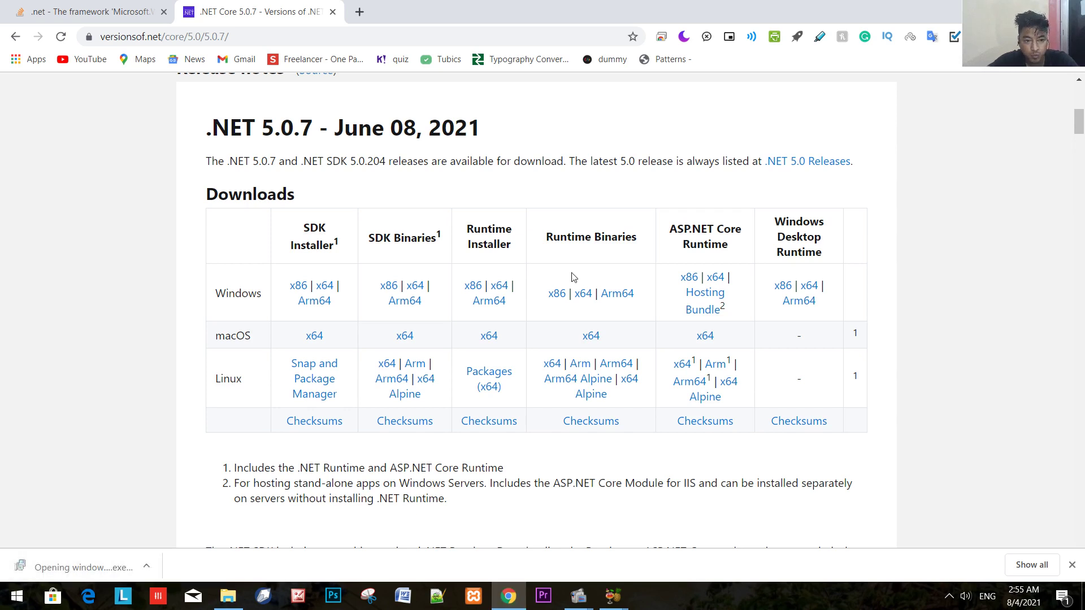
left_click(588, 312)
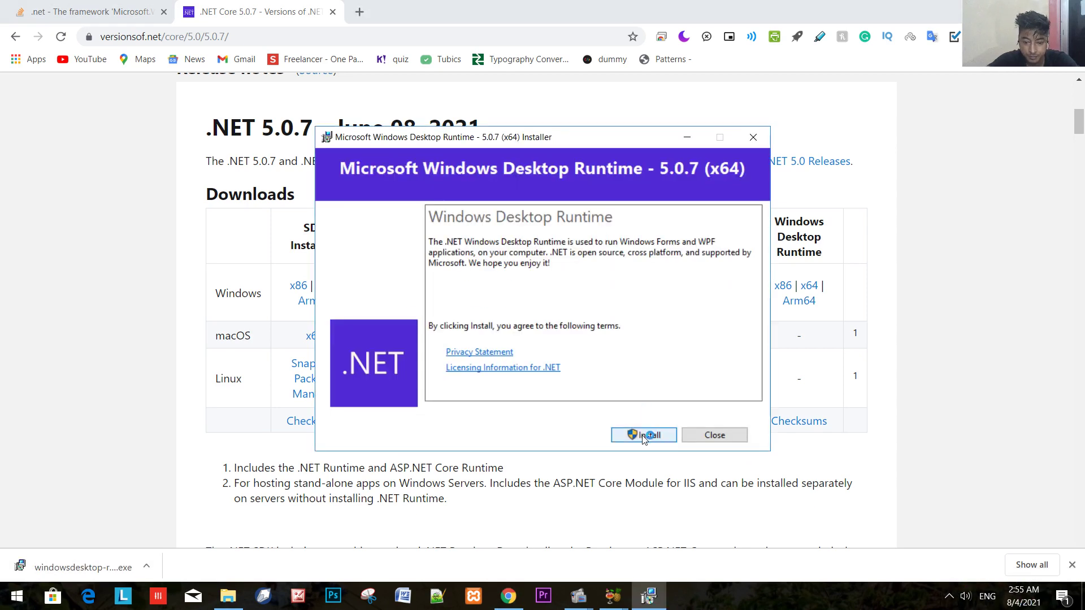
left_click(644, 436)
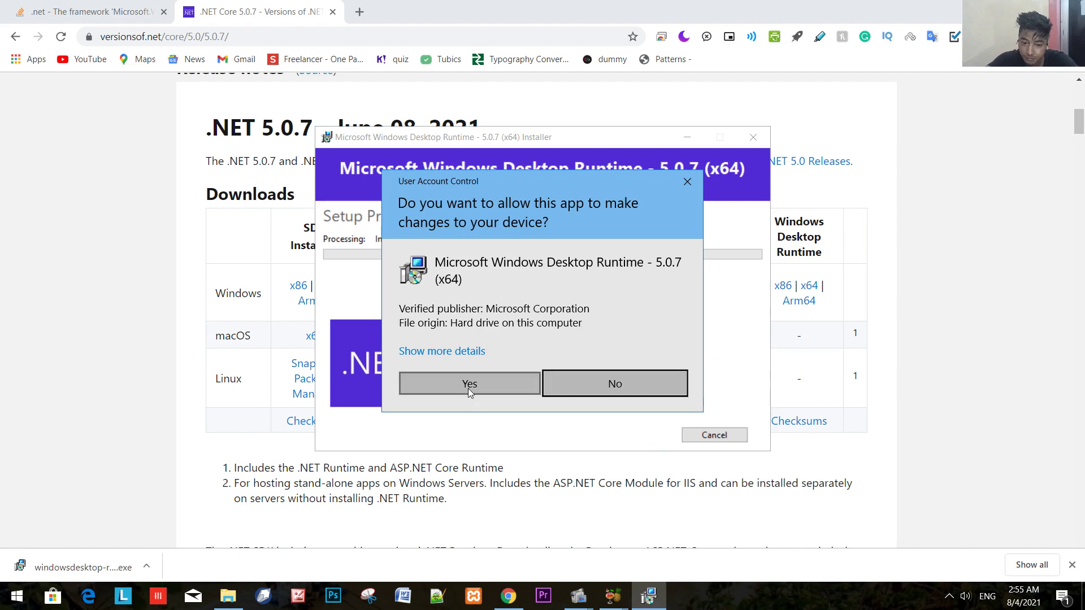
left_click(468, 388)
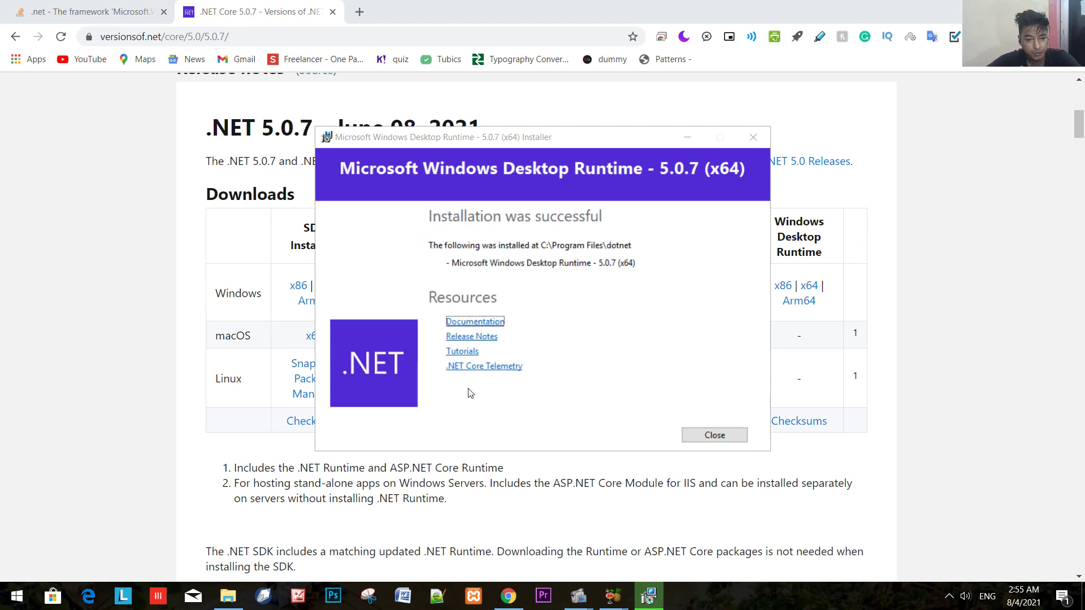
left_click(715, 435)
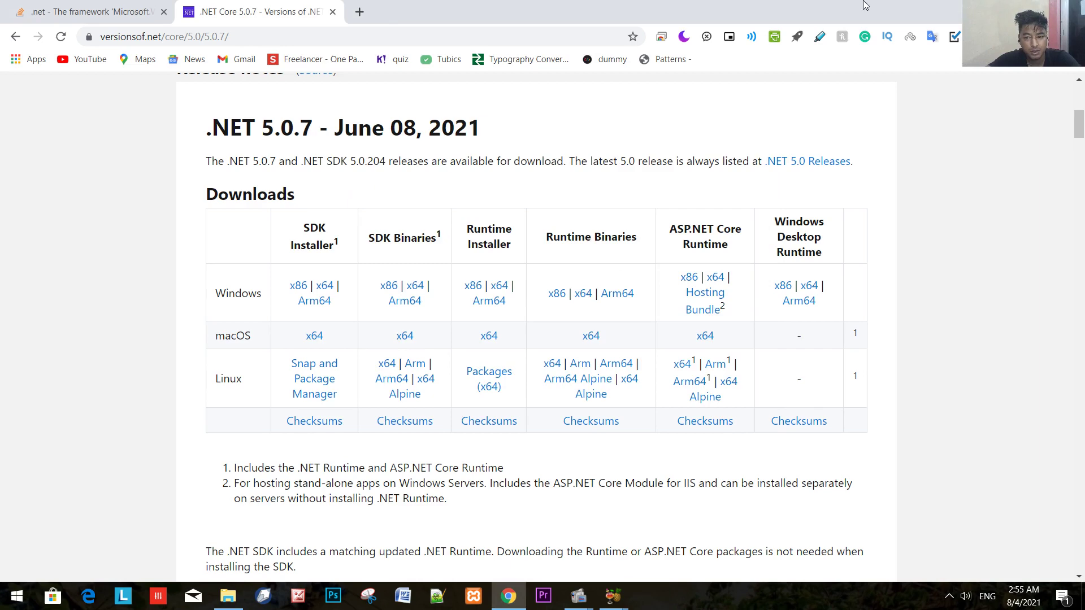
Step: Close the browser, dismiss the leftover .NET error dialogs on the desktop, and launch HandBrake again
double_click(865, 5)
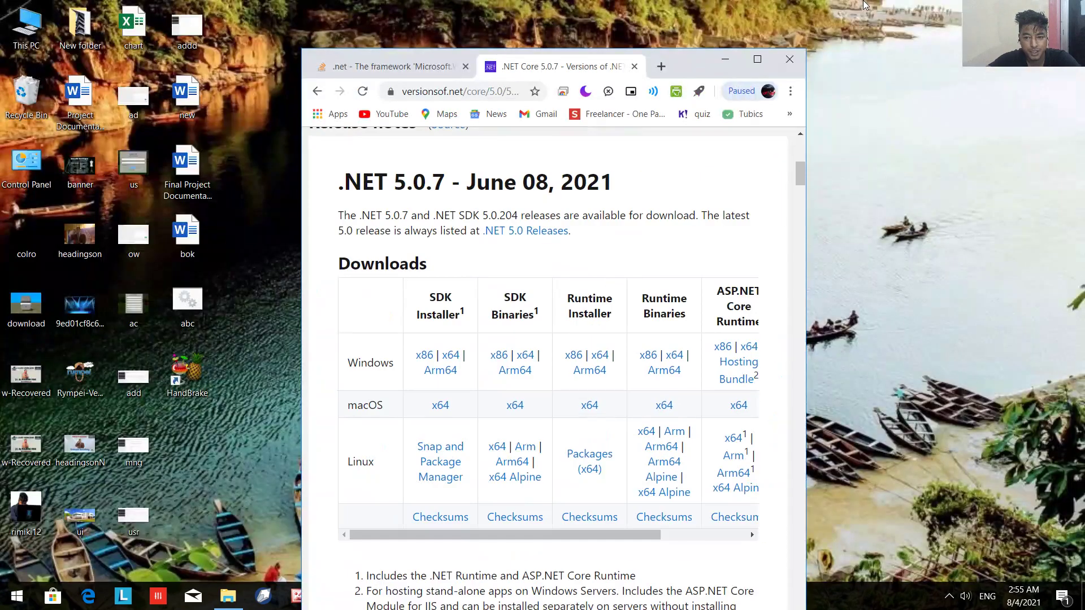
left_click(798, 60)
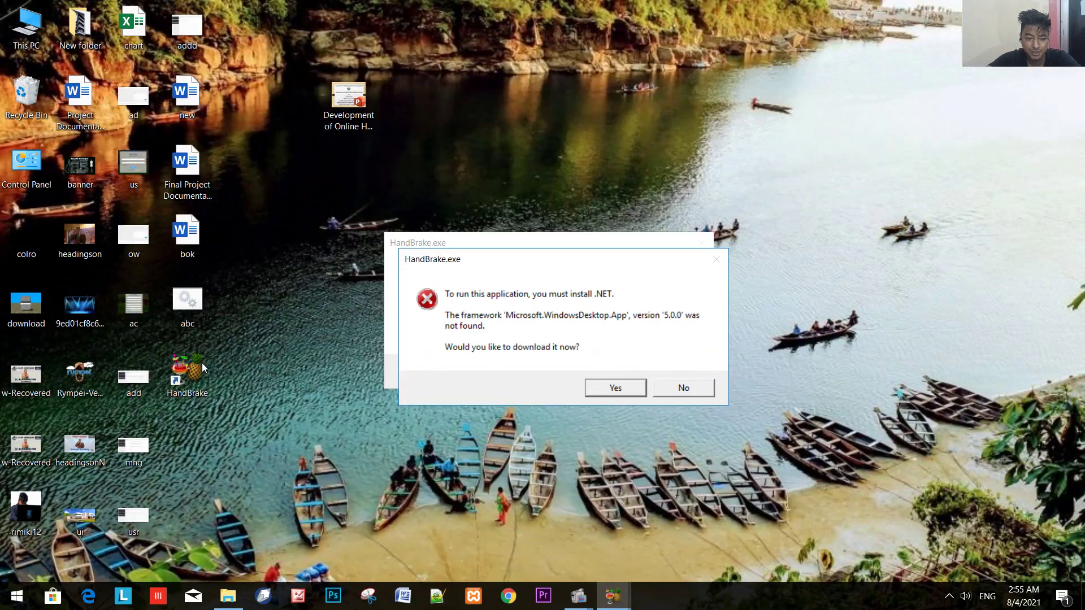
left_click(626, 390)
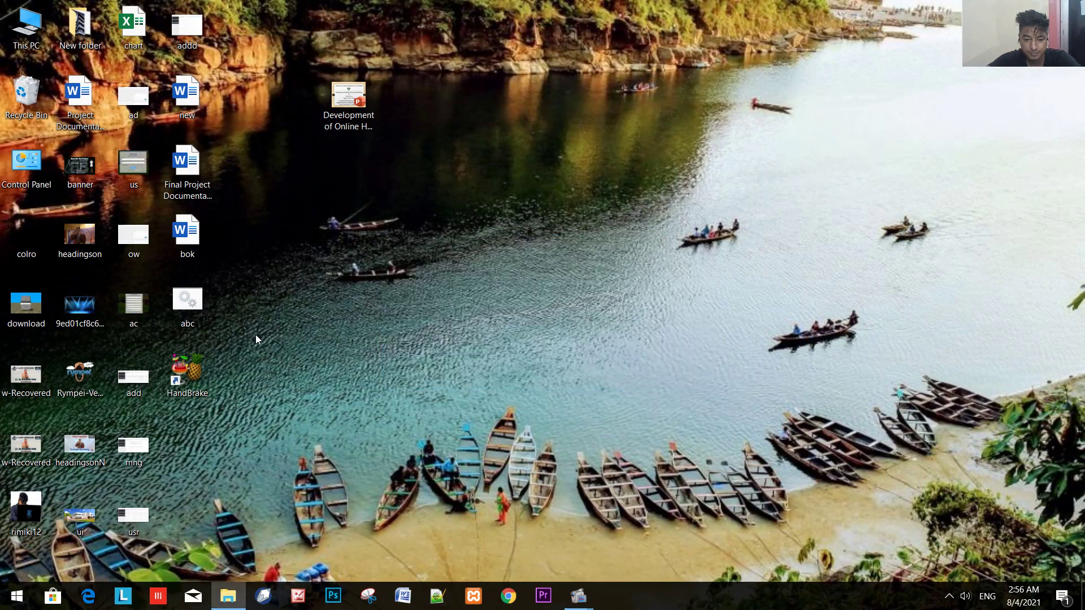
double_click(189, 398)
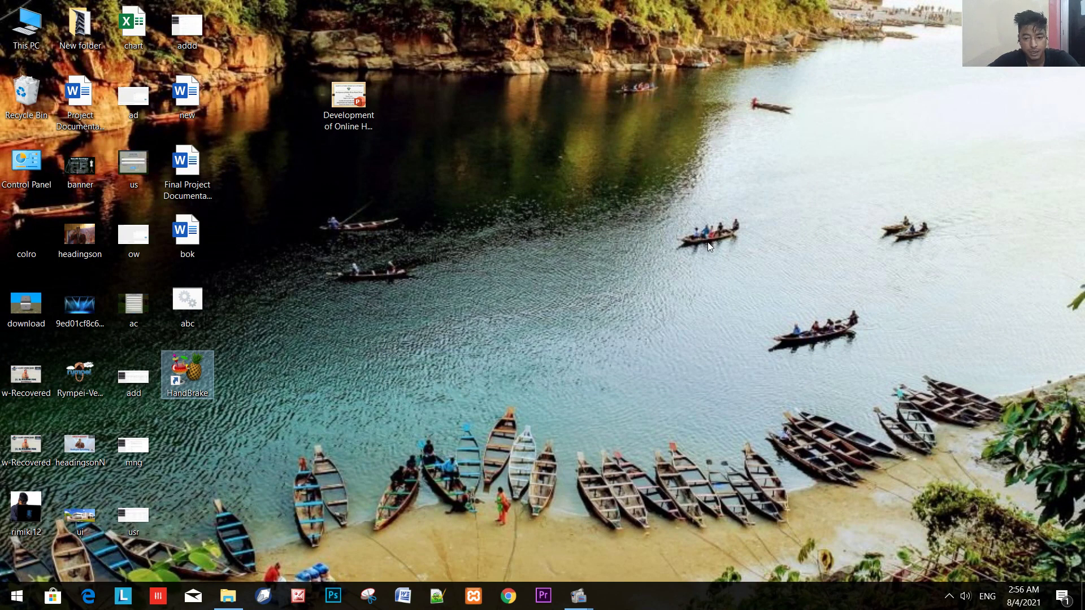
left_click(949, 596)
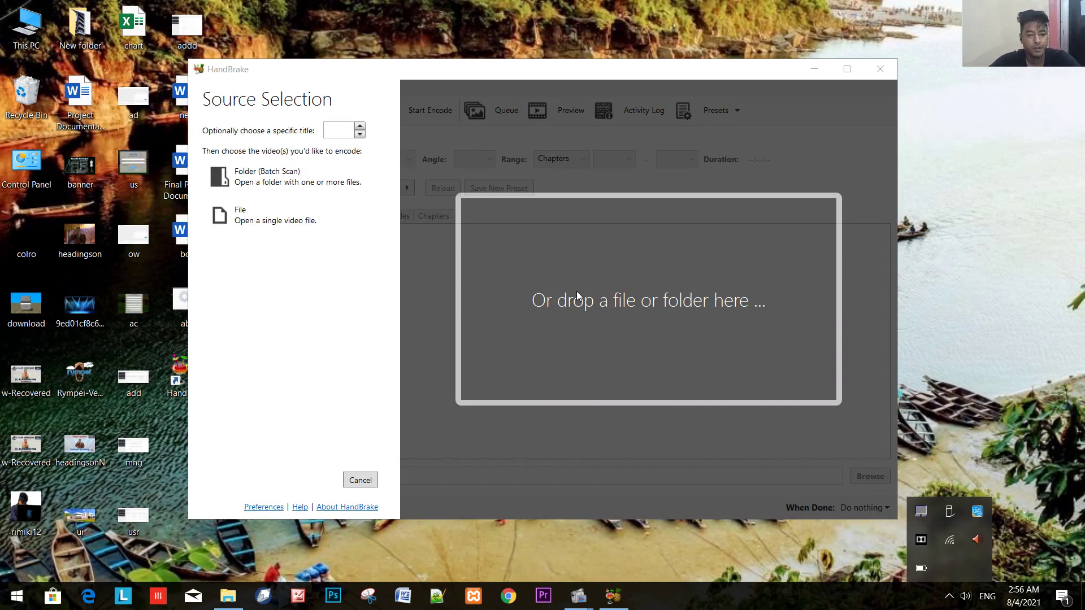
double_click(2, 28)
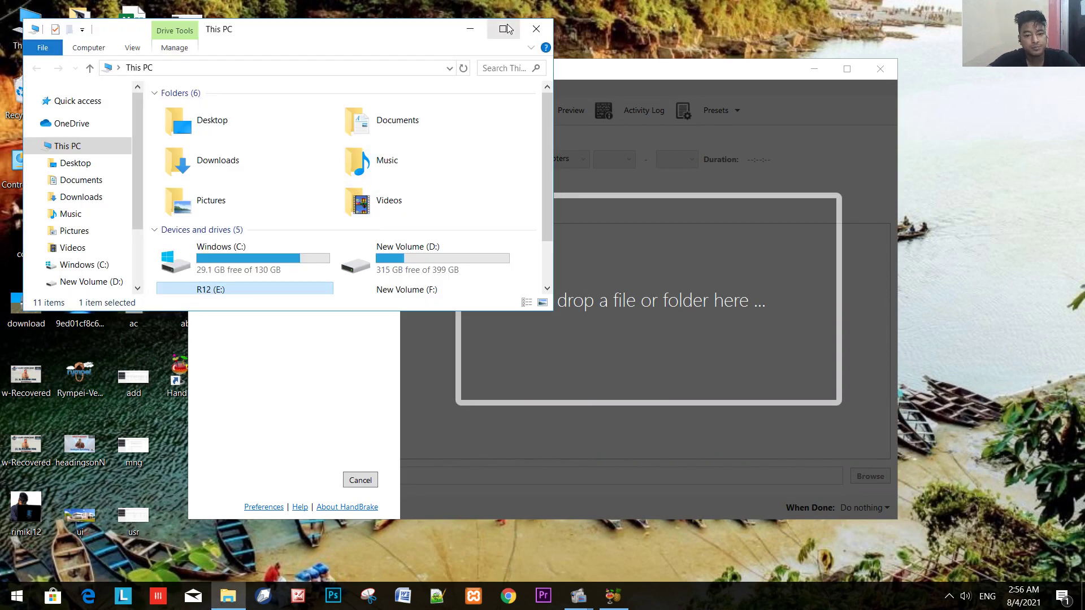
left_click(536, 32)
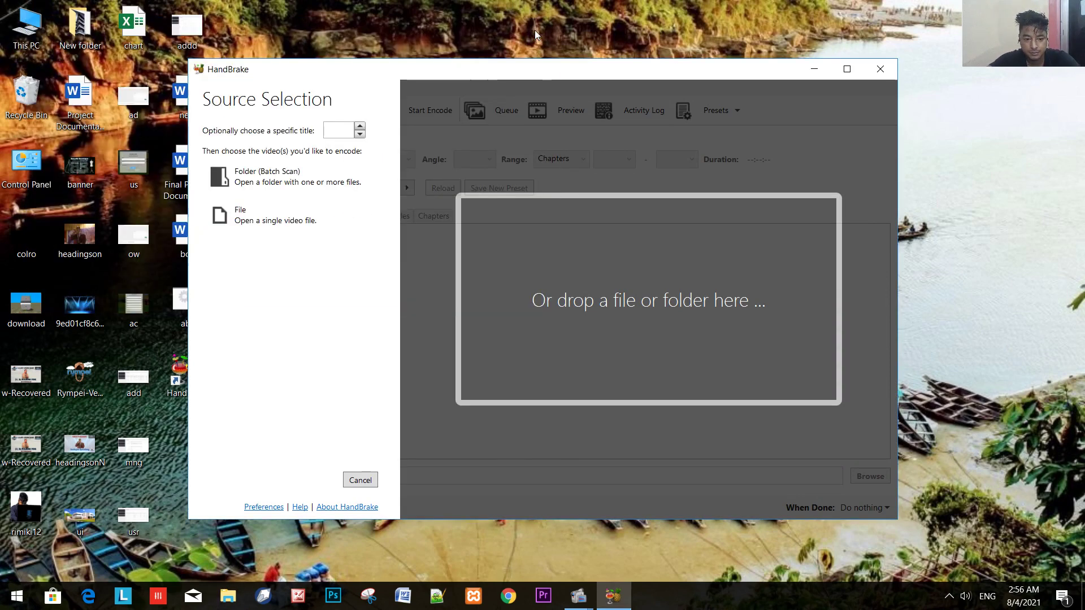
Step: Check the properties of the video 96b195e8-9bbe-4acd-813a-7217b40ae3e5 (1) on drive R12 (E:) and open it as the single-file source
left_click(337, 214)
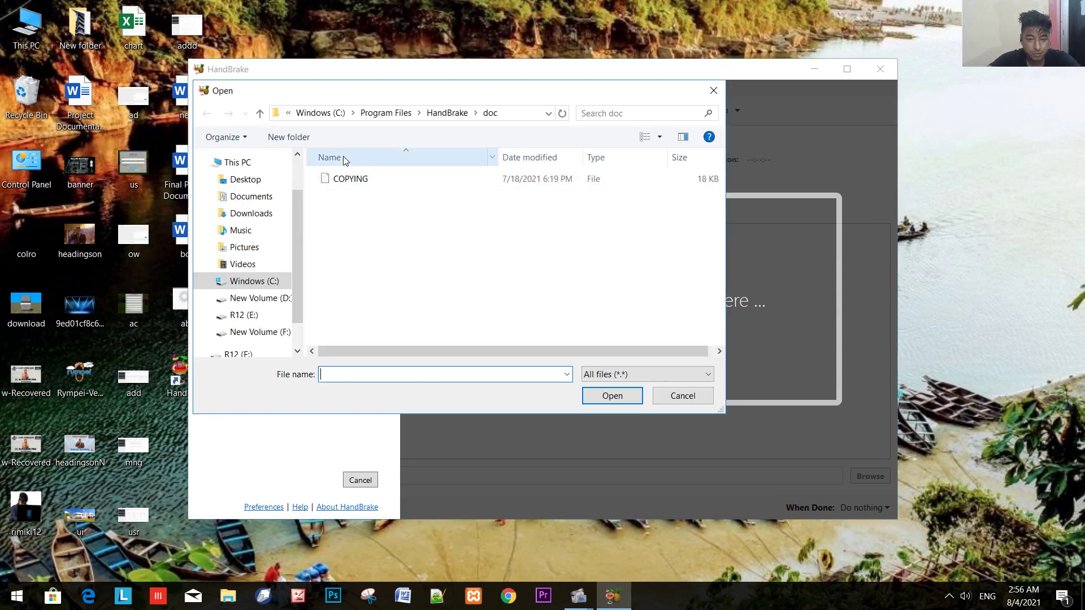
left_click(265, 316)
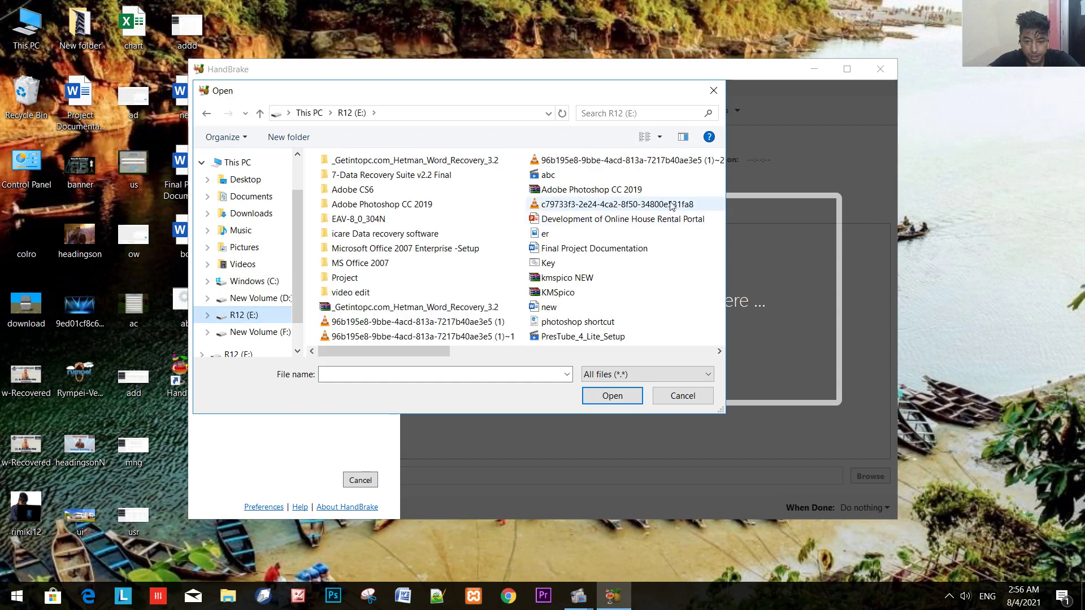
left_click(501, 322)
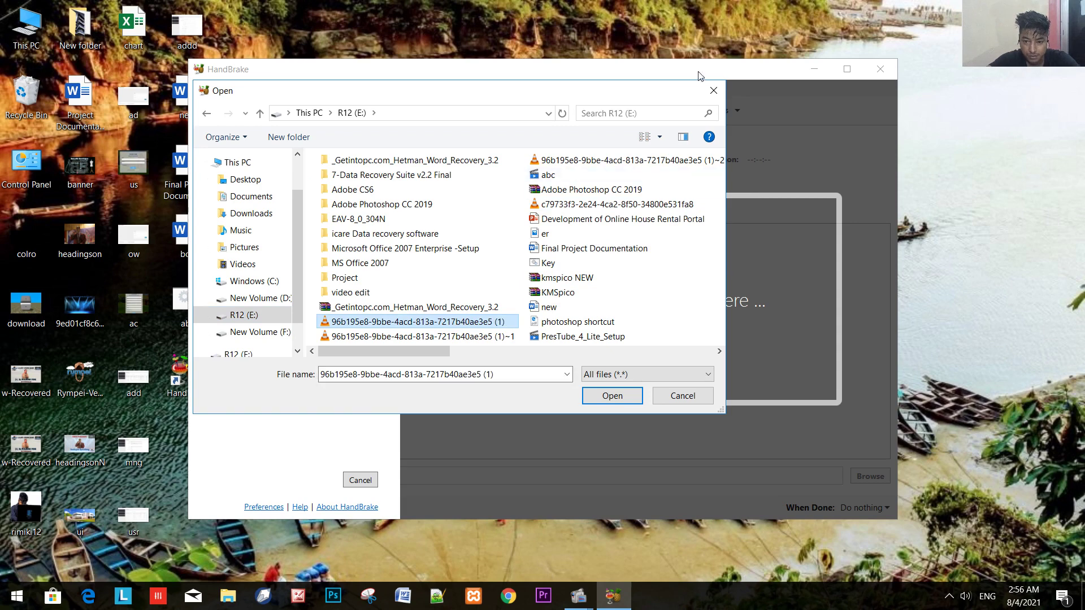
right_click(490, 321)
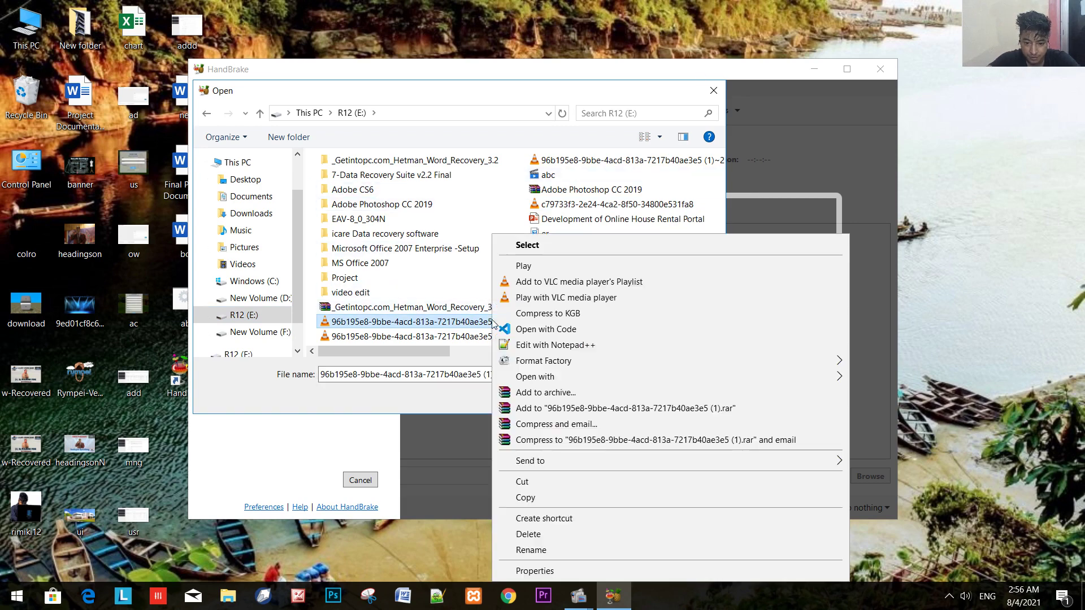
left_click(668, 571)
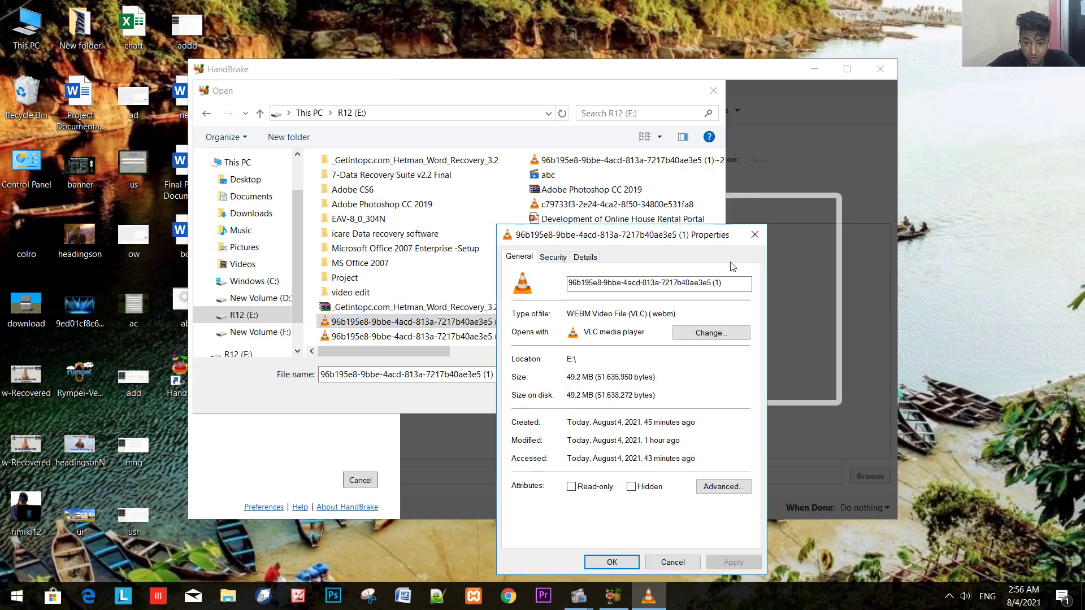
left_click(757, 238)
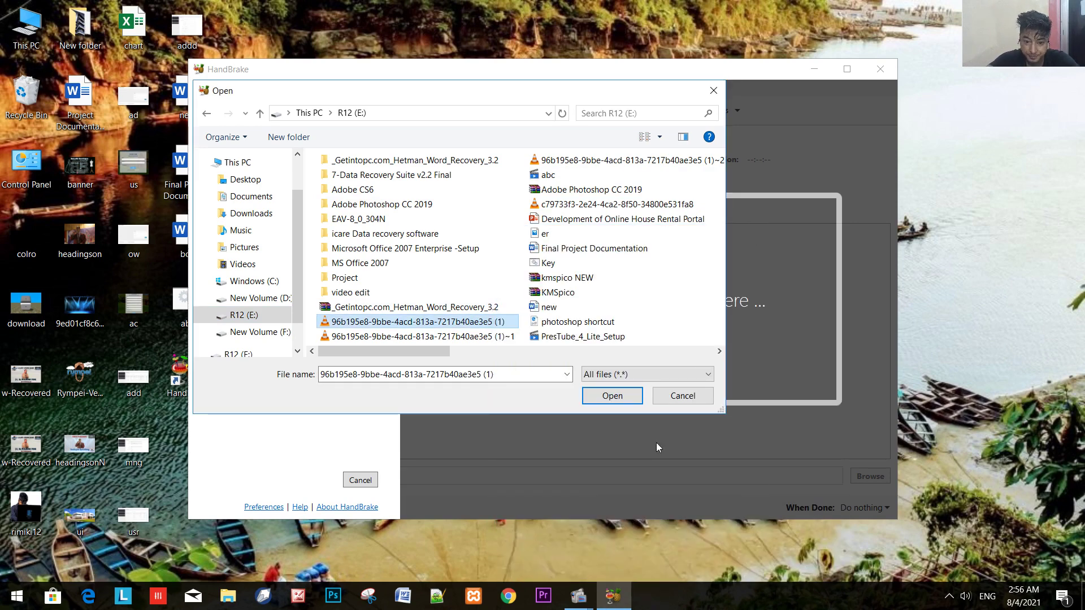
left_click(622, 395)
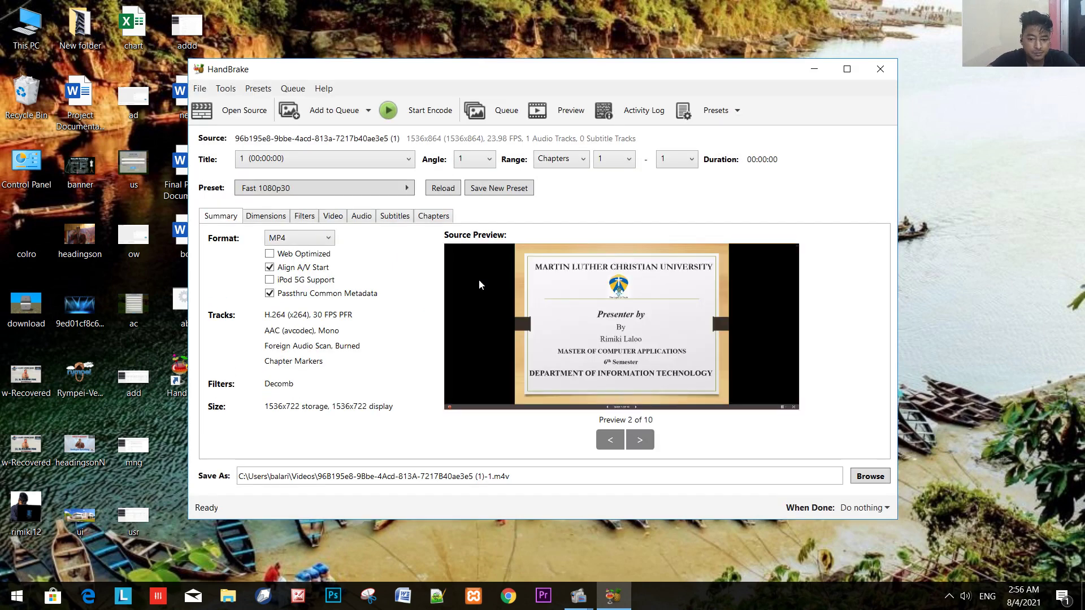
Step: Maximize the HandBrake window and set the video's constant quality to 23 RF and its framerate to Same as source
left_click(846, 69)
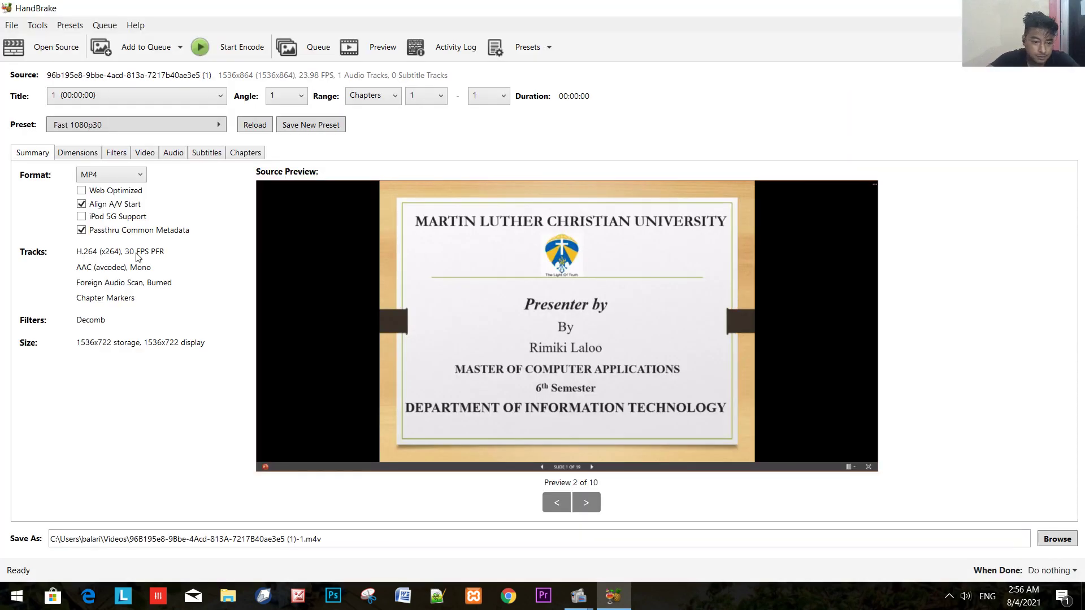
left_click(146, 153)
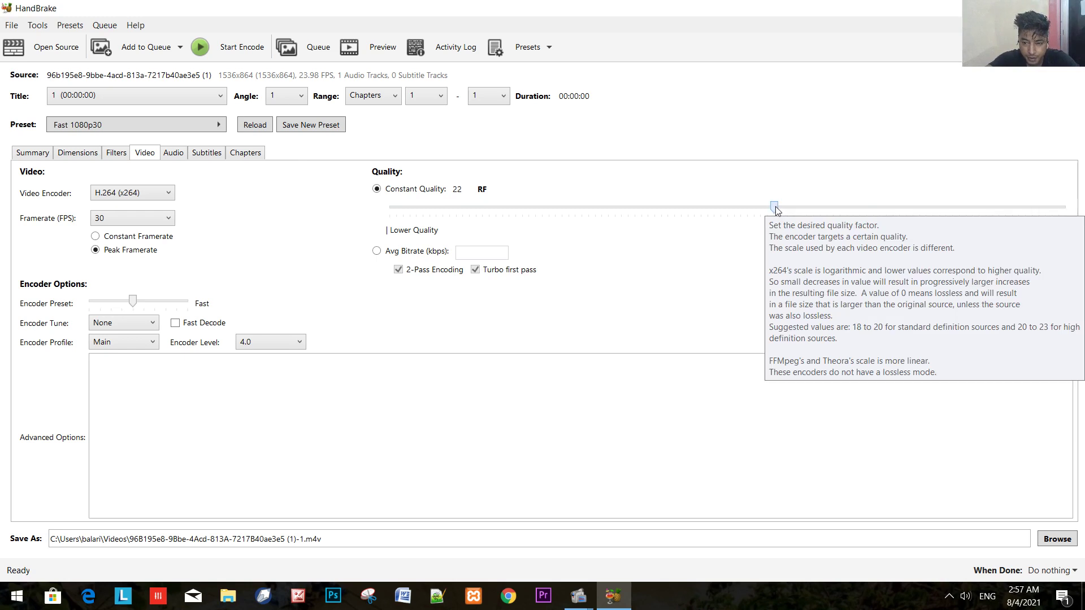
left_click_drag(775, 207, 761, 211)
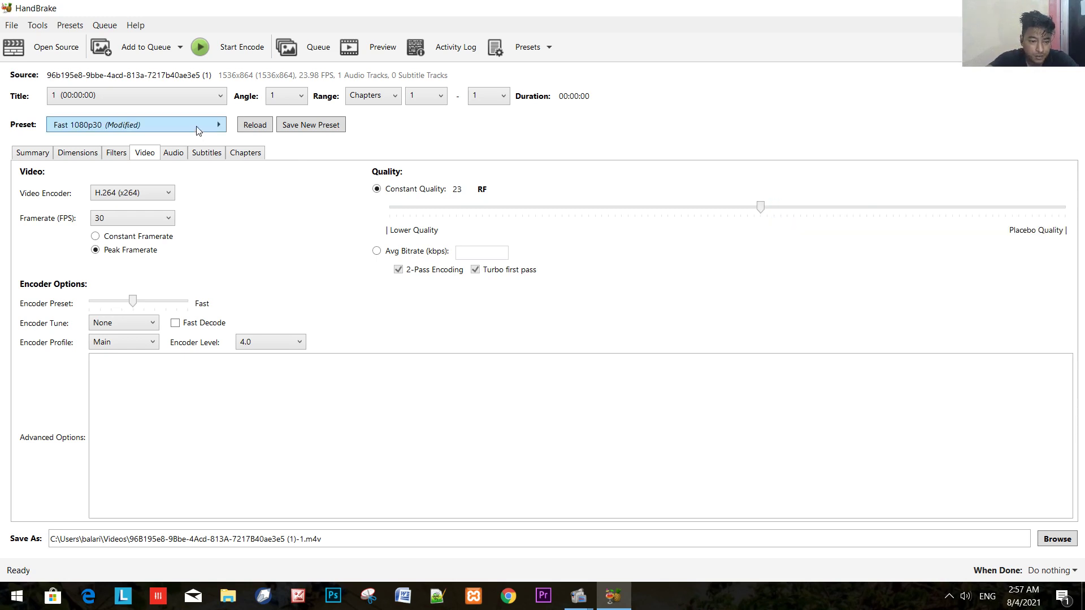
left_click(167, 220)
scroll(169, 328, "up", 2)
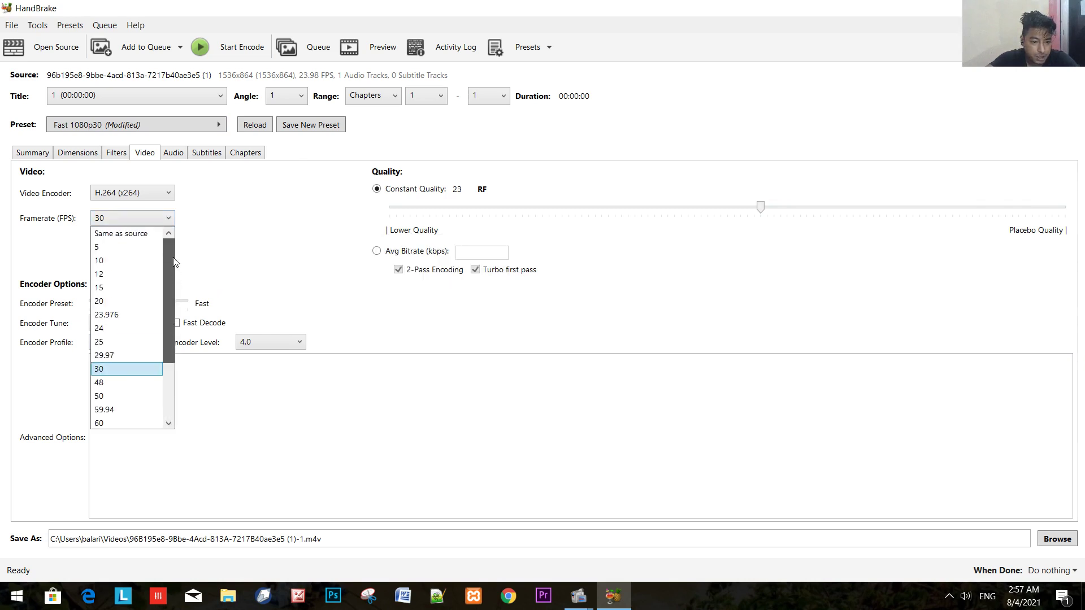
left_click(117, 233)
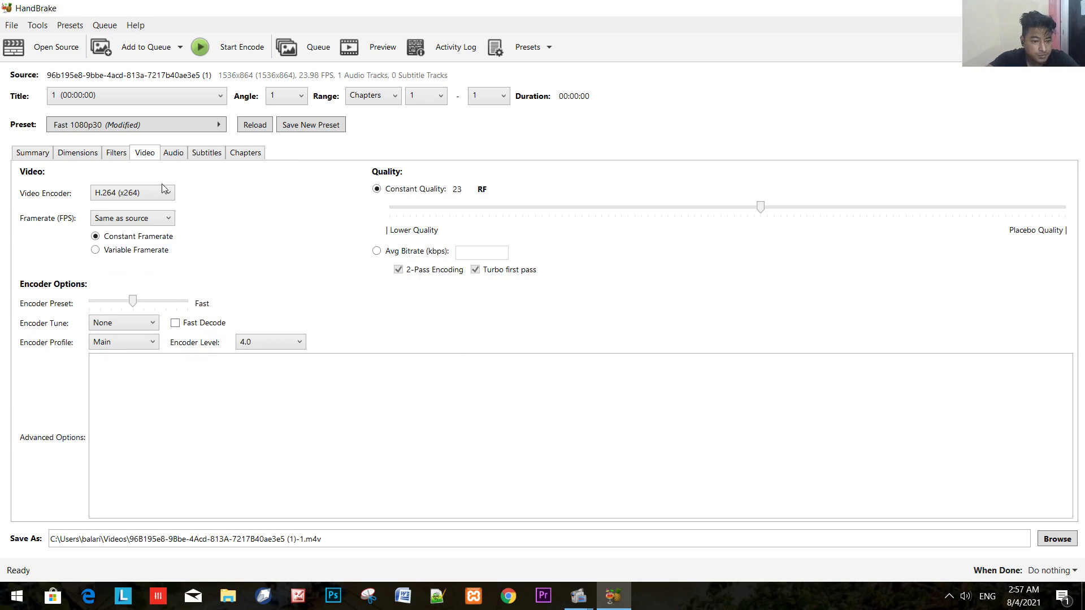
Step: Review the encoder tune, profile and level choices, and set the encoder preset to Slow
left_click(143, 327)
left_click(142, 327)
left_click(147, 343)
left_click(147, 343)
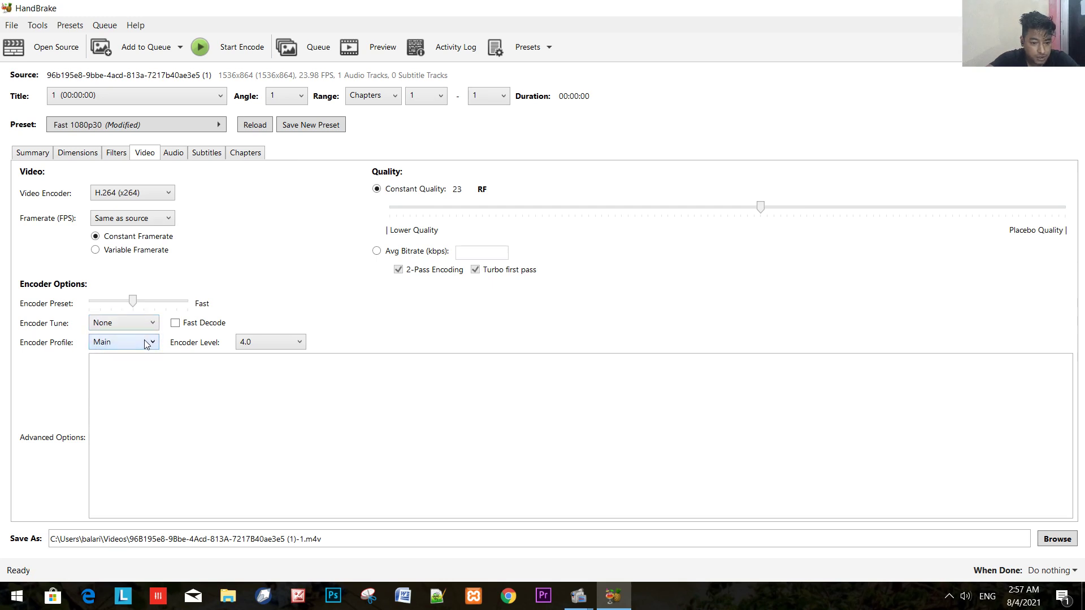
left_click(267, 344)
left_click(268, 344)
left_click_drag(132, 300, 158, 306)
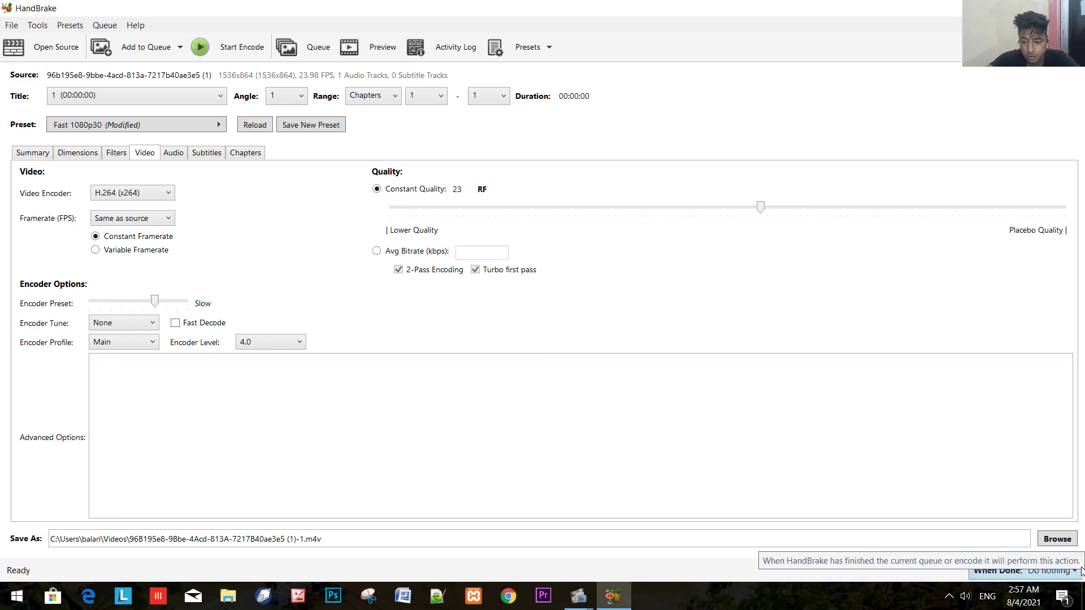
Step: Set the output destination to drive R12 (E:) with the file name new
left_click(1058, 539)
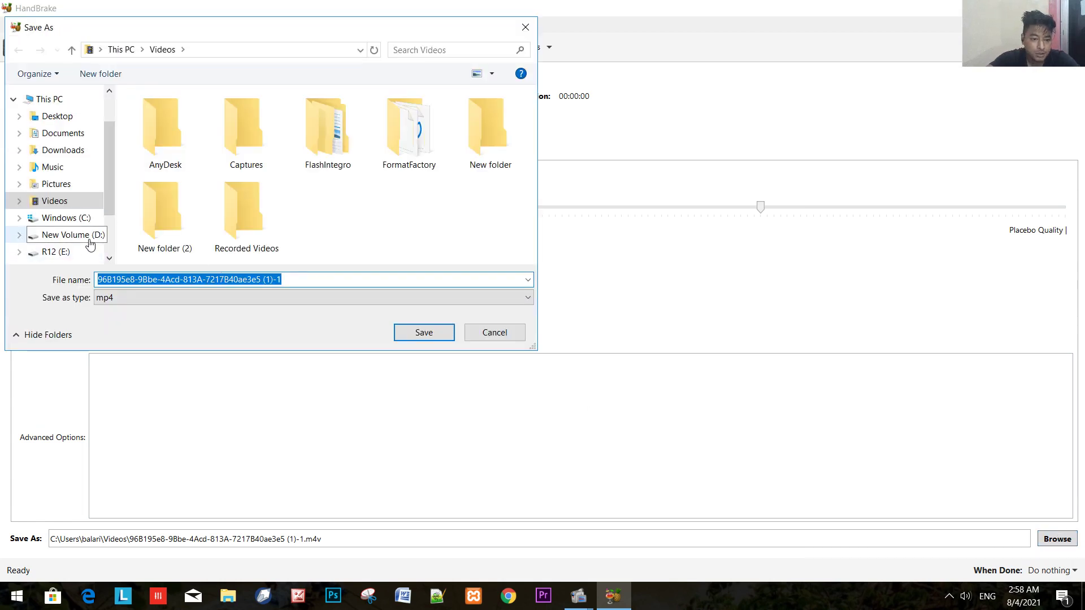
left_click(56, 252)
left_click(339, 279)
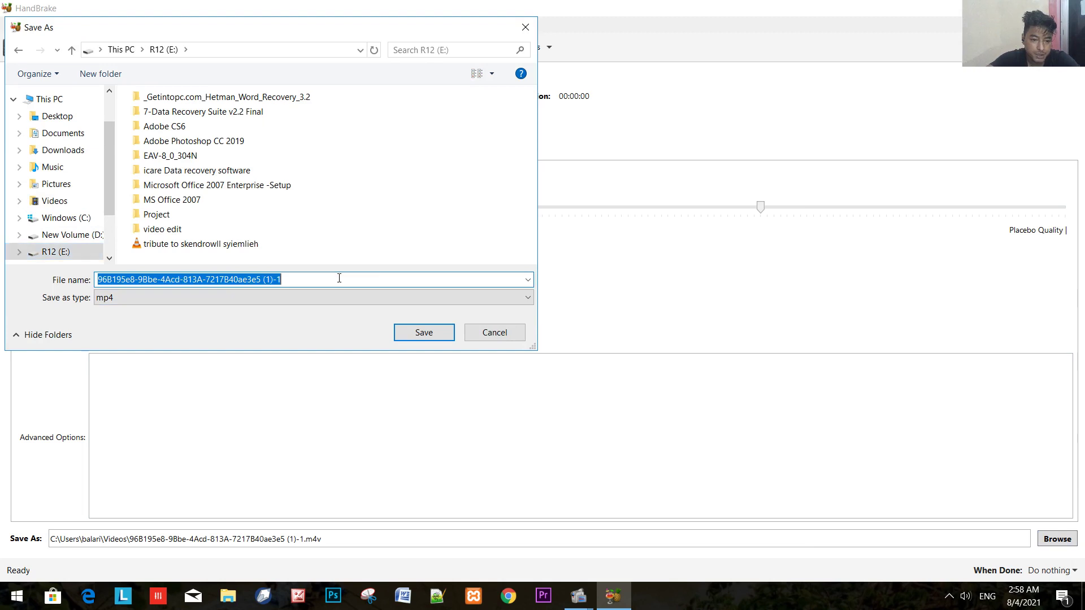
type("new")
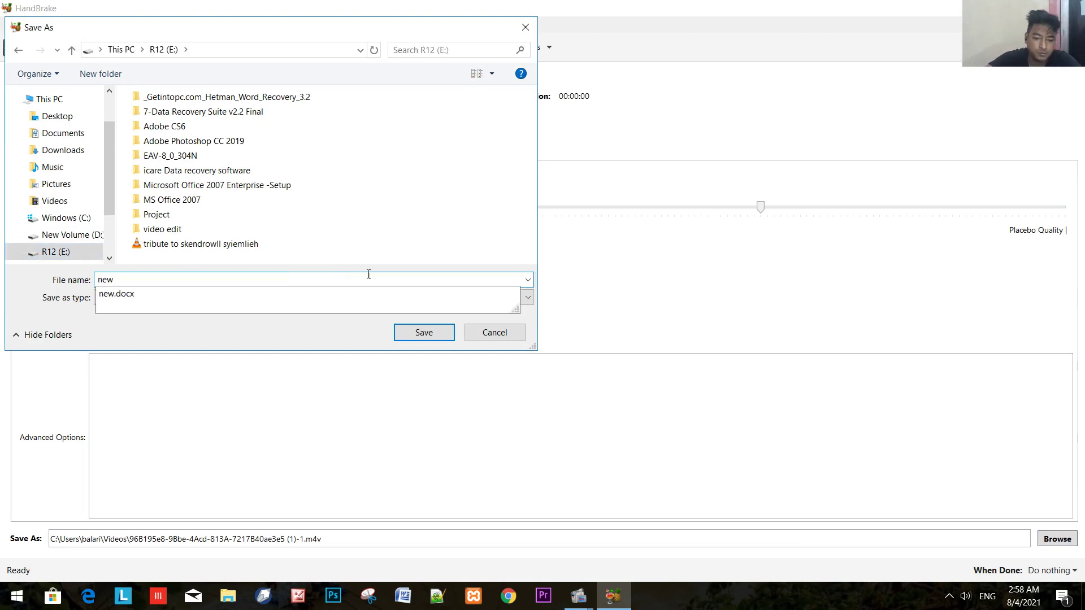
left_click(434, 333)
left_click(433, 333)
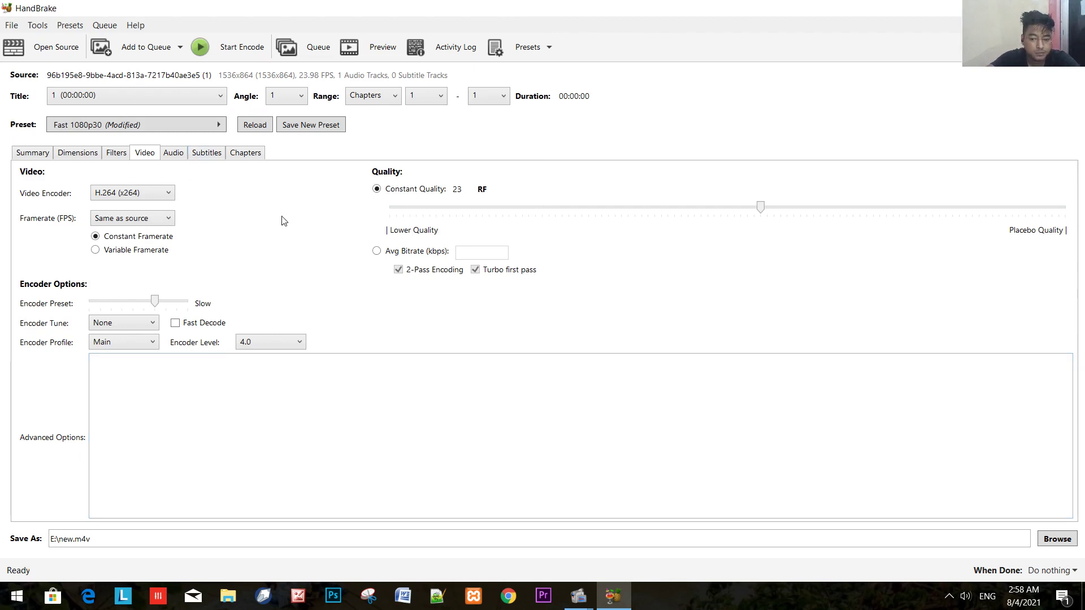
Step: Start encoding the video with the current settings, and stop the encode
mouse_move(696, 395)
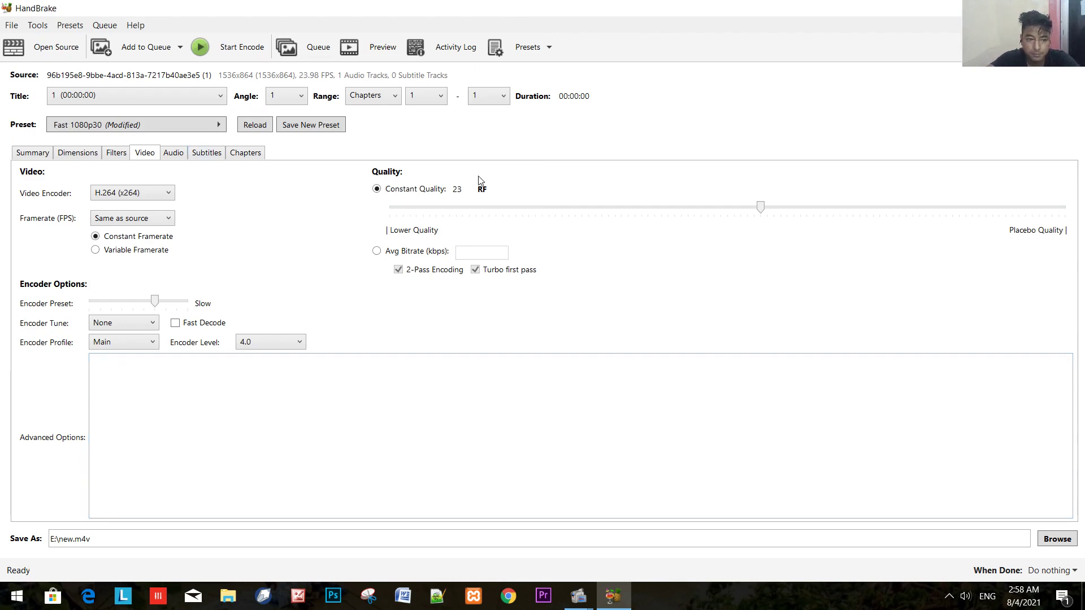
left_click(253, 53)
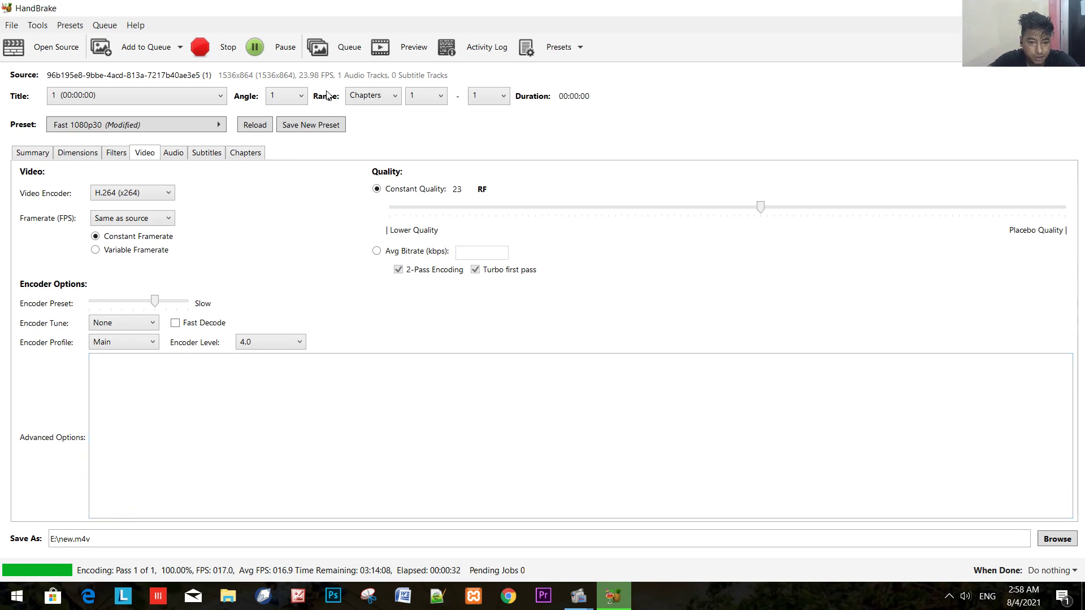
left_click(204, 53)
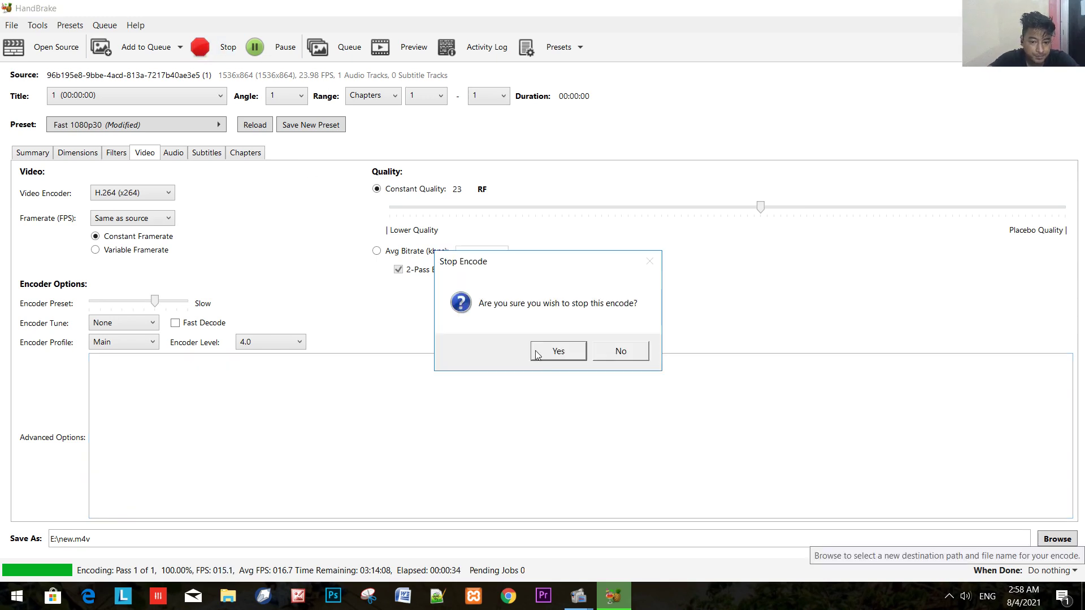
left_click(548, 353)
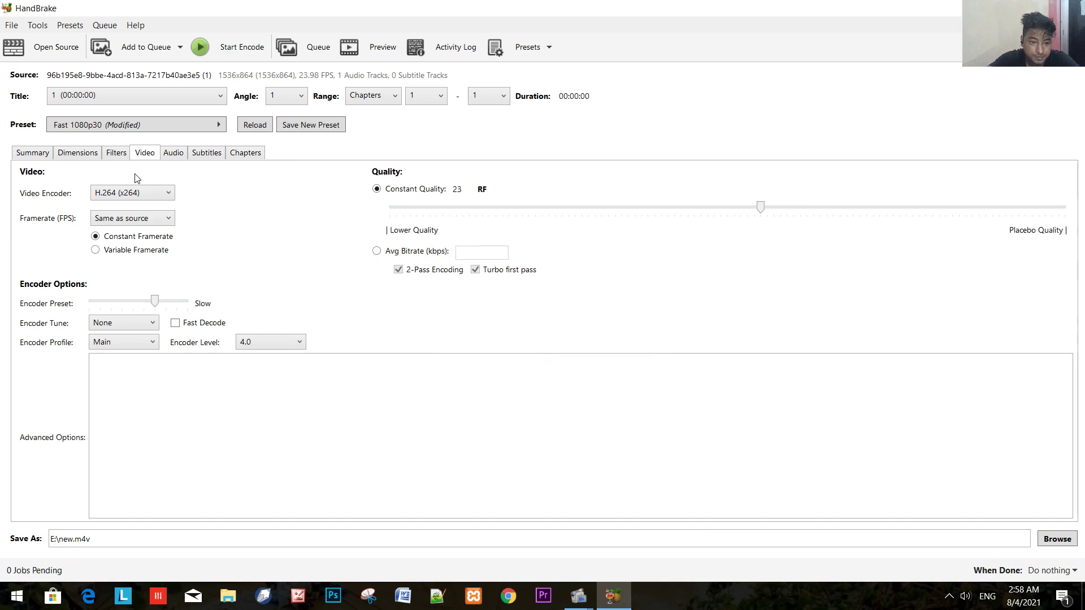
Step: Browse the preset categories and apply the Web preset Vimeo YouTube 720p30
left_click(194, 125)
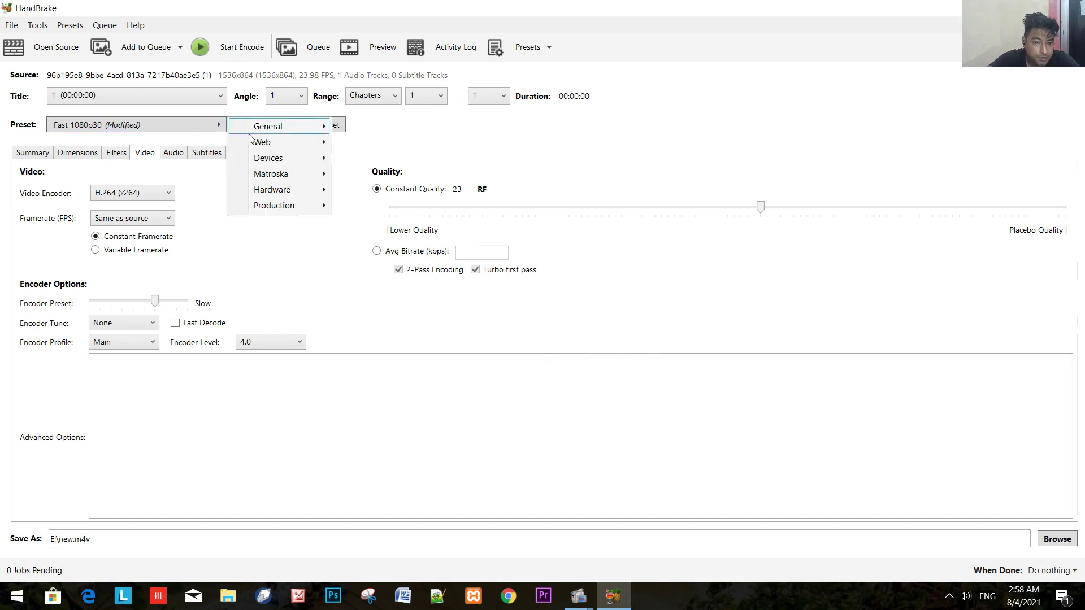
mouse_move(266, 142)
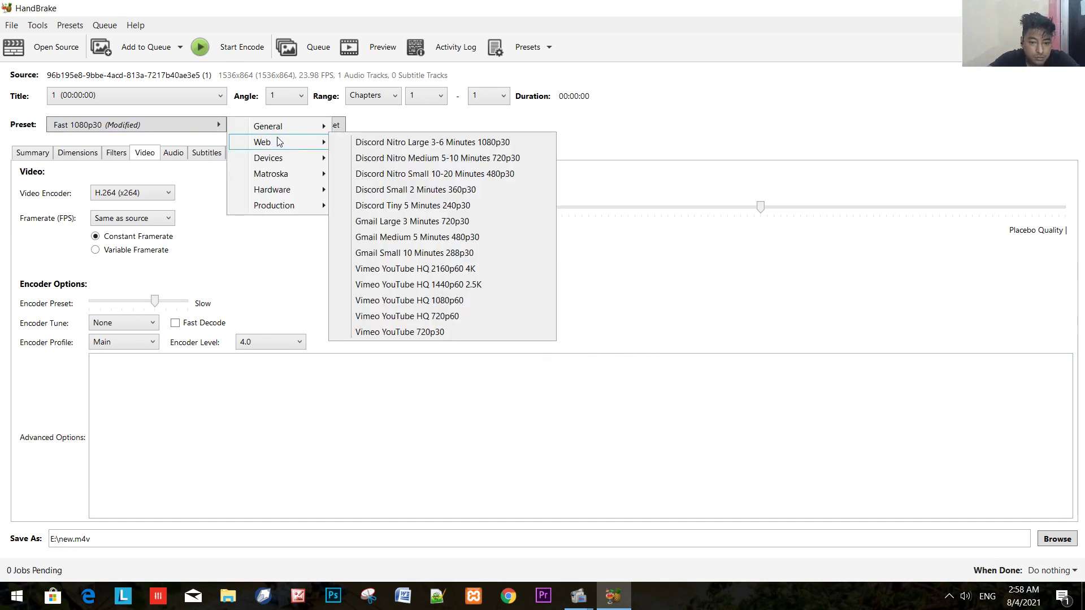
mouse_move(283, 163)
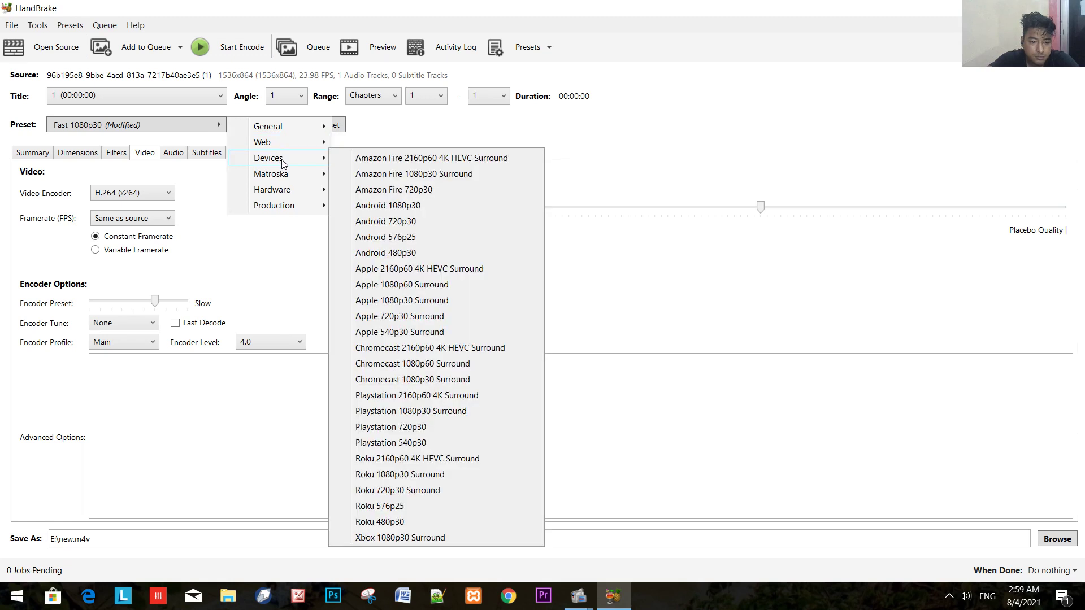
mouse_move(301, 127)
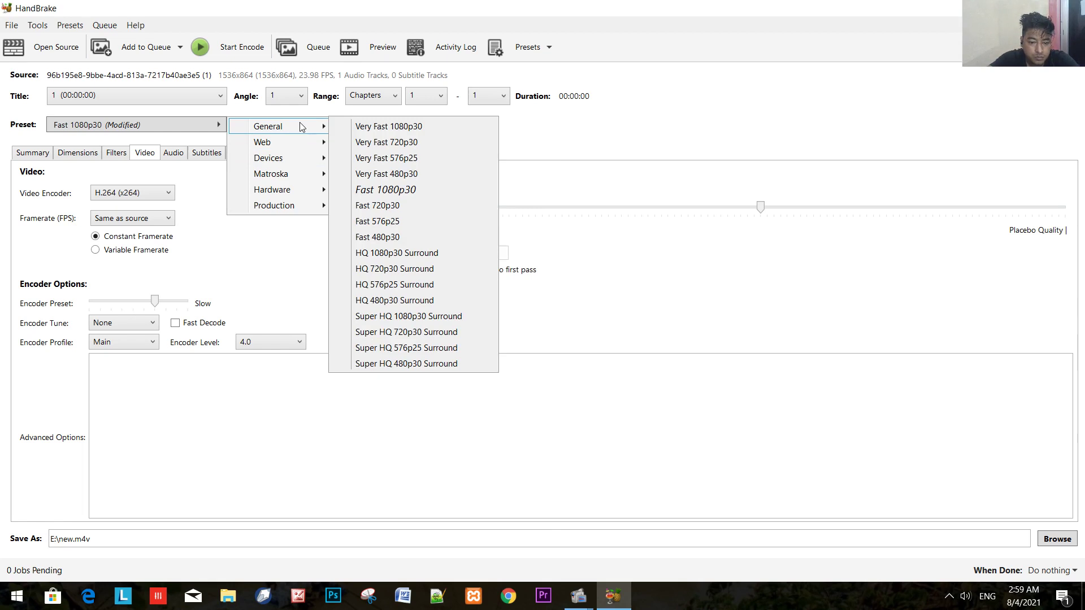
mouse_move(299, 197)
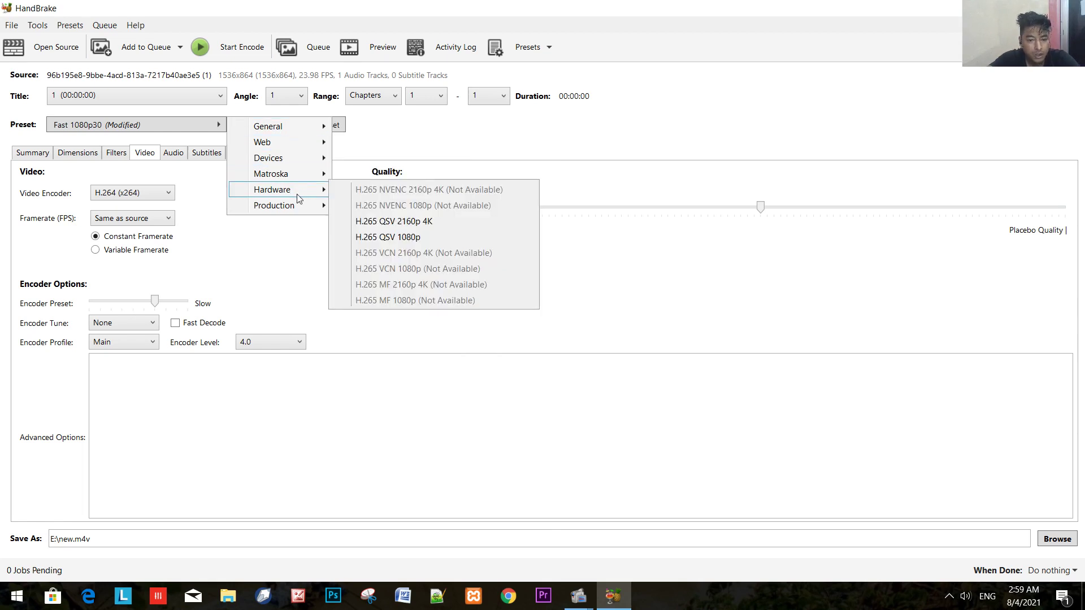
mouse_move(320, 144)
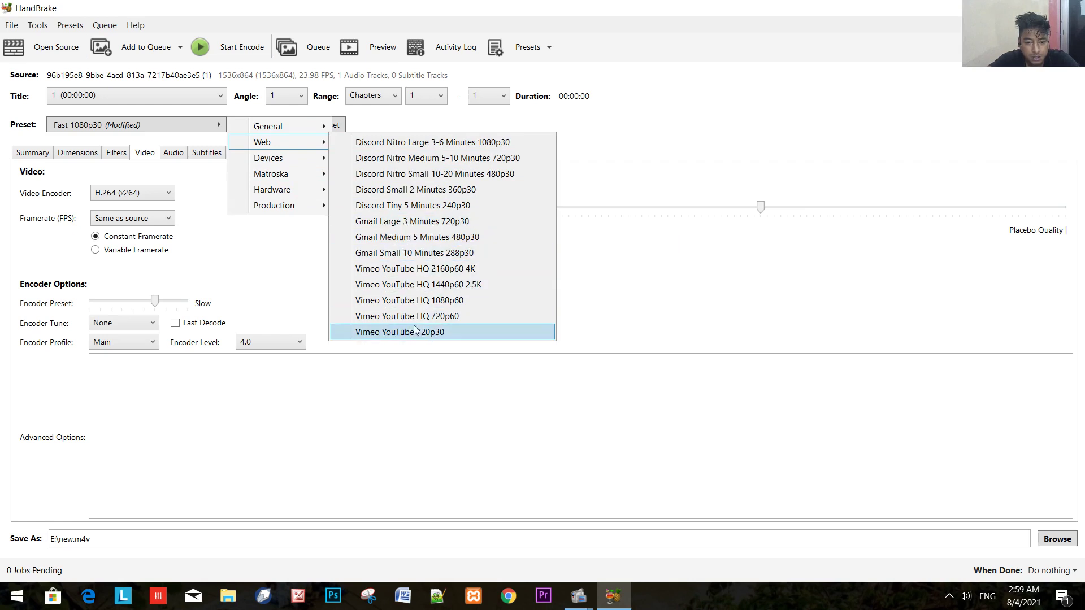
left_click(442, 332)
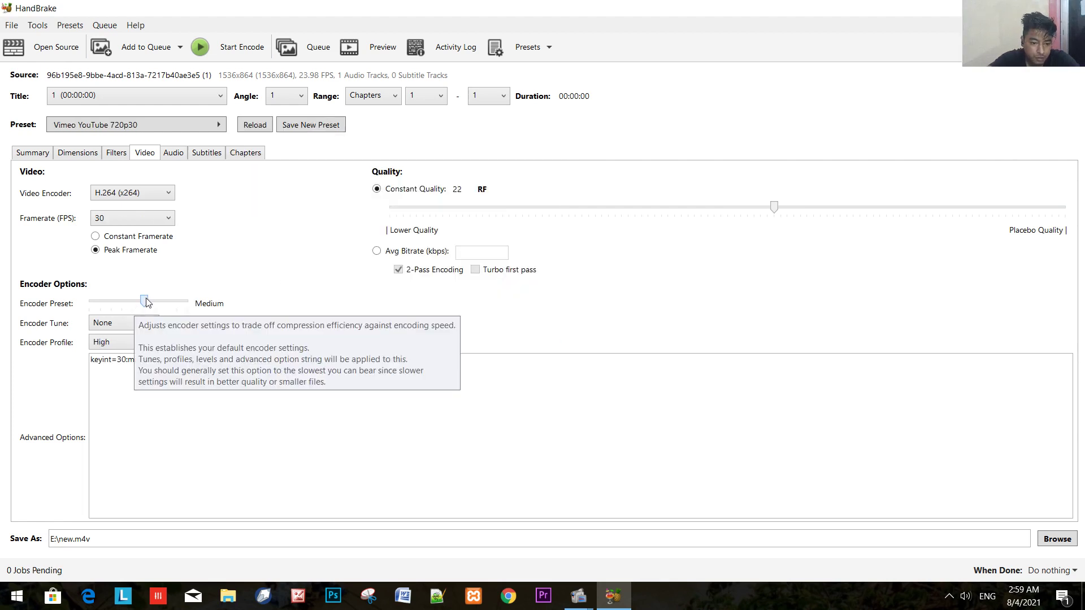
Step: Set the encoder preset to Slow and the constant quality to 23 RF
mouse_move(144, 303)
left_mouse_down()
mouse_move(111, 301)
mouse_move(155, 303)
left_mouse_up()
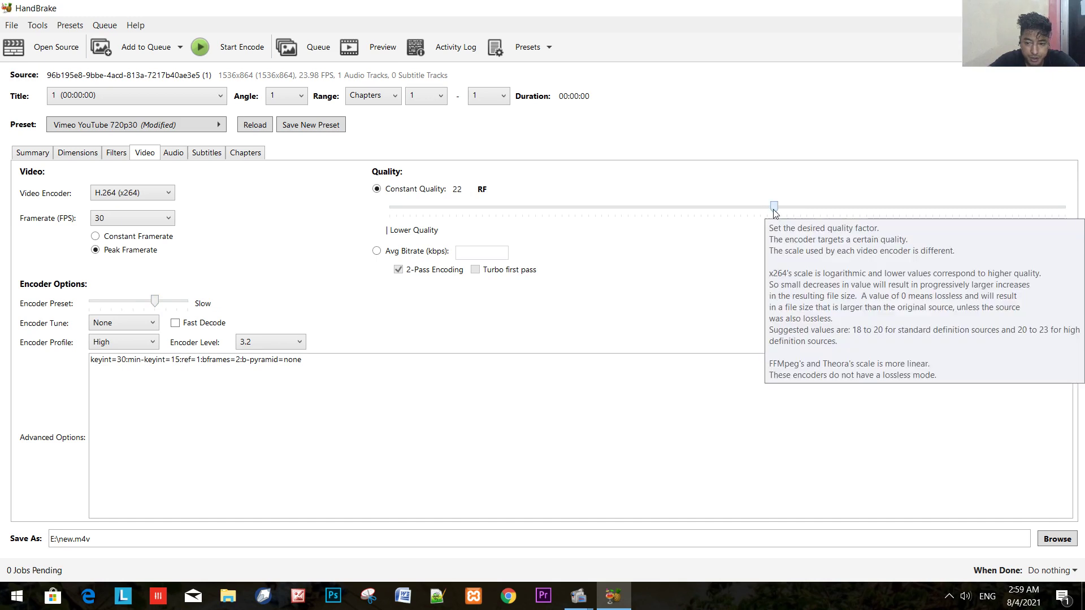
mouse_move(772, 213)
left_mouse_down()
mouse_move(749, 213)
mouse_move(760, 214)
left_mouse_up()
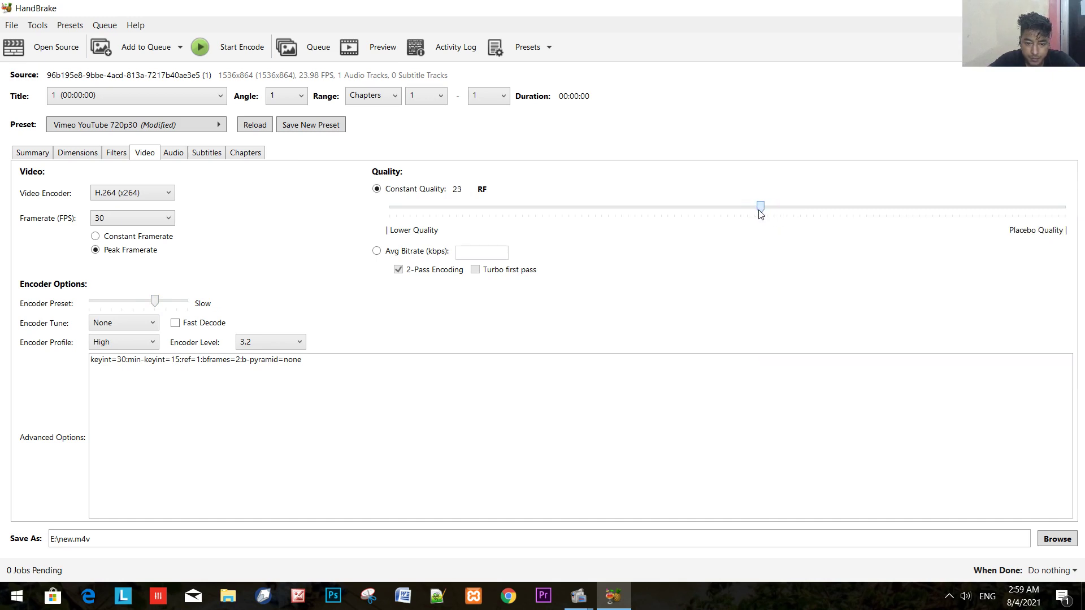
Step: Set the framerate to Same as source with Constant Framerate, and keep H.264 (x264) as the video encoder
left_click(98, 236)
left_click(118, 223)
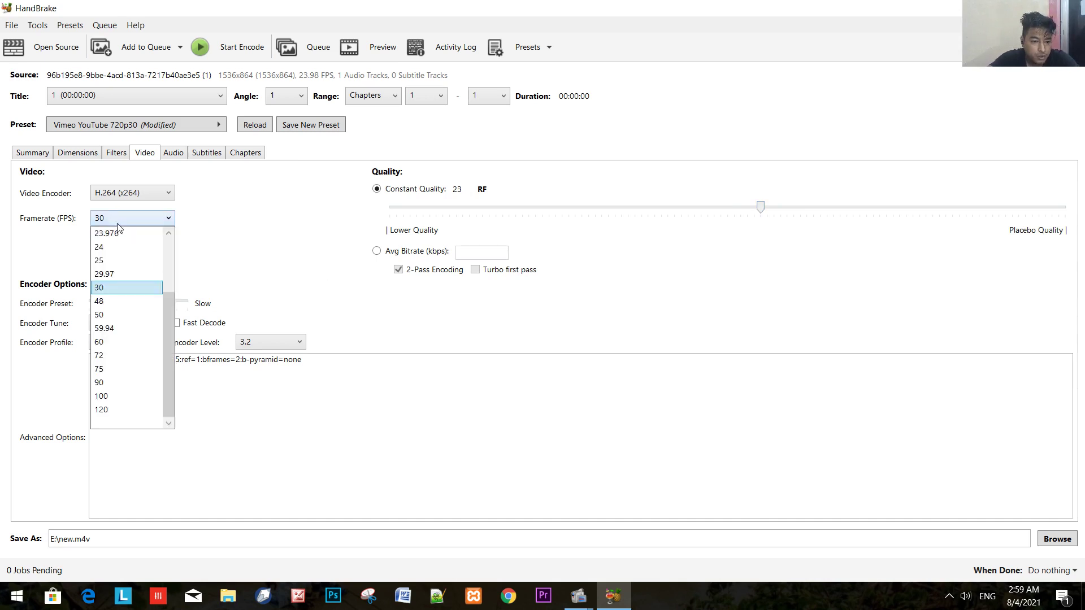
left_click_drag(169, 319, 167, 254)
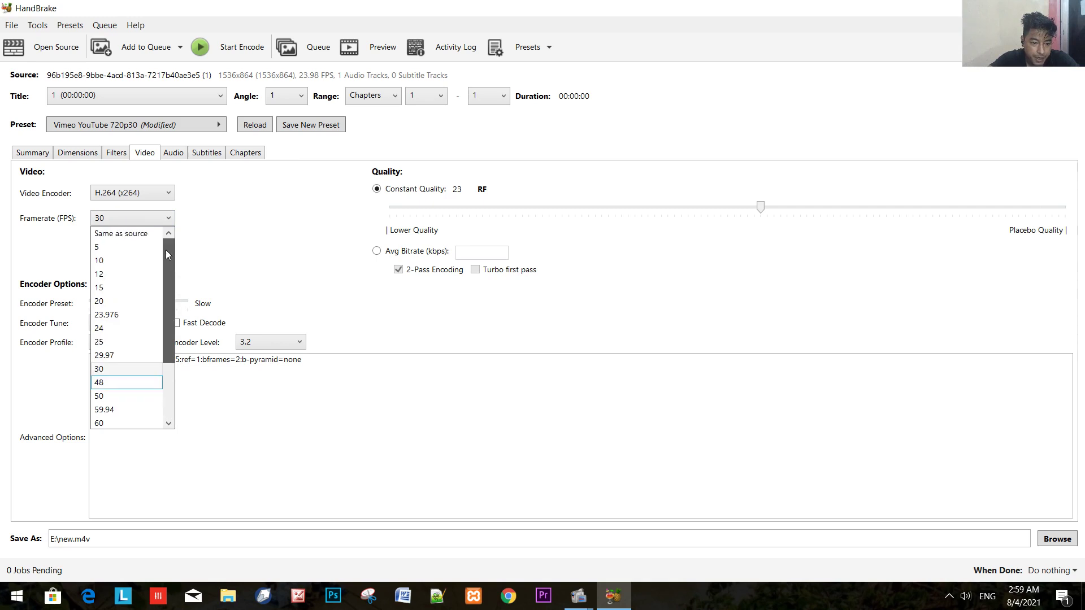
left_click(139, 234)
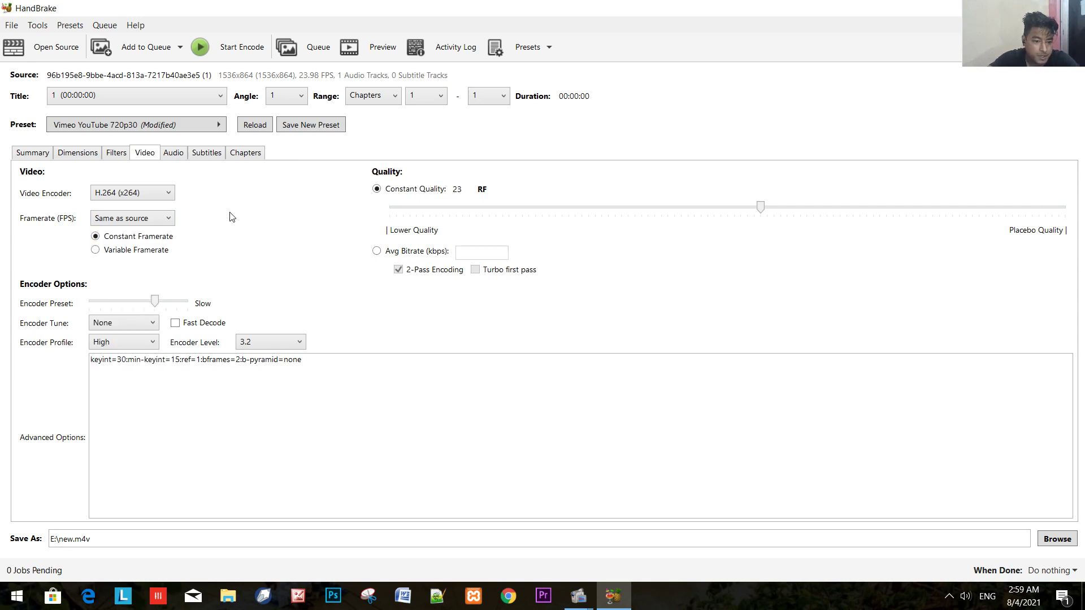
left_click(165, 197)
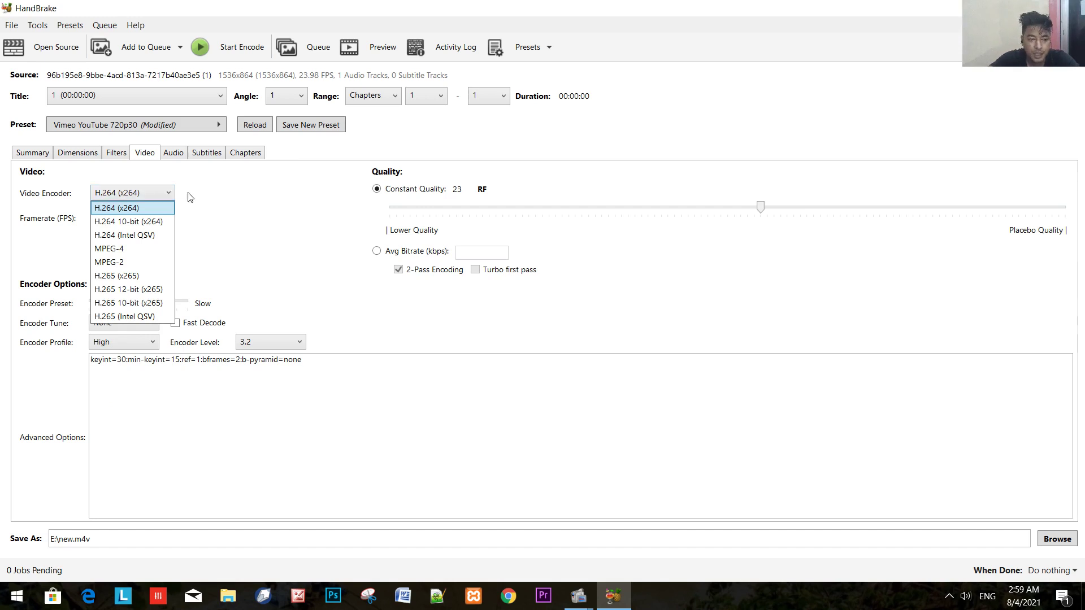
left_click(154, 209)
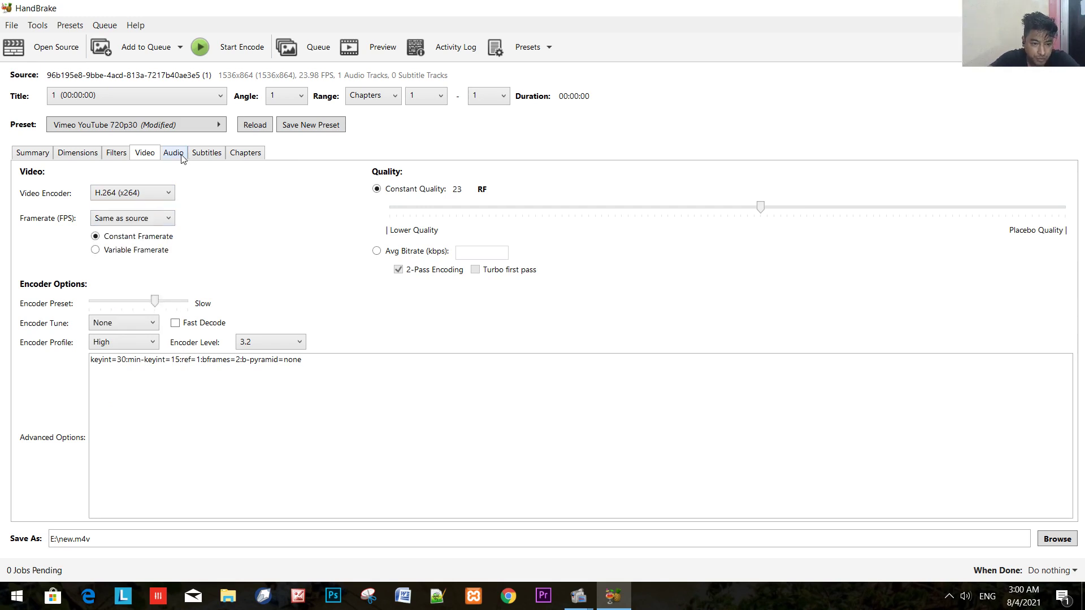
Step: Review the codec choices for the audio track and the source choices for the subtitle track
left_click(181, 156)
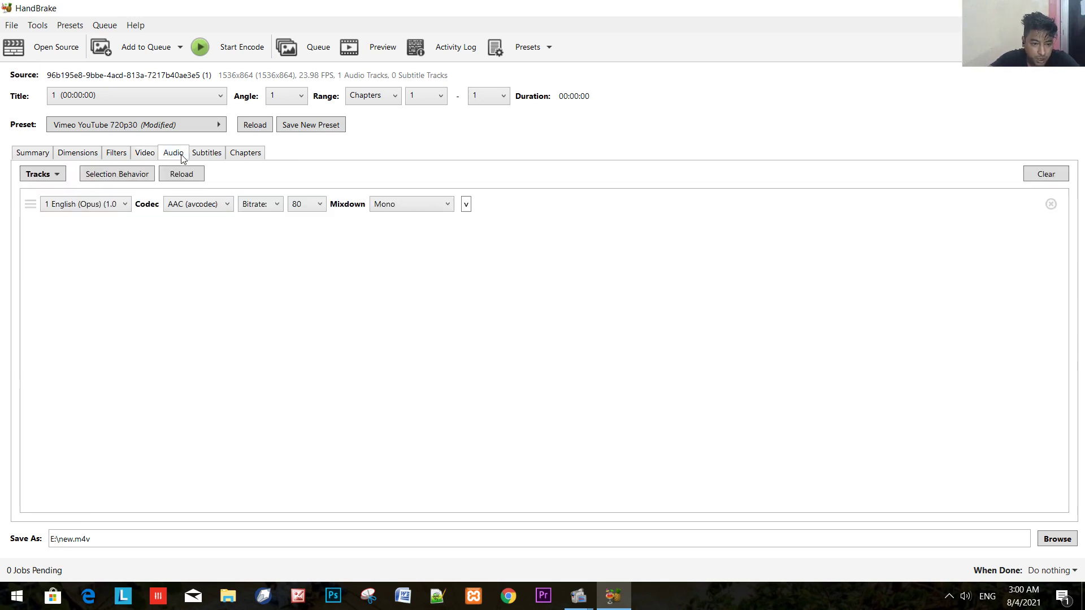
left_click(227, 205)
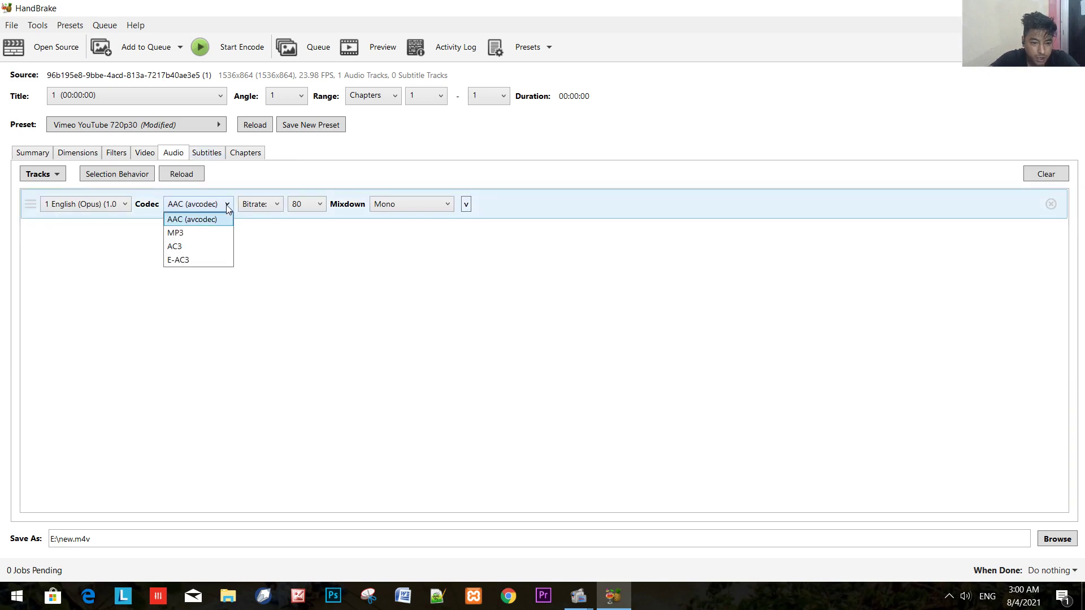
left_click(210, 154)
left_click(214, 156)
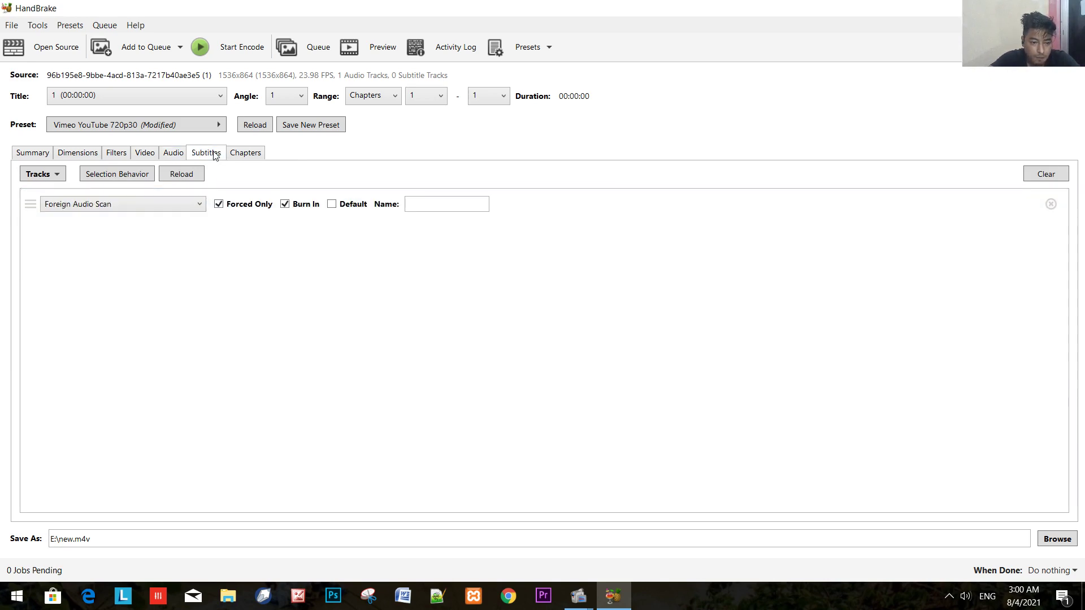
left_click(176, 204)
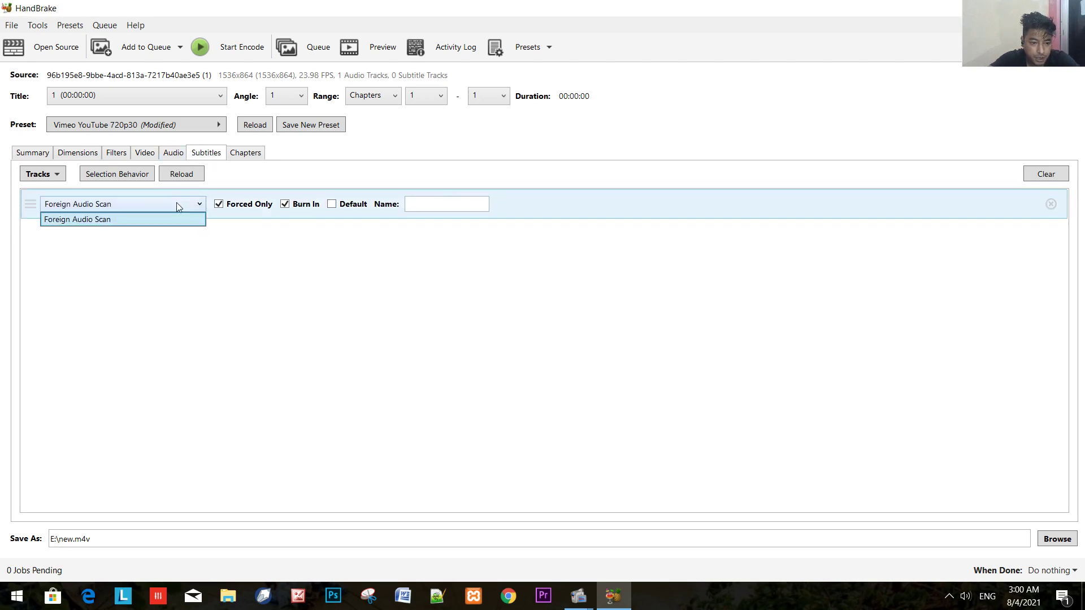
Step: Set the codec of the English audio track to AC3
left_click(173, 156)
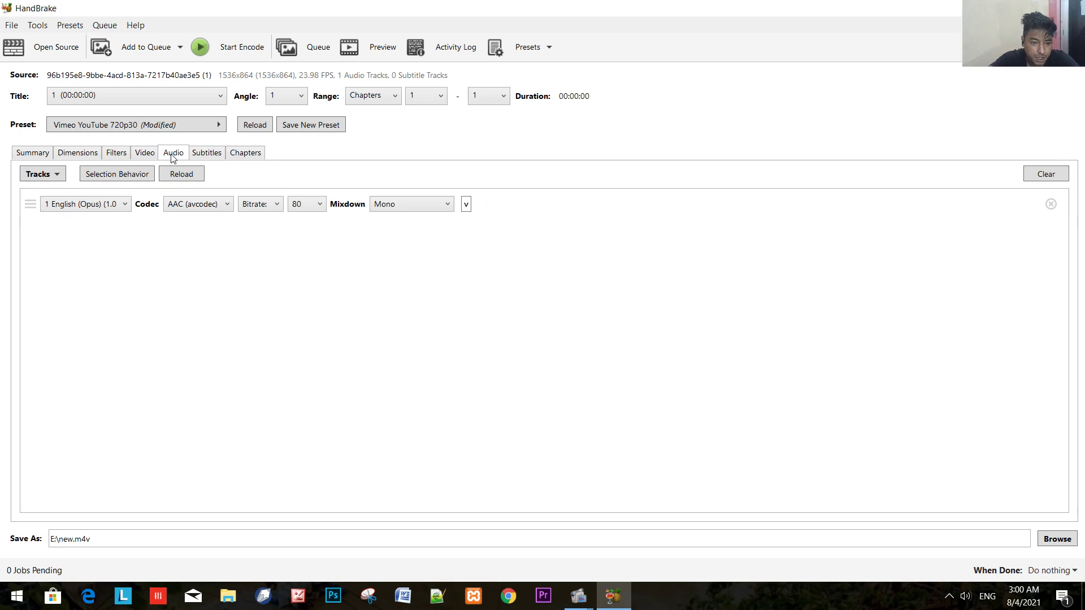
left_click(188, 207)
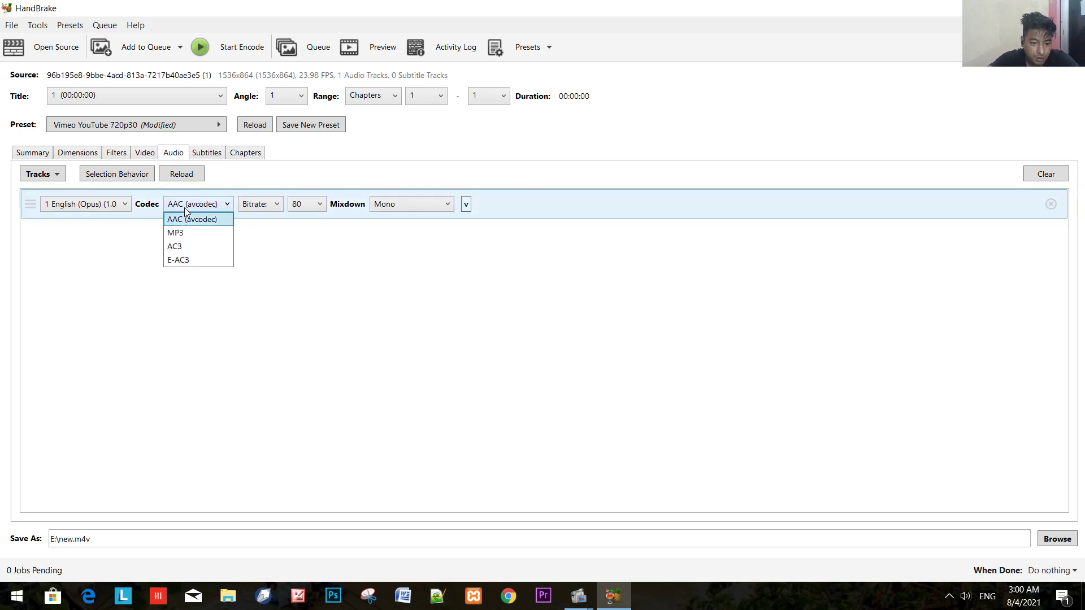
left_click(193, 250)
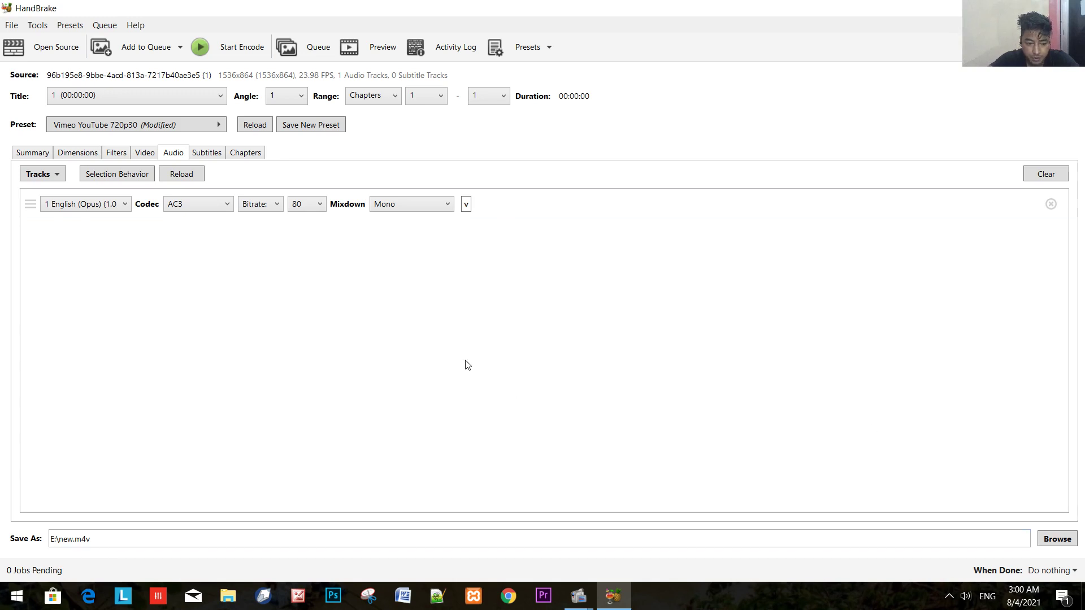
Step: Start the encode, overwriting the existing new.m4v, and keep the when-done action at Do nothing
left_click(249, 50)
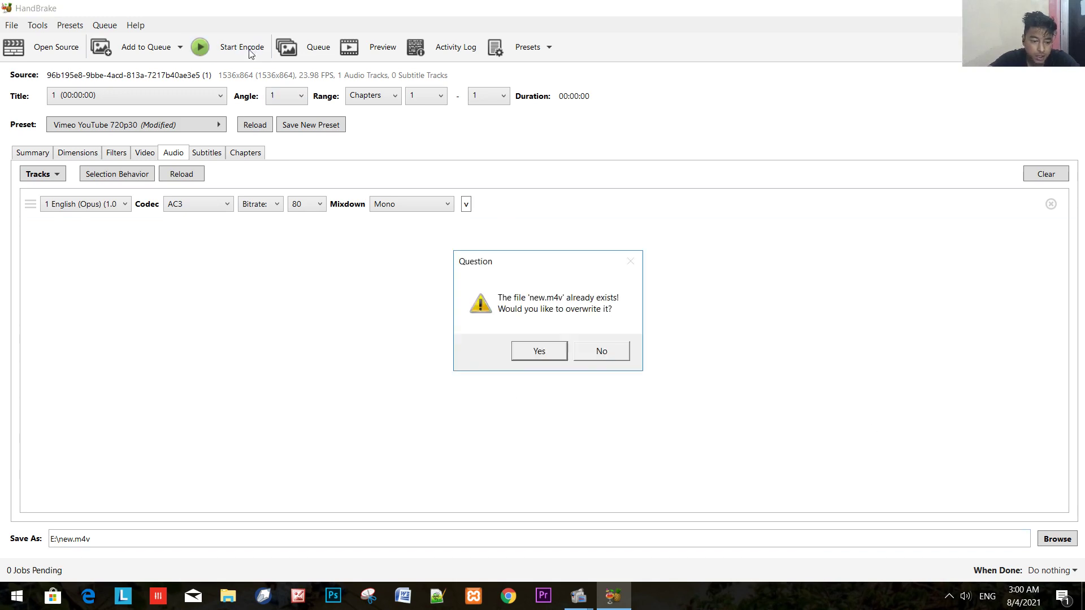
left_click(532, 356)
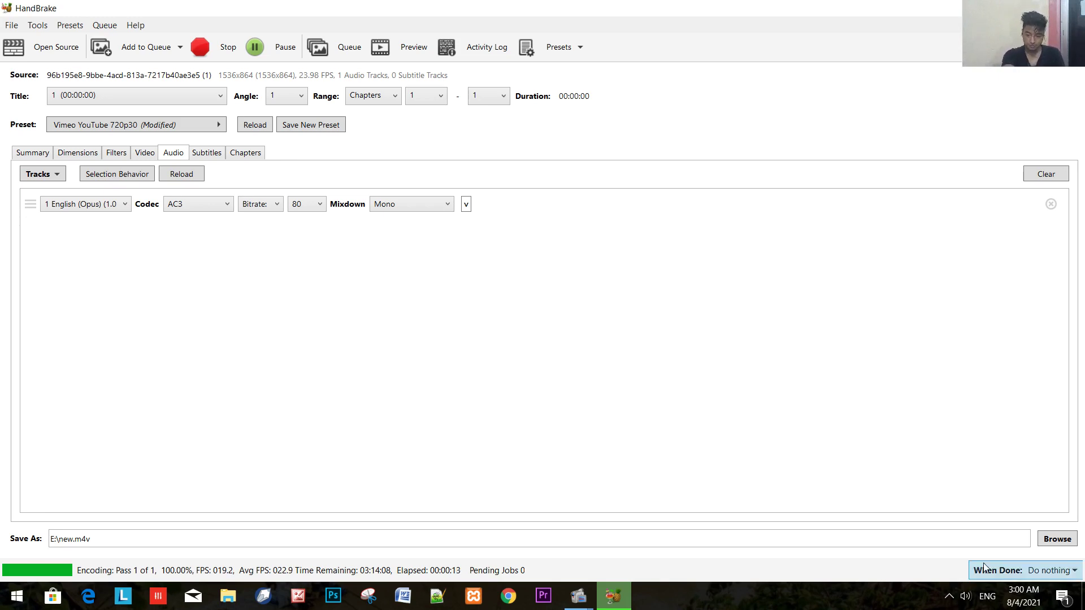
left_click(1054, 576)
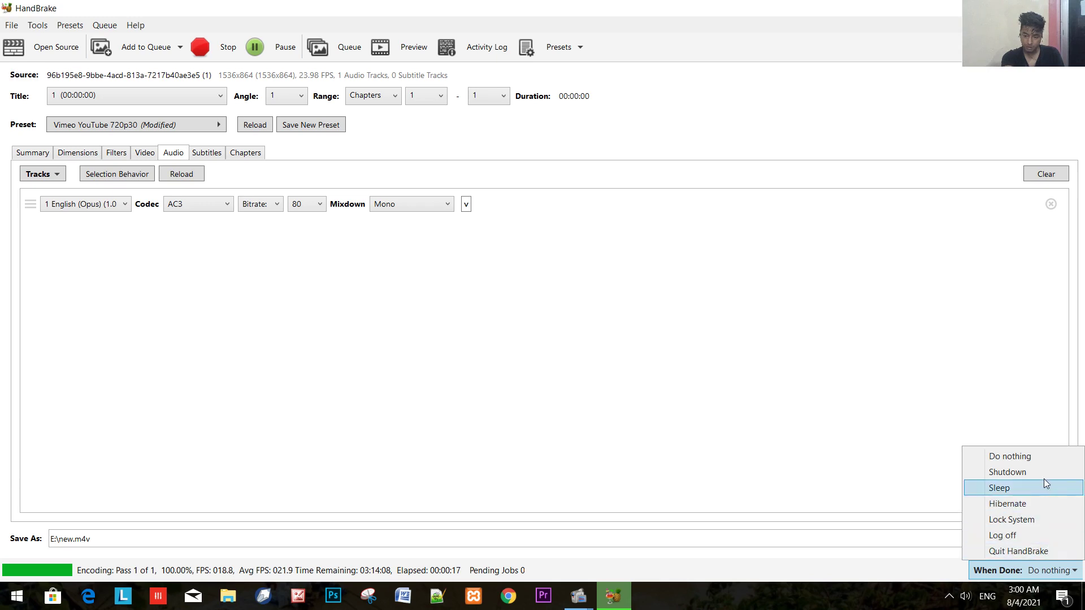
left_click(1046, 459)
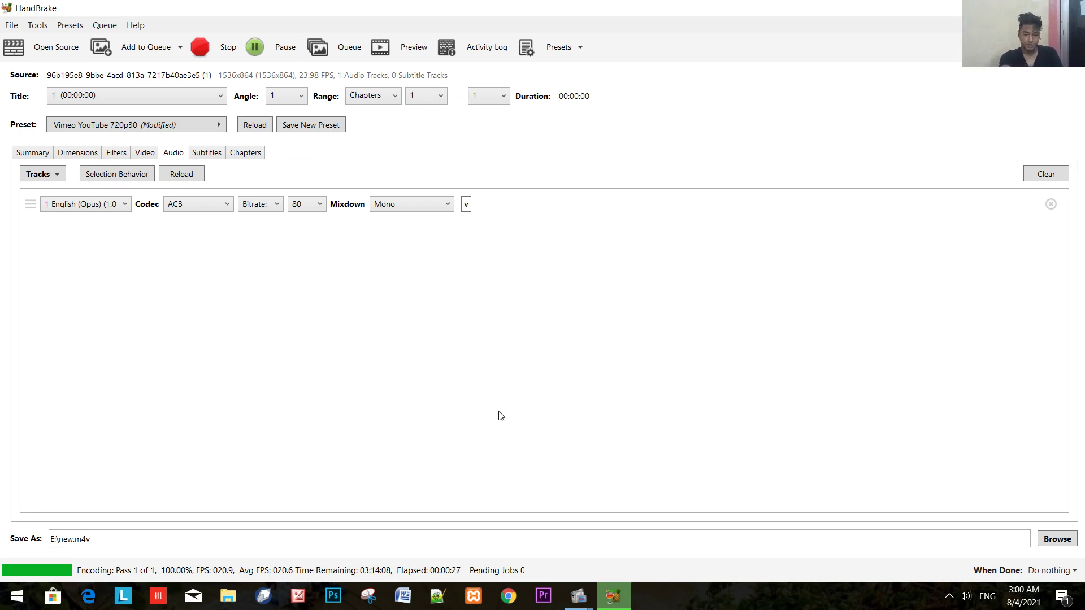
Step: Check the size of the source video 96b195e8-9bbe-4acd-813a-7217b40ae3e5 (1) on drive R12 (E:) in File Explorer, and close the window
left_click(227, 596)
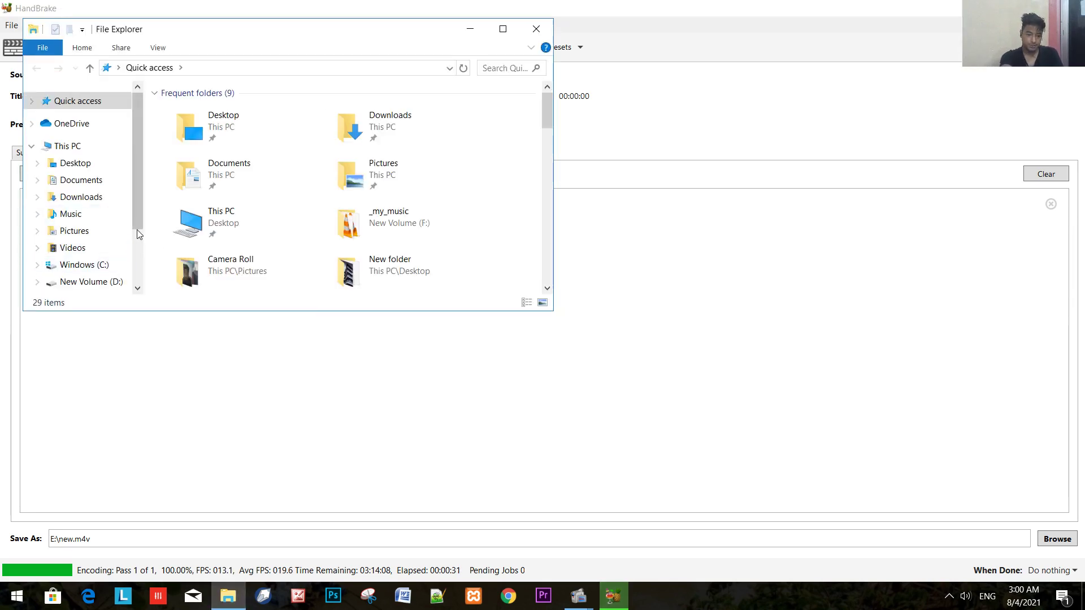
scroll(134, 222, "down", 1)
left_click(102, 249)
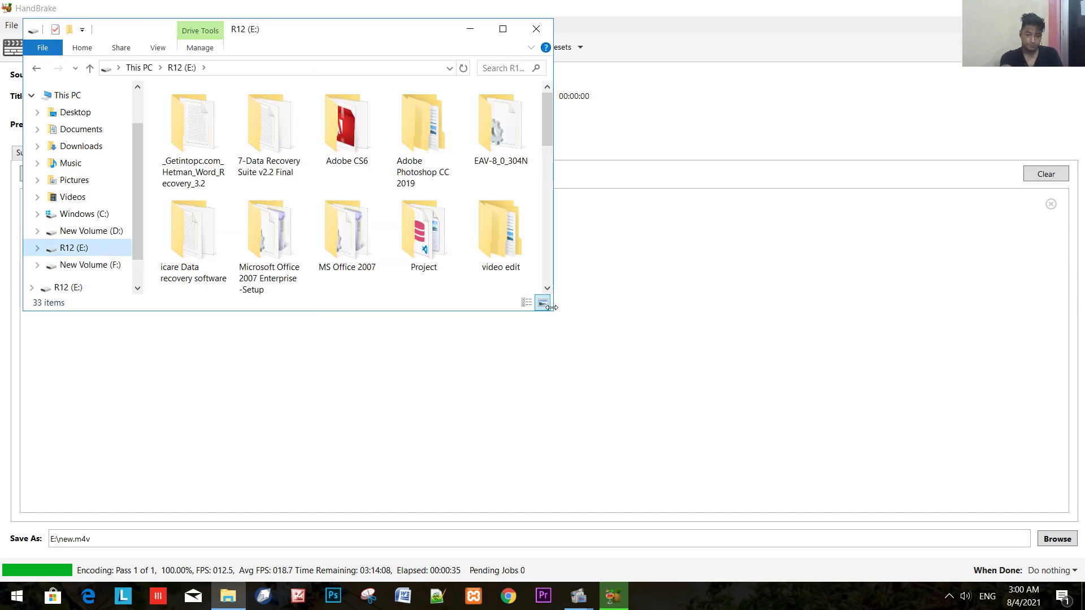
left_click_drag(551, 306, 913, 308)
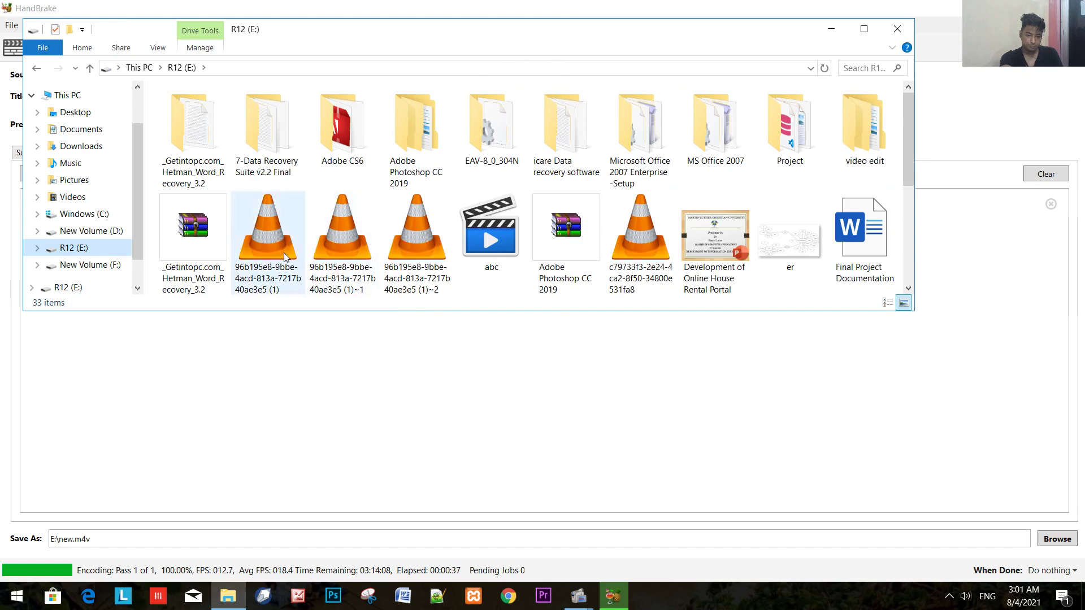
left_click(285, 258)
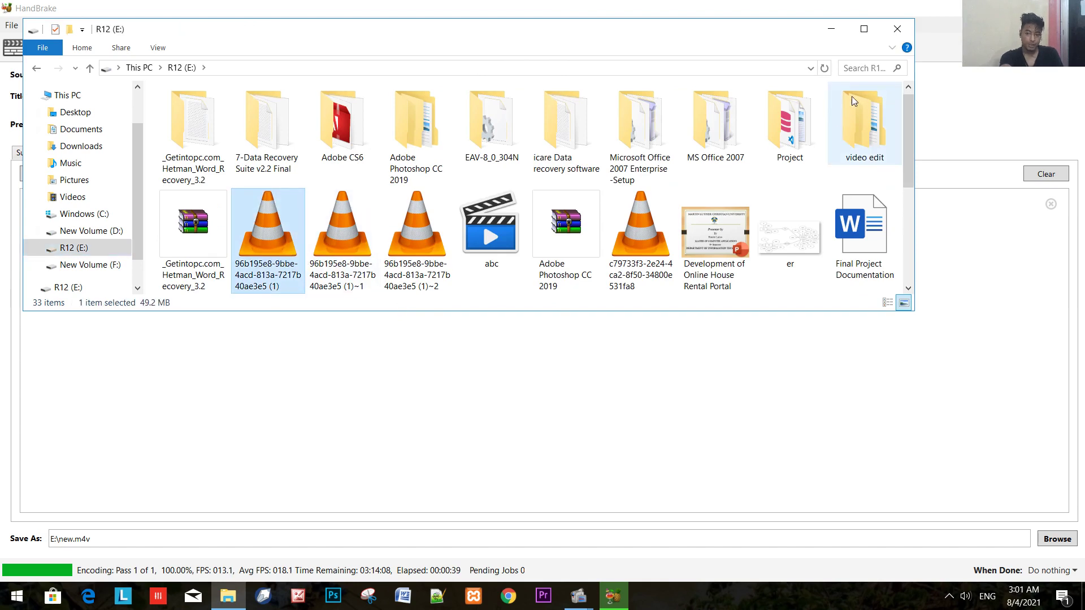
left_click(893, 37)
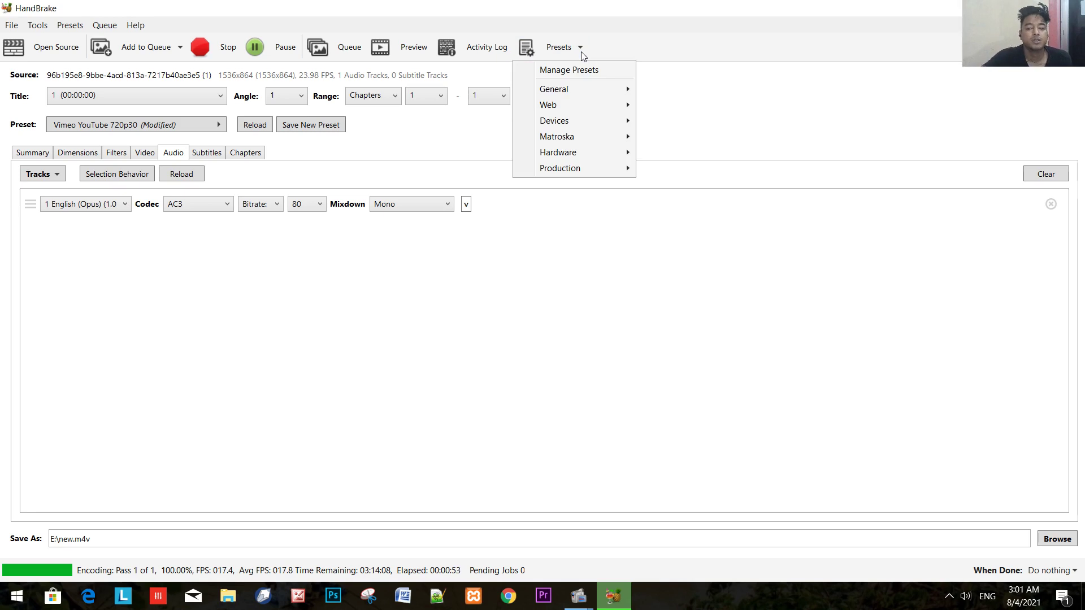
mouse_move(624, 90)
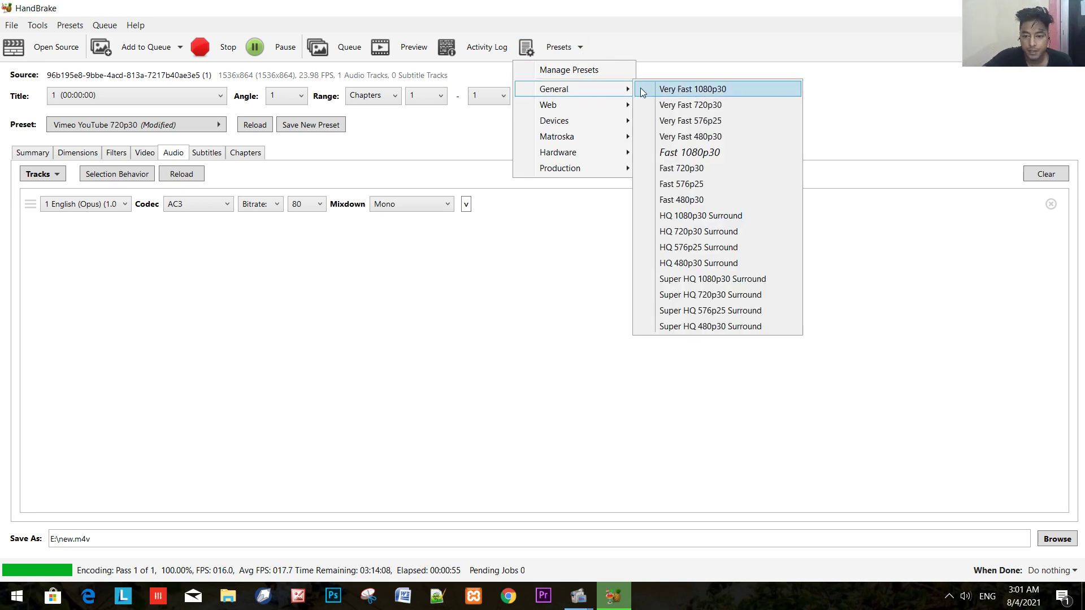
left_click(514, 396)
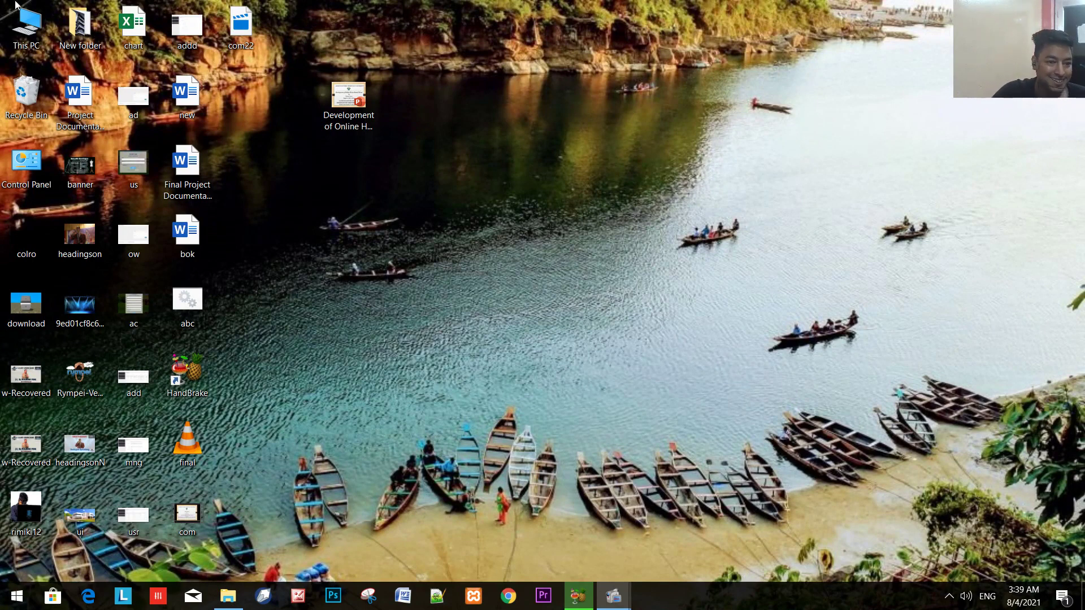
Step: Open drive R12 (E:) in File Explorer and copy the video 96b195e8-9bbe-4acd-813a-7217b40ae3e5 (1) to the desktop
left_click(19, 31)
double_click(20, 31)
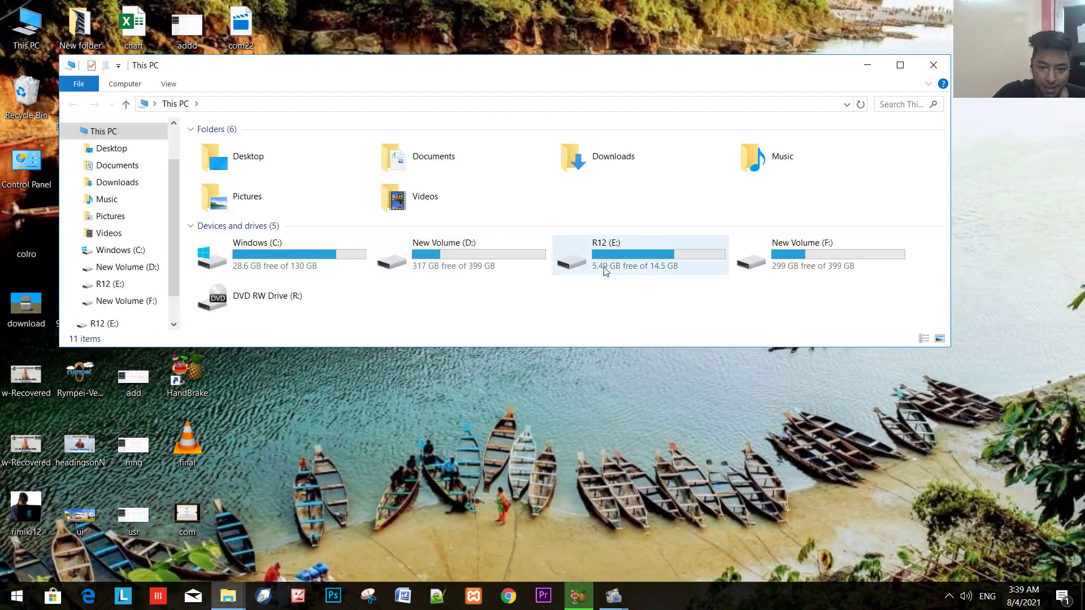
double_click(603, 270)
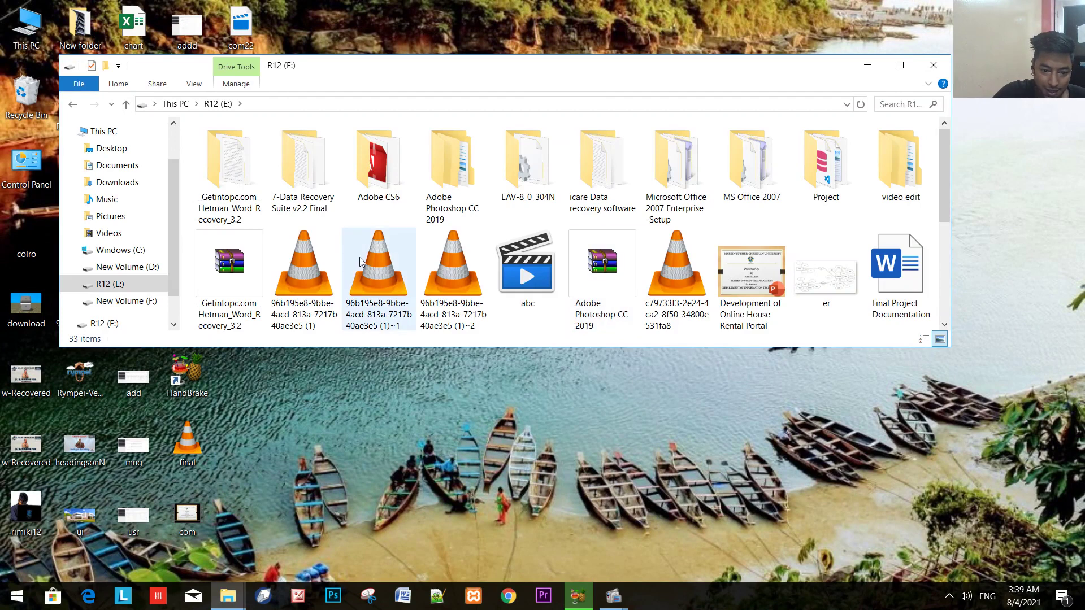
left_click(333, 265)
left_click_drag(312, 274, 320, 428)
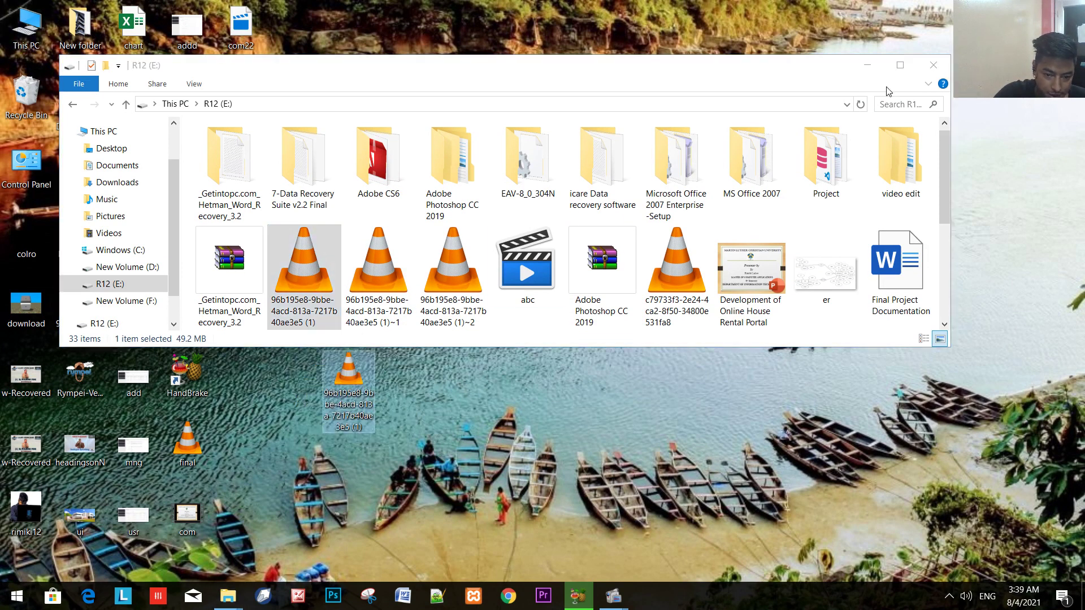
Step: Close the File Explorer window and check the properties of the copied video 96b195e8-9bbe-4acd-813a-7217b40ae3e5 (1) on the desktop
left_click(933, 65)
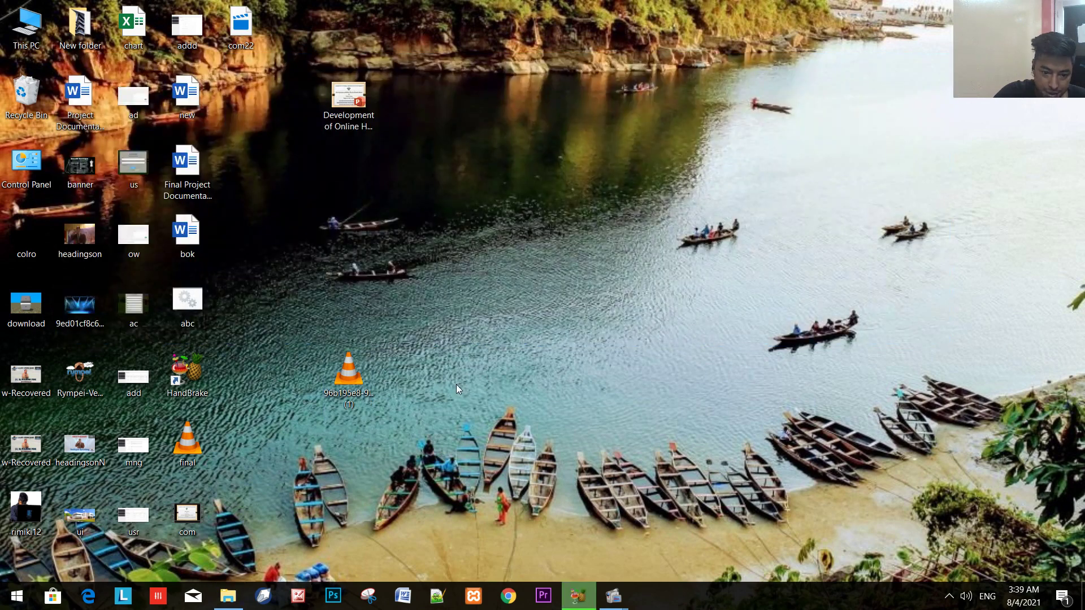
left_click(331, 378)
right_click(331, 378)
left_click(410, 367)
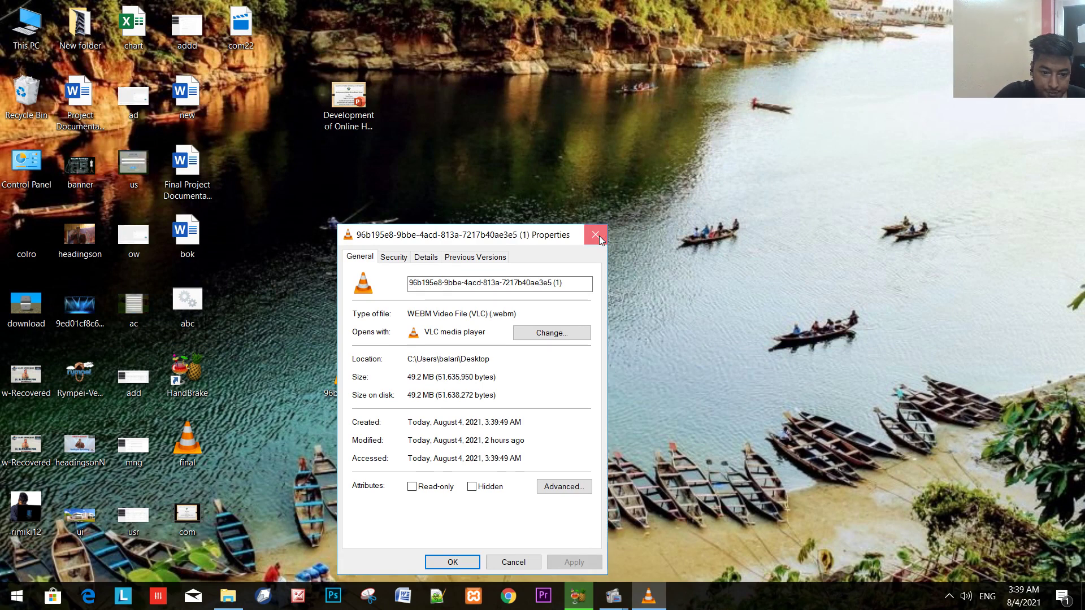
left_click(603, 235)
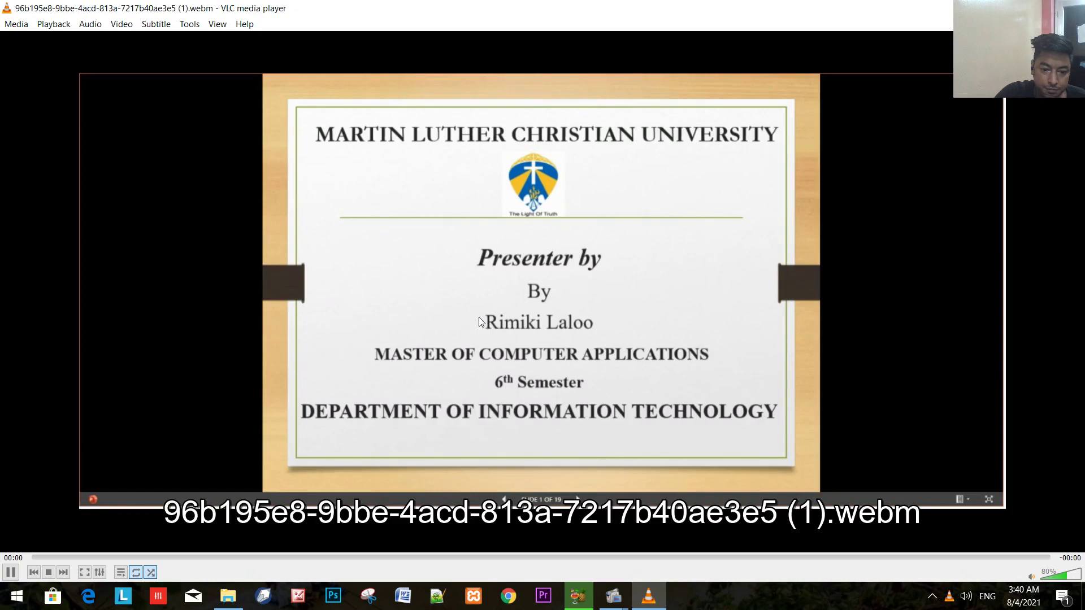
Step: View the original WEBM video full screen in VLC media player to judge its quality, and close the player
double_click(479, 317)
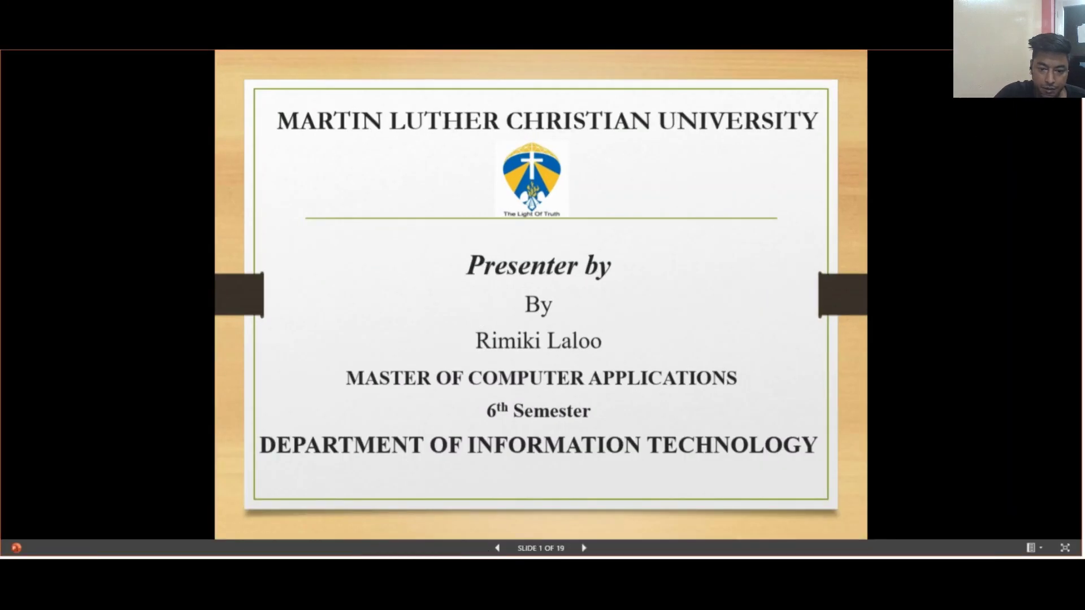
double_click(479, 317)
double_click(719, 4)
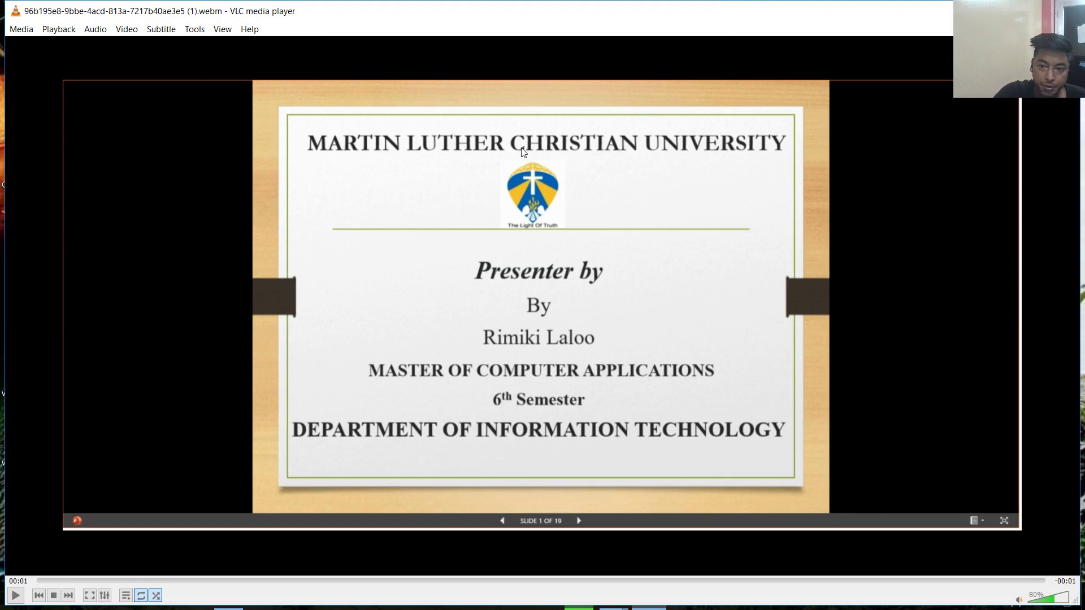
double_click(748, 12)
double_click(748, 17)
left_click_drag(748, 17, 571, 276)
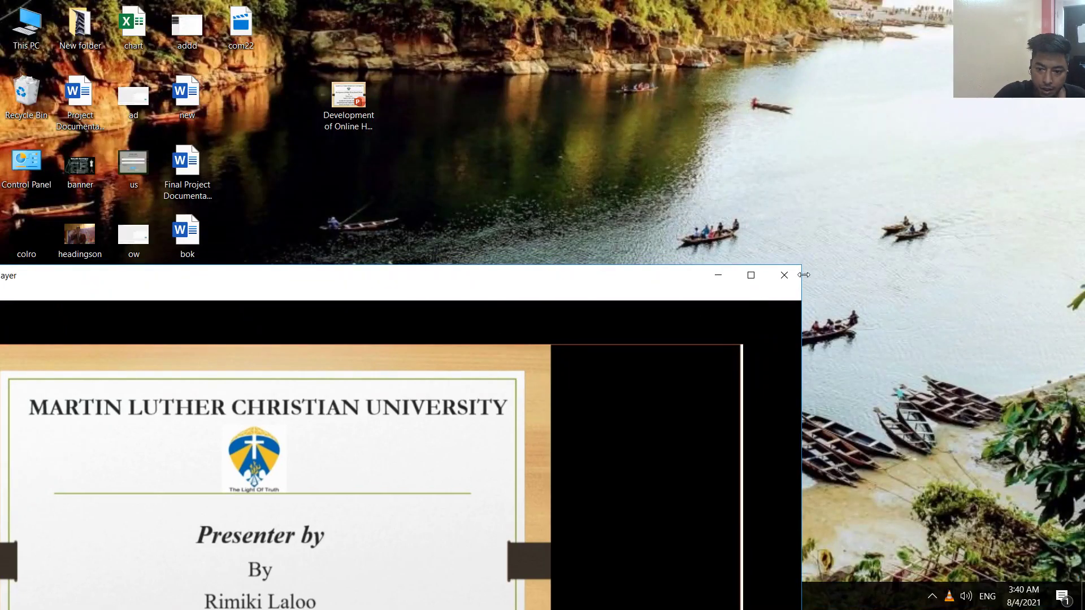
left_click(784, 276)
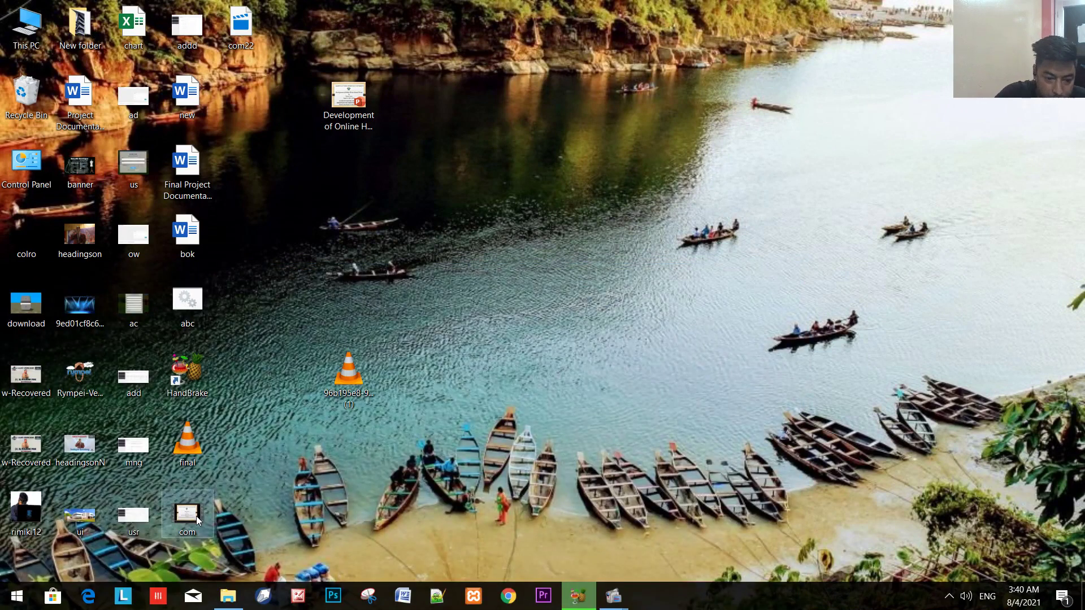
Step: Move the com video out of the icon columns to an empty area of the desktop
left_click_drag(195, 516, 414, 271)
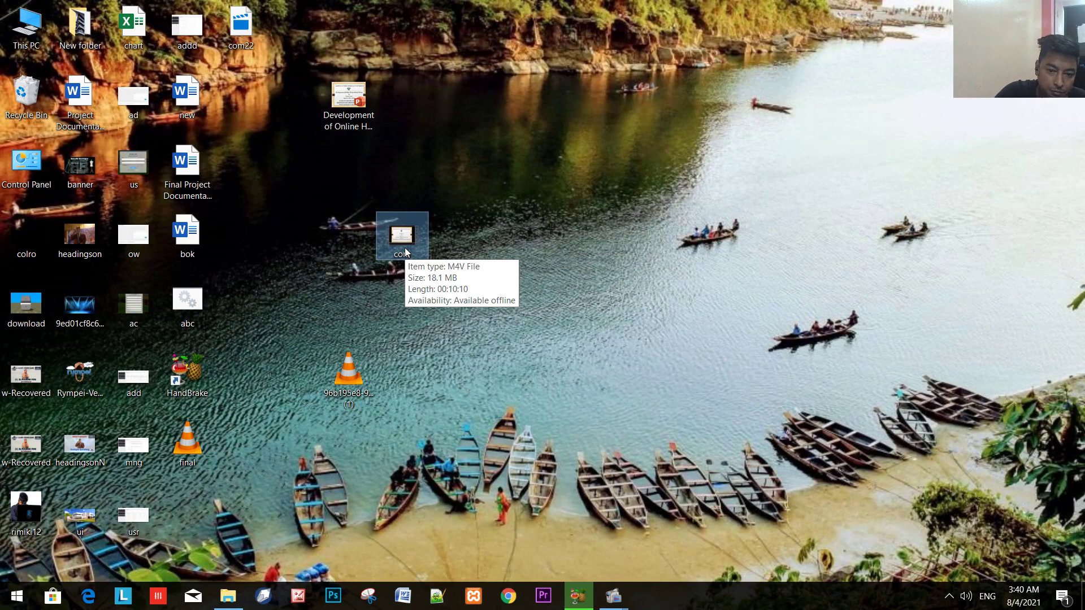
right_click(405, 247)
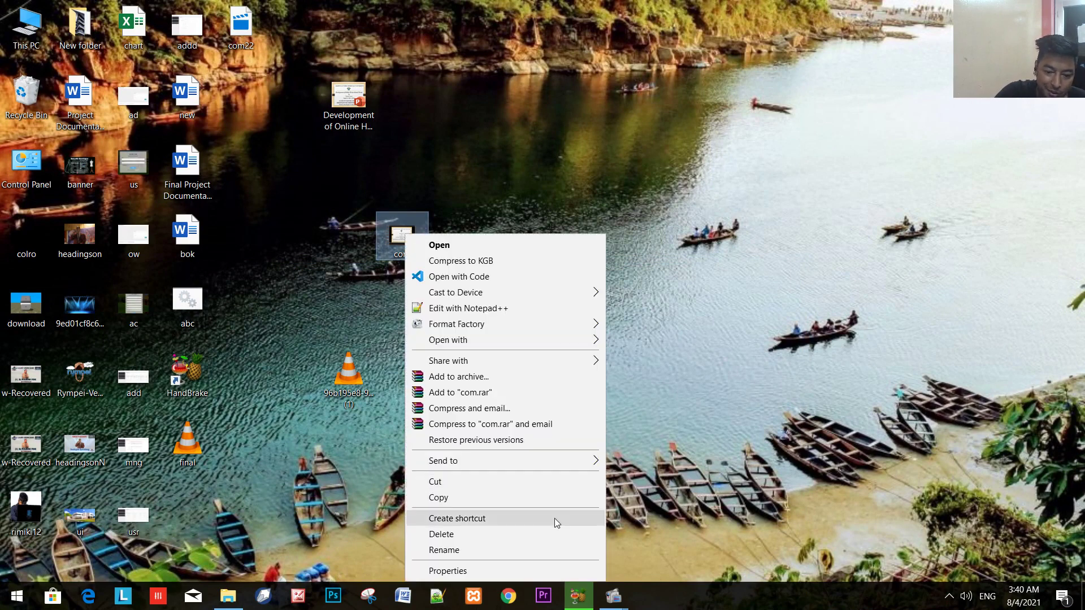
left_click(401, 236)
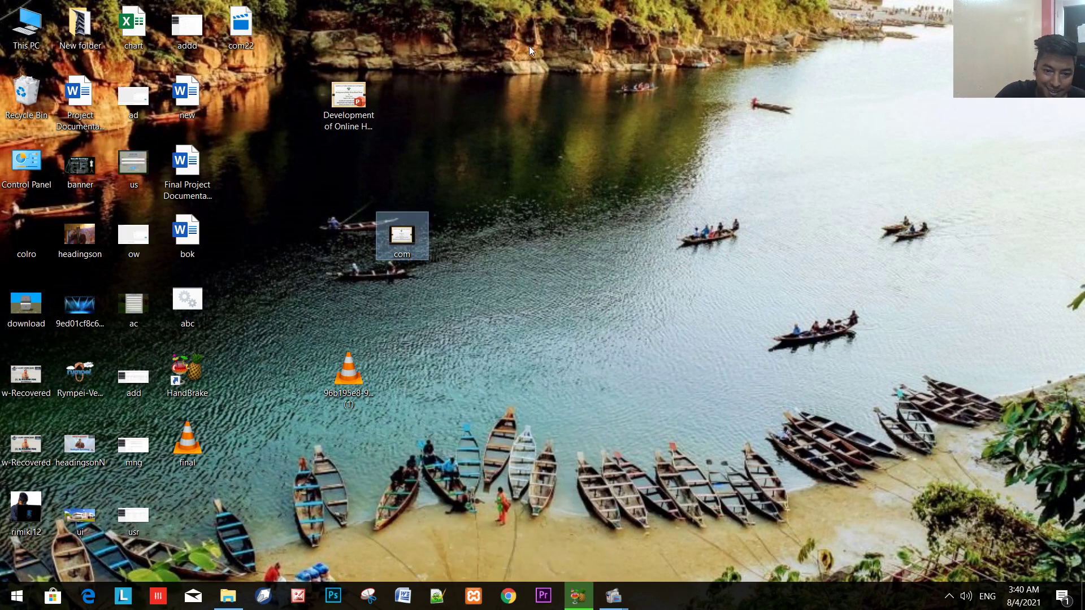
left_click_drag(401, 236, 476, 170)
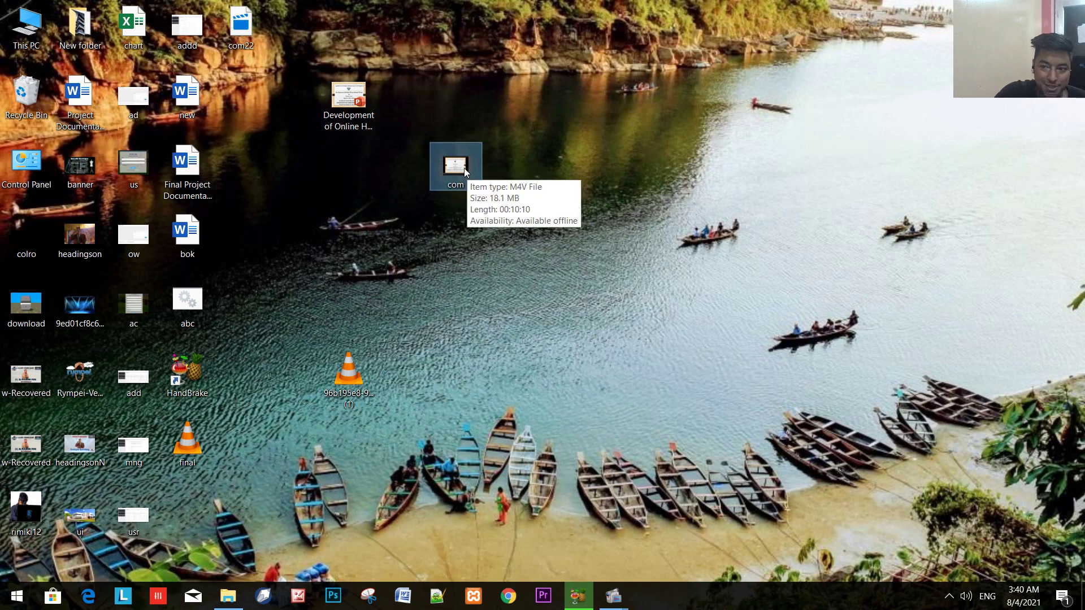
Step: Check the file type and size of the com video in its properties, and close them
right_click(462, 168)
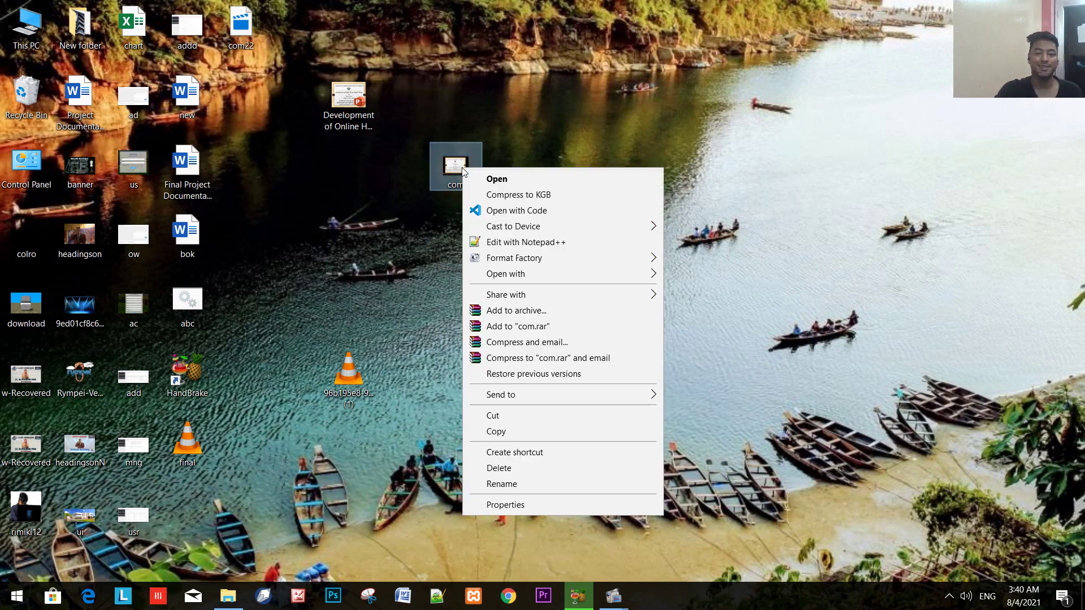
left_click(581, 509)
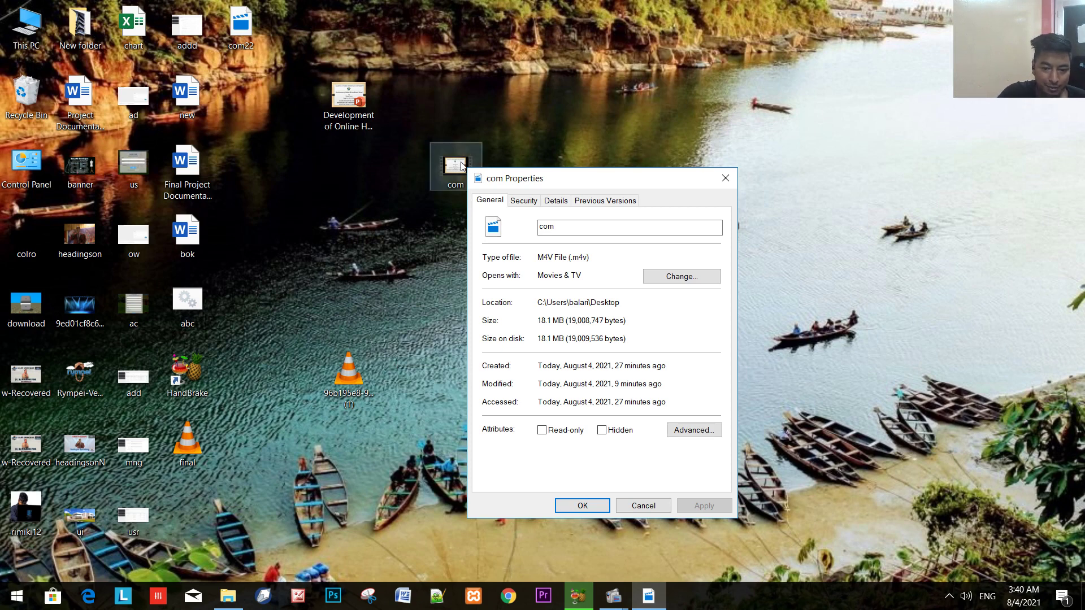
left_click(725, 178)
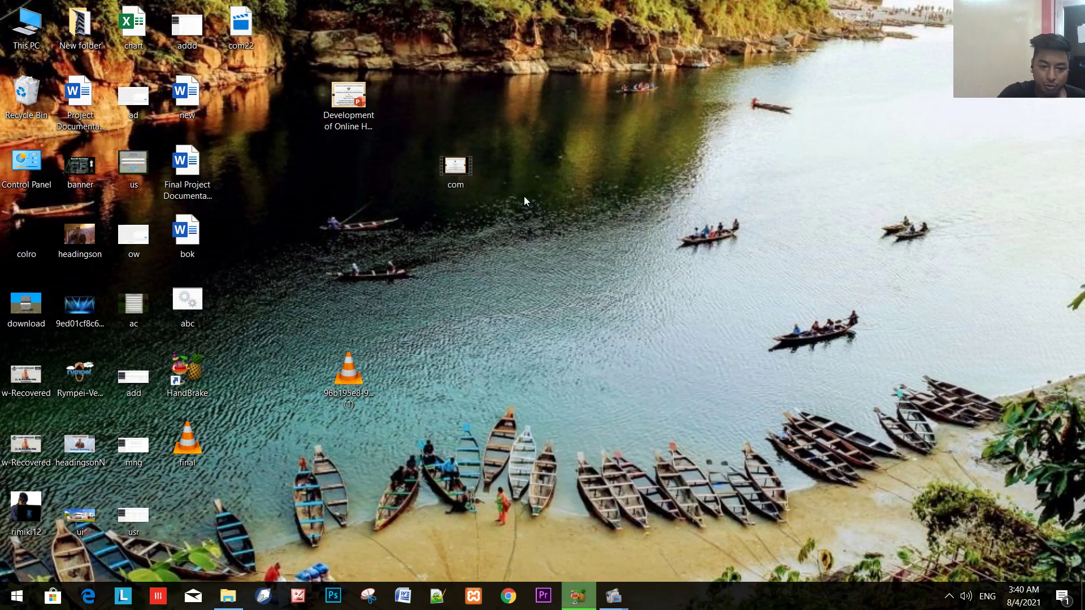
Step: Close the com video in Movies & TV and open it with VLC media player instead
double_click(455, 168)
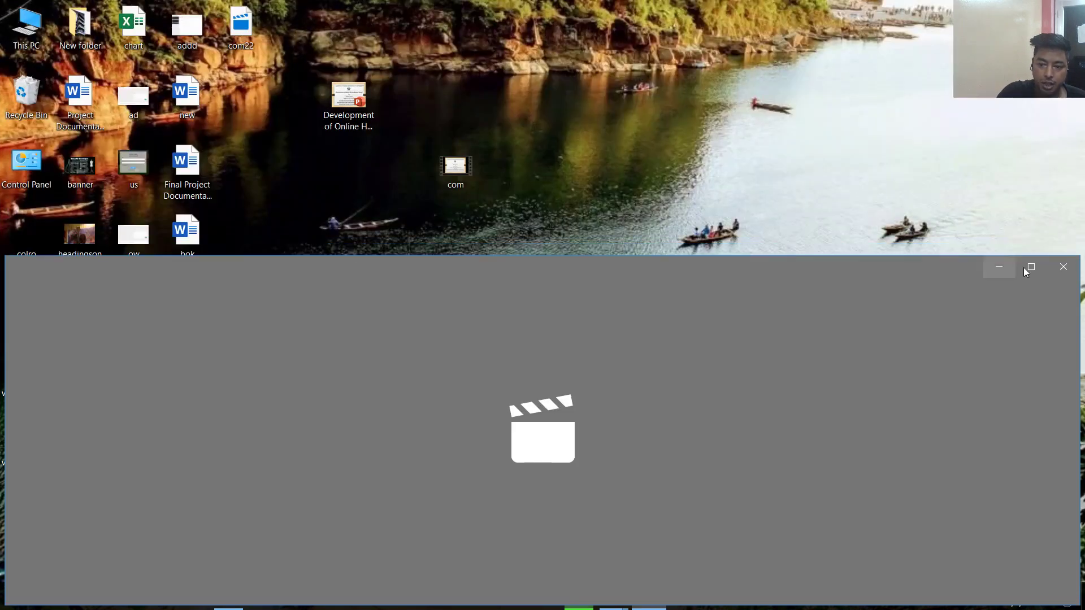
left_click(1054, 273)
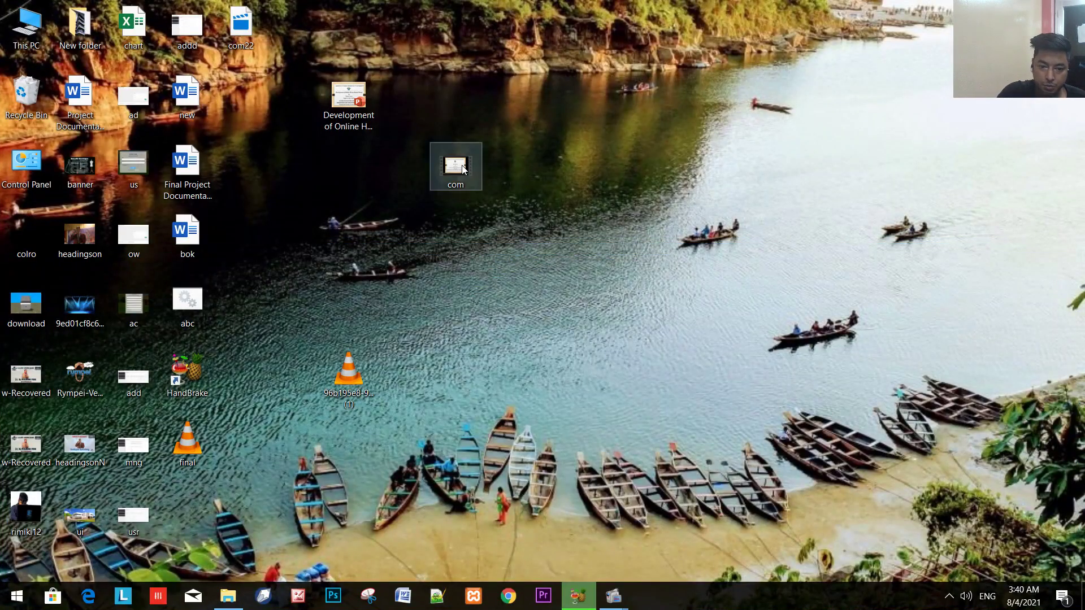
right_click(462, 167)
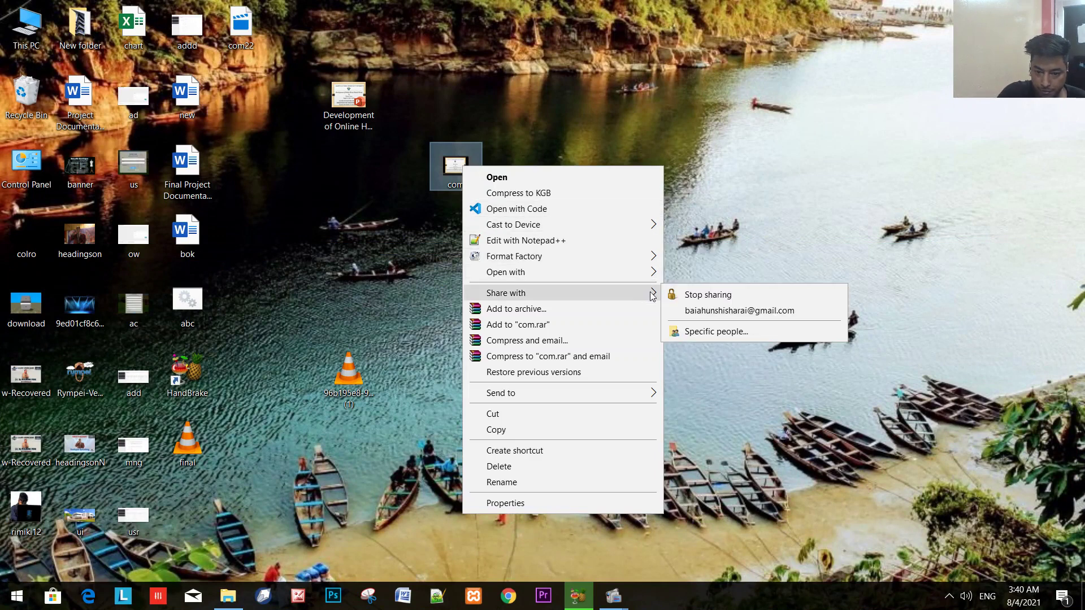
mouse_move(656, 274)
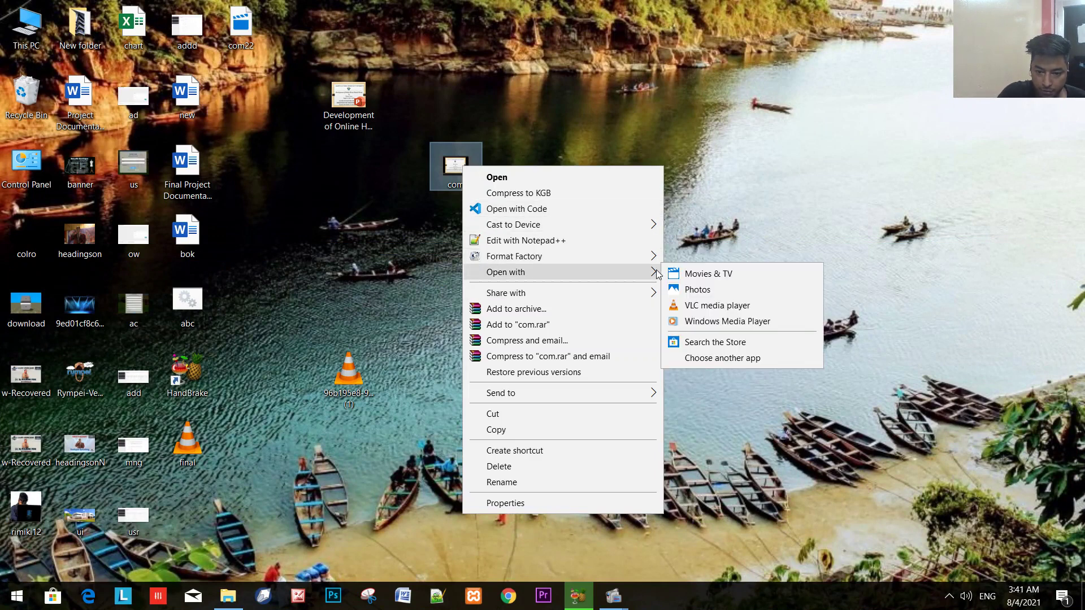
left_click(690, 305)
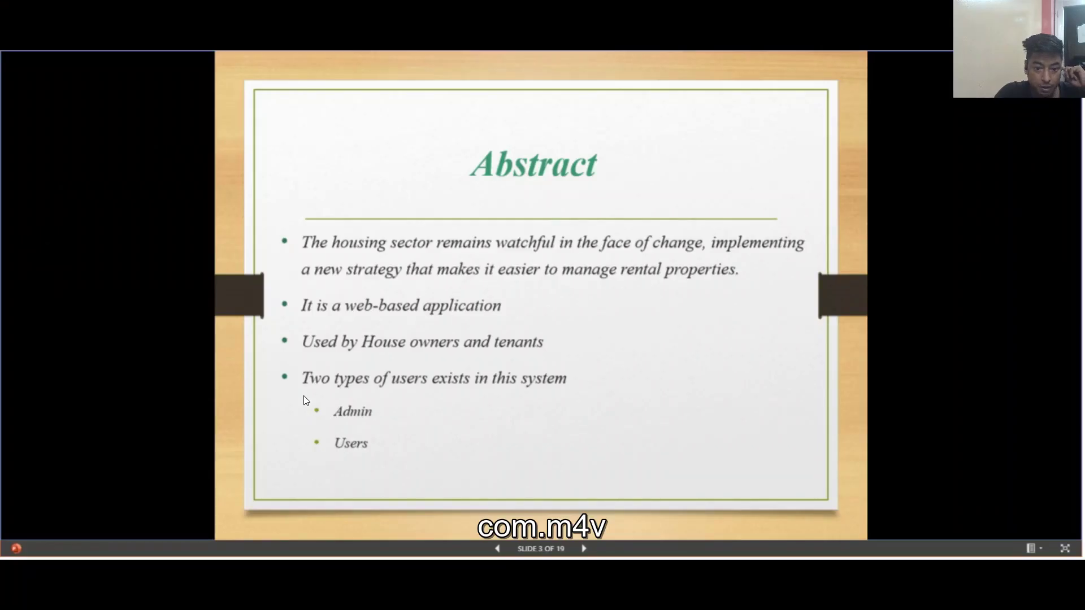
Step: Rewind com.m4v to its opening title slide and pause playback to examine the compressed picture quality
key("Left")
key("Left")
key("Left")
key("Left")
key("Left")
key("Left")
key("Left")
key("Left")
key("Left")
key("Left")
key("Left")
key("Left")
key("Left")
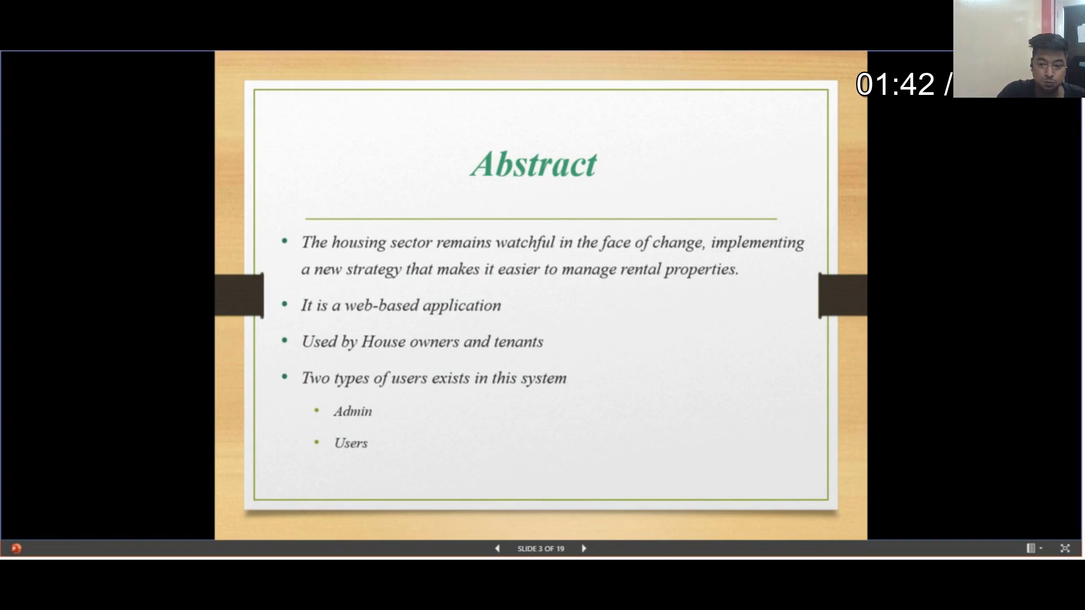
key("space")
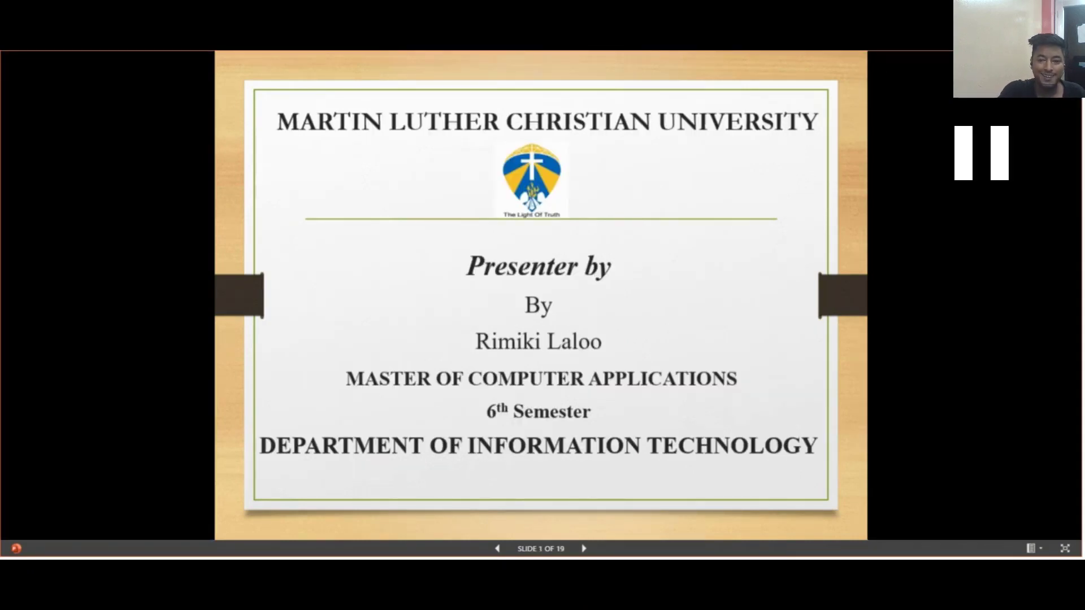